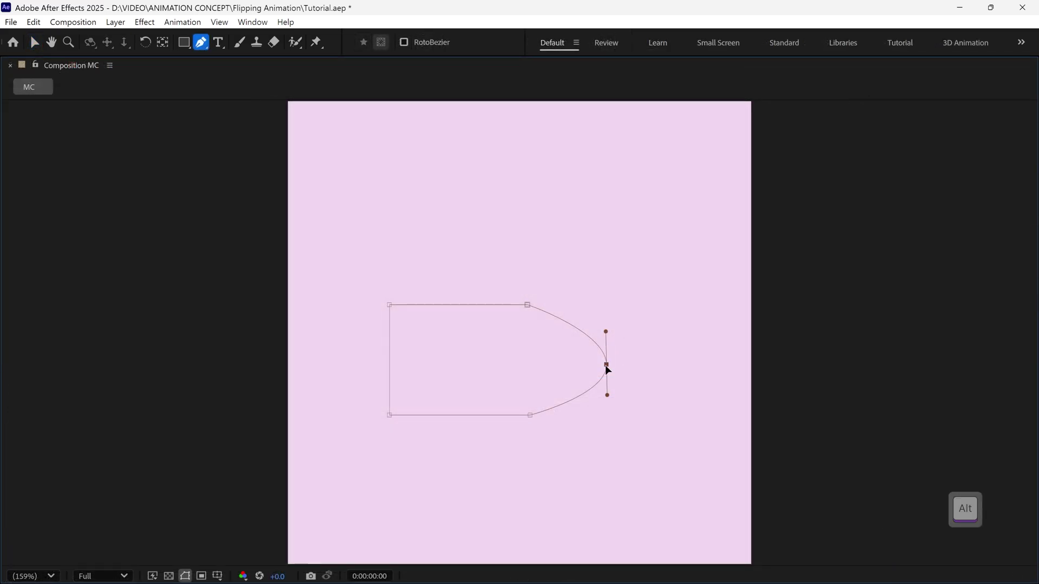
# - Bend the finished page's shape with more curvature, then undo the change
pyautogui.moveTo(586, 363); pyautogui.dragTo(592, 420)
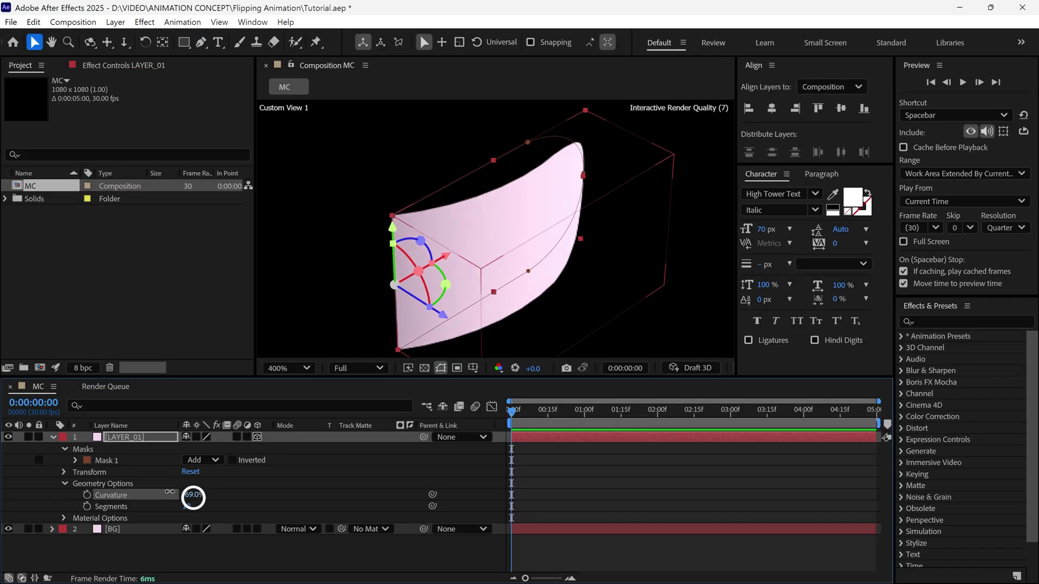
pyautogui.moveTo(193, 496); pyautogui.dragTo(278, 498)
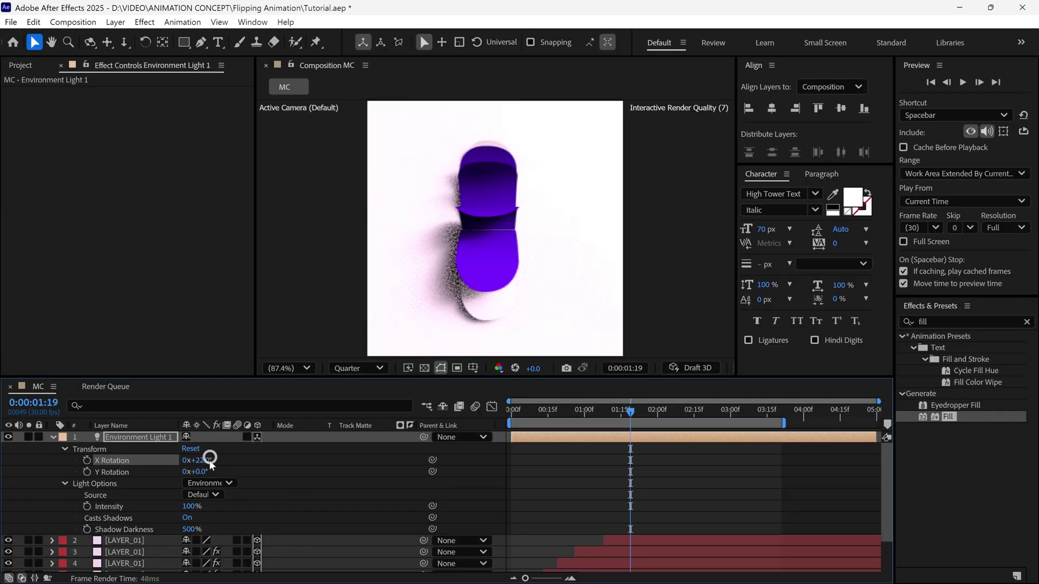
pyautogui.hotkey('ctrl', 'z')
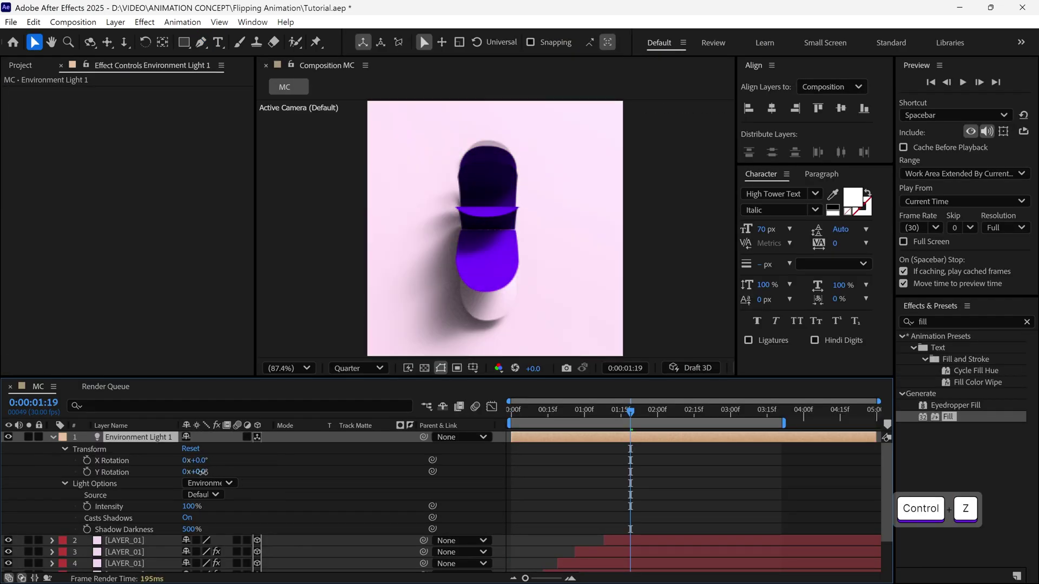
# - Rotate the Environment Light Y Rotation to 71° and advance the playhead to 03:08 to watch pages turn
pyautogui.moveTo(201, 472); pyautogui.dragTo(249, 471)
pyautogui.click(627, 411)
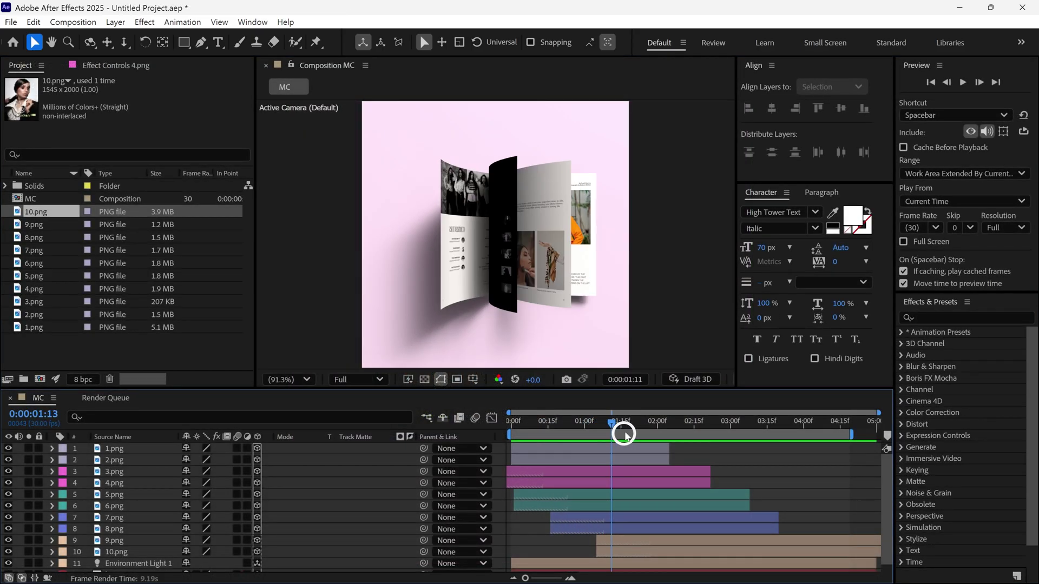
pyautogui.moveTo(622, 431); pyautogui.dragTo(755, 447)
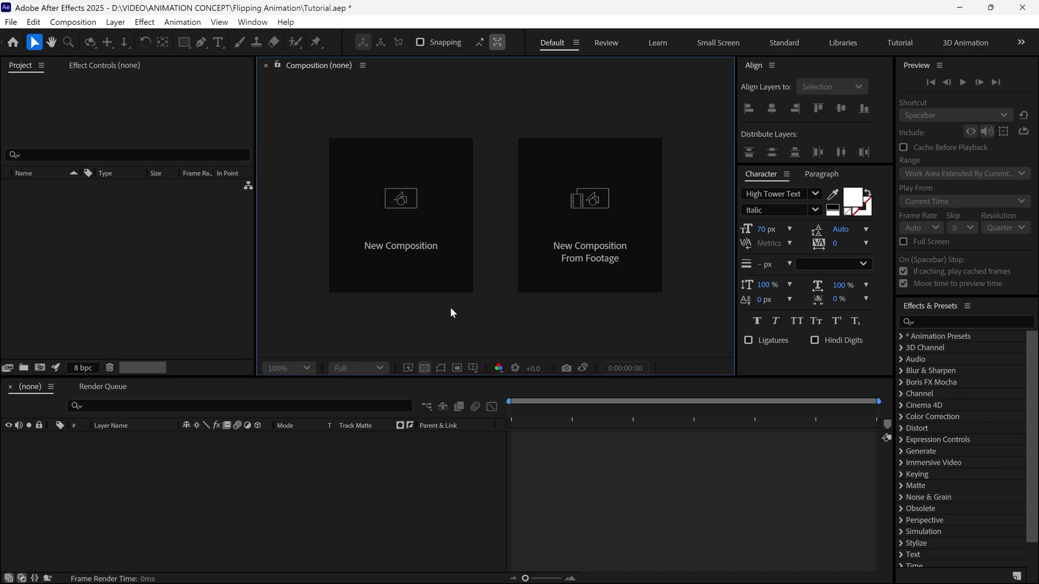
# - Create a new 1080×1080 composition named MC
pyautogui.click(445, 263)
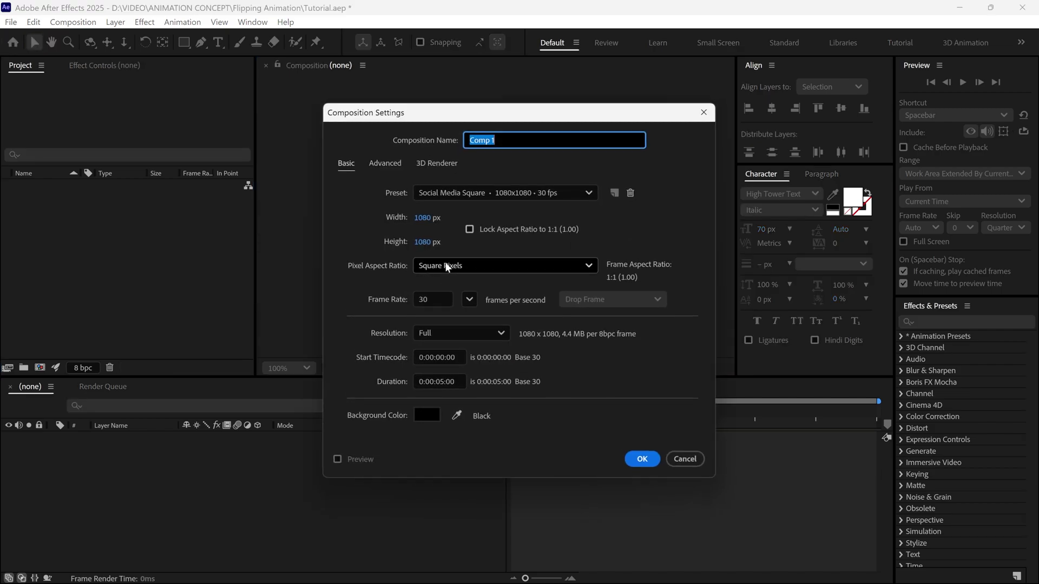
pyautogui.write('MC')
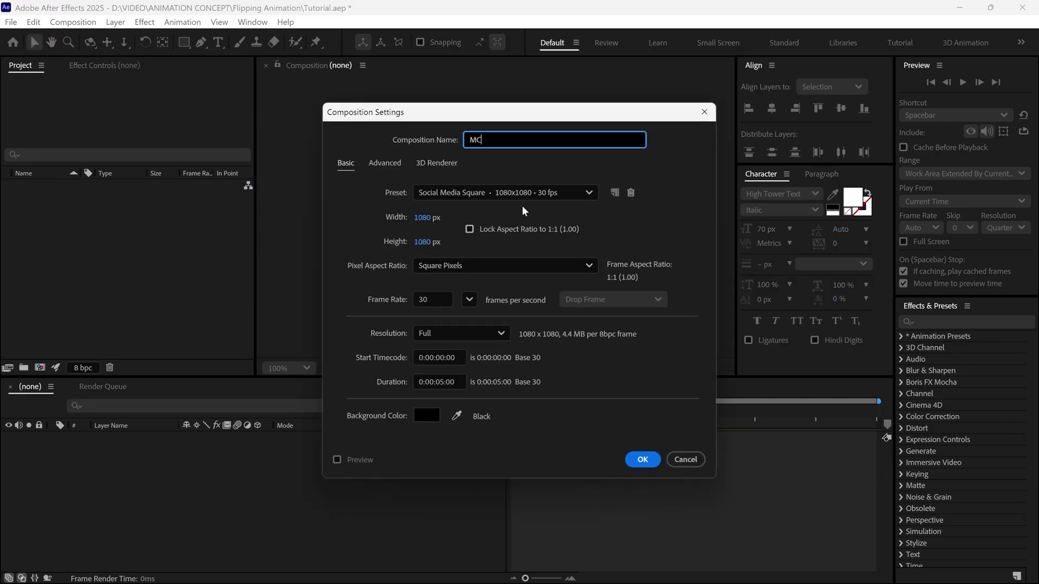
pyautogui.click(643, 459)
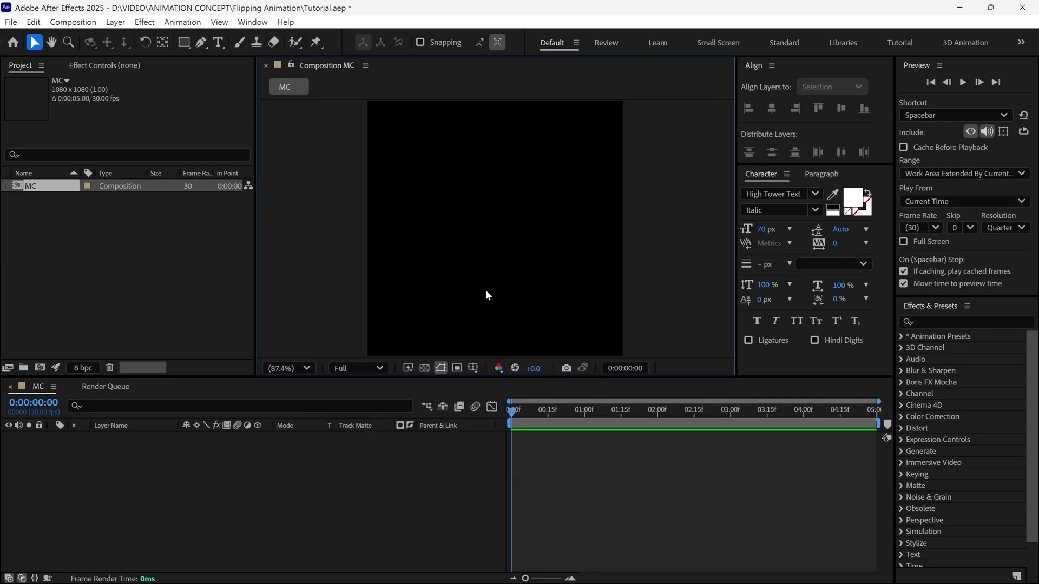
# - Add a pink solid layer named BG
pyautogui.rightClick(322, 200)
pyautogui.moveTo(458, 209)
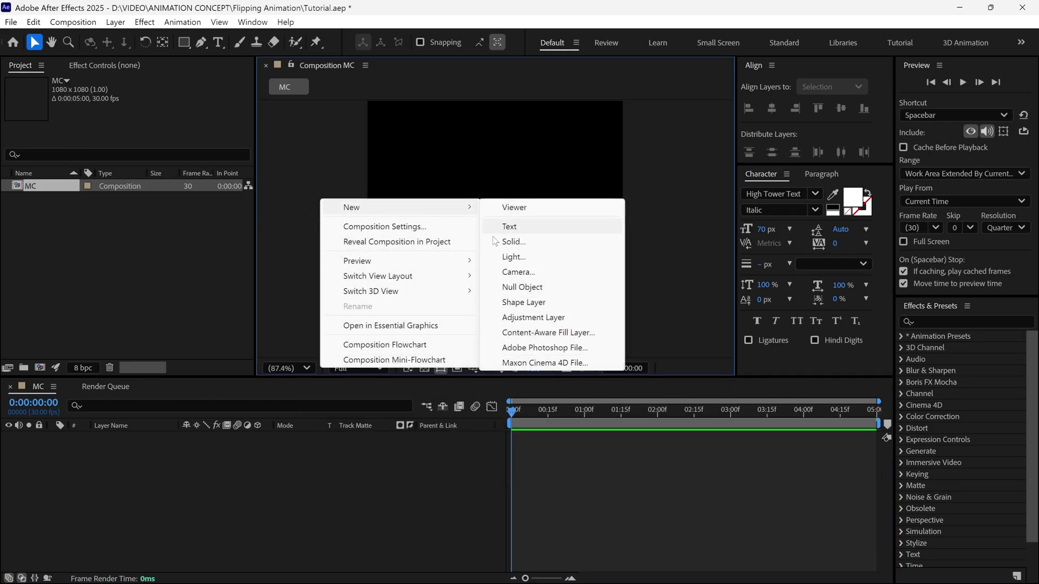
pyautogui.click(557, 244)
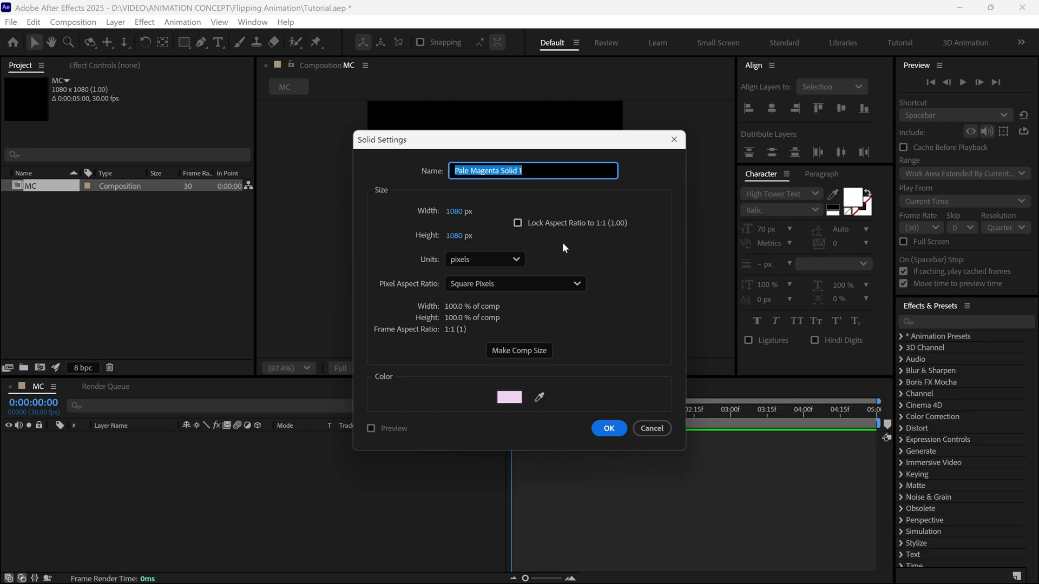
pyautogui.write('BG')
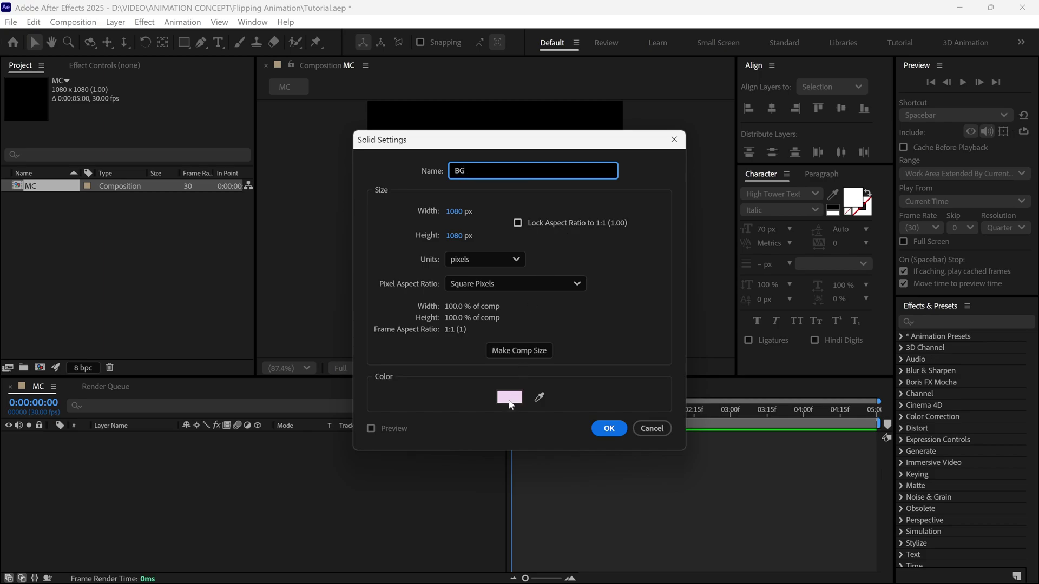
pyautogui.click(607, 428)
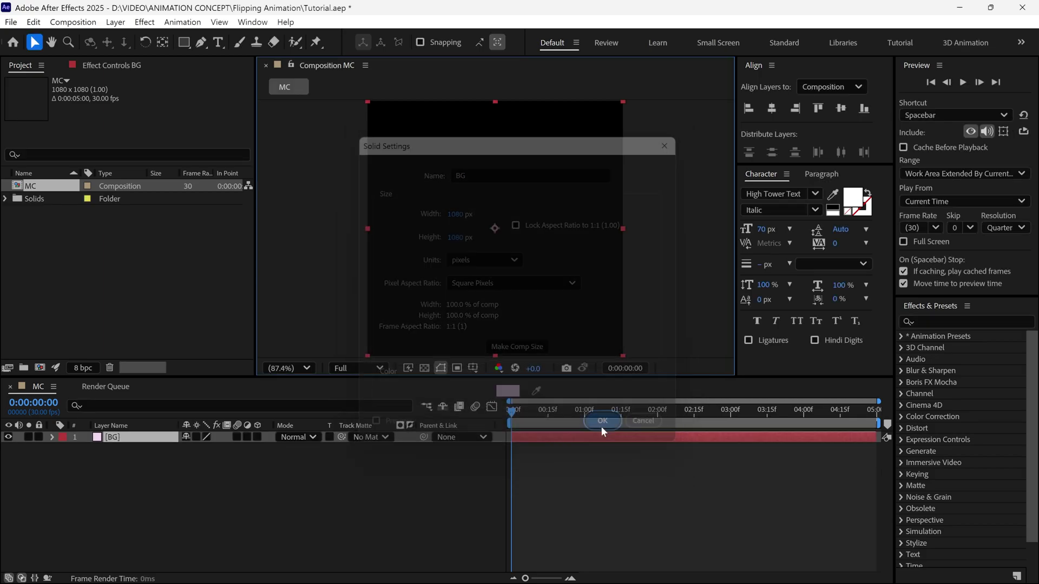
# - Add a second pink solid named LAYER_01 above BG
pyautogui.rightClick(323, 221)
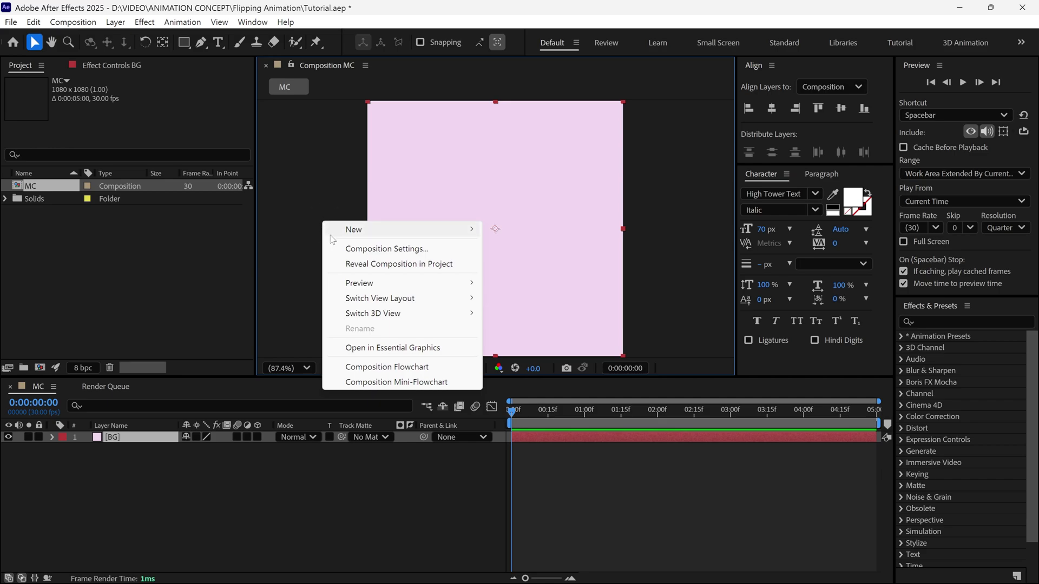
pyautogui.moveTo(440, 230)
pyautogui.click(516, 265)
pyautogui.write('LAY')
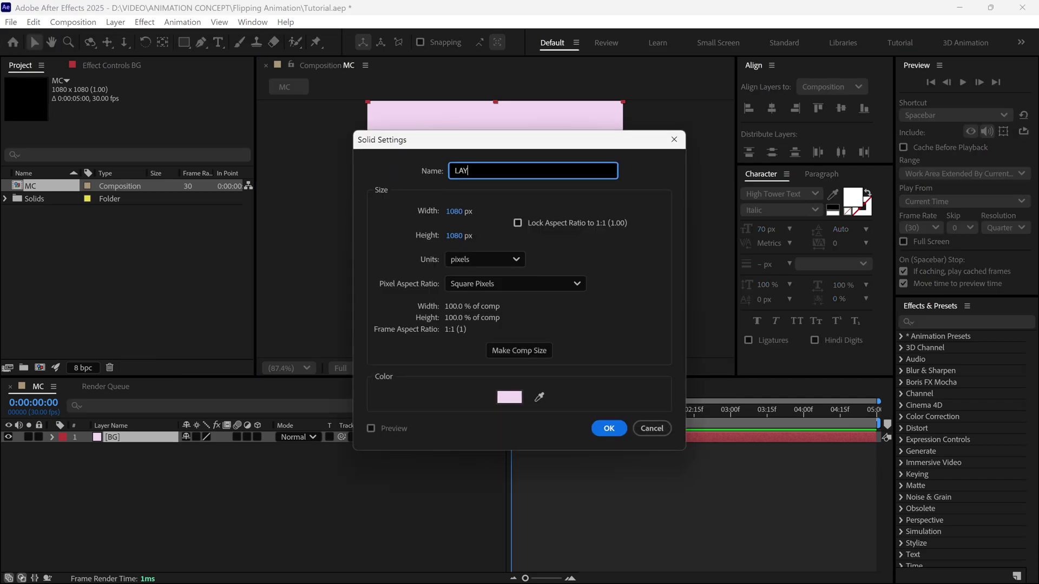
pyautogui.write('ER_01')
pyautogui.click(603, 430)
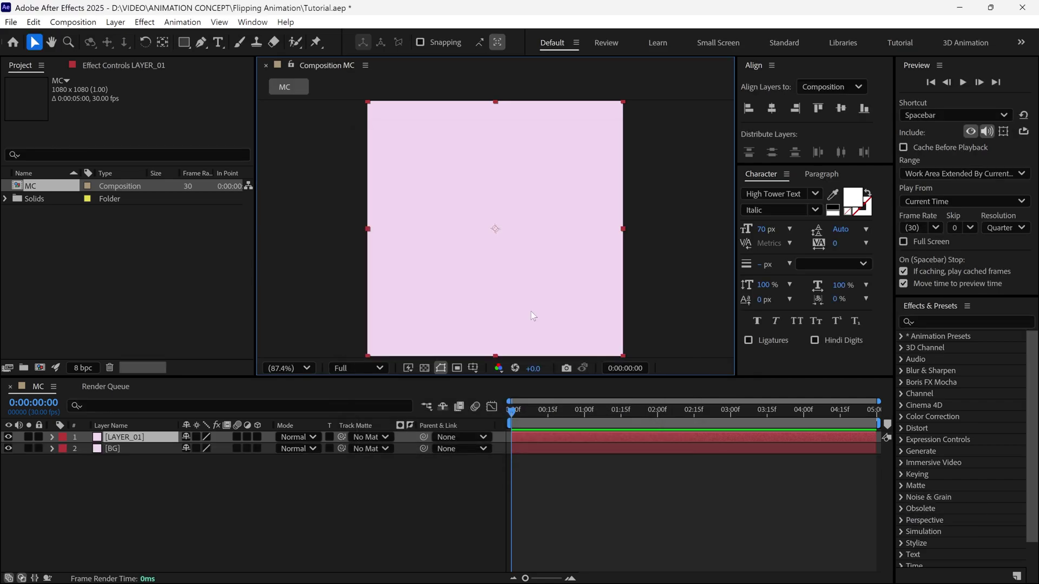
# - Draw a rectangle mask on LAYER_01 and add midpoints on its top and bottom edges
pyautogui.click(186, 45)
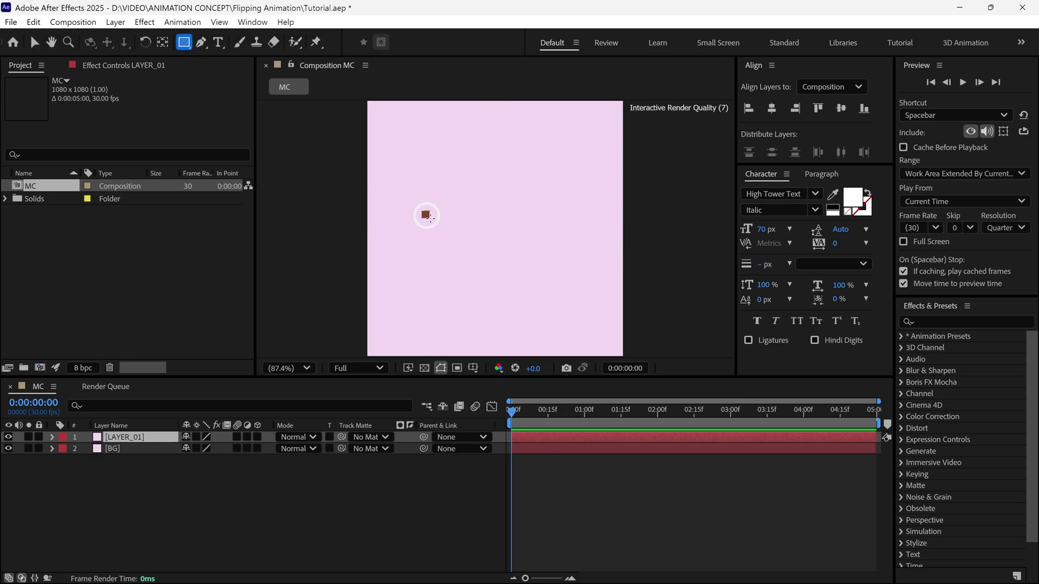
pyautogui.moveTo(424, 213); pyautogui.dragTo(543, 275)
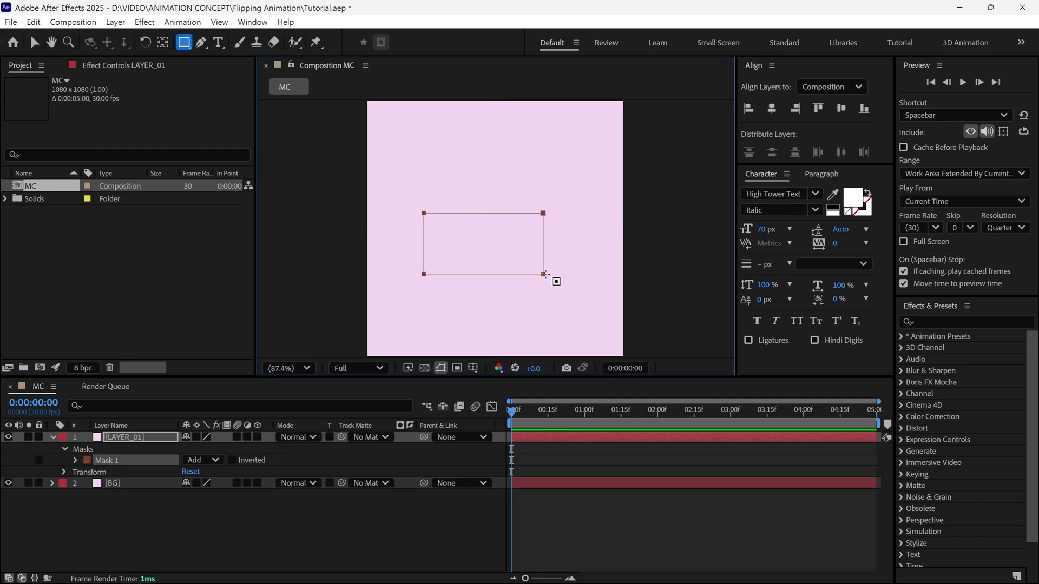
pyautogui.press('g')
pyautogui.press('`')
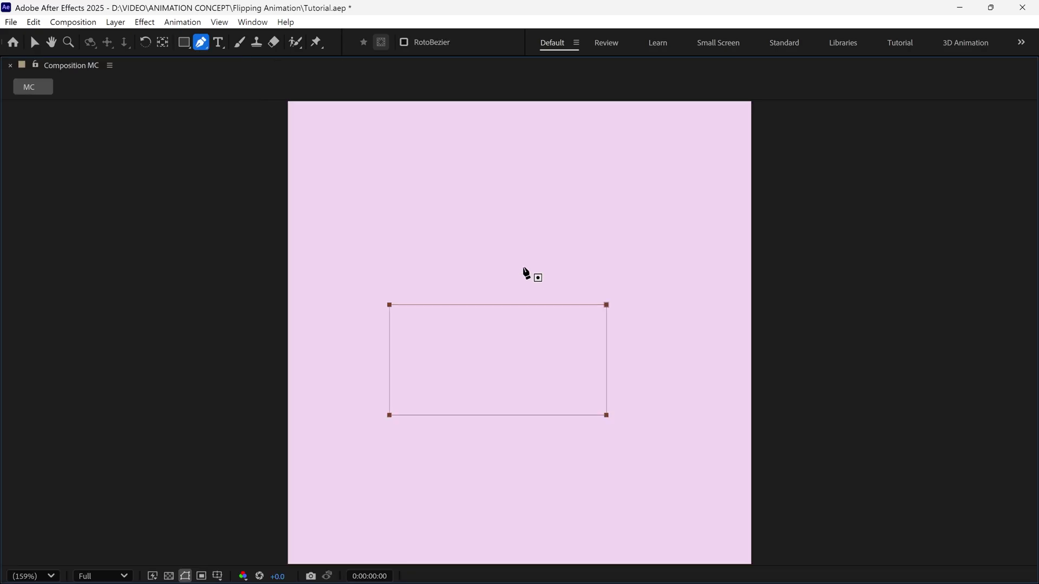
pyautogui.click(528, 305)
pyautogui.click(530, 415)
# - Delete the right corner points and smooth the right point into a rounded end
pyautogui.click(606, 415)
pyautogui.click(607, 306)
pyautogui.moveTo(606, 365); pyautogui.dragTo(590, 416)
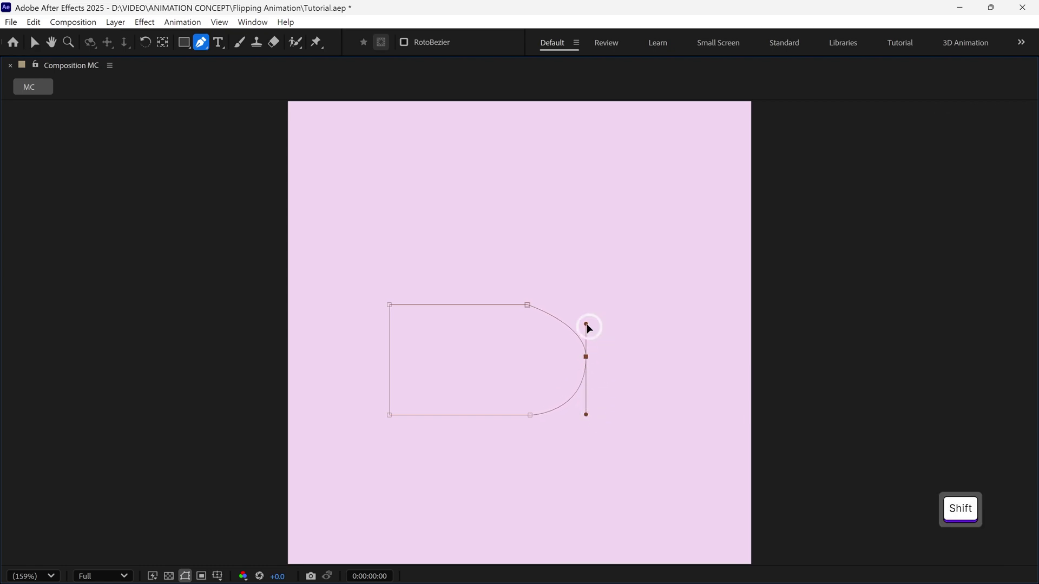
pyautogui.moveTo(587, 325); pyautogui.dragTo(508, 419)
pyautogui.moveTo(528, 305); pyautogui.dragTo(515, 307)
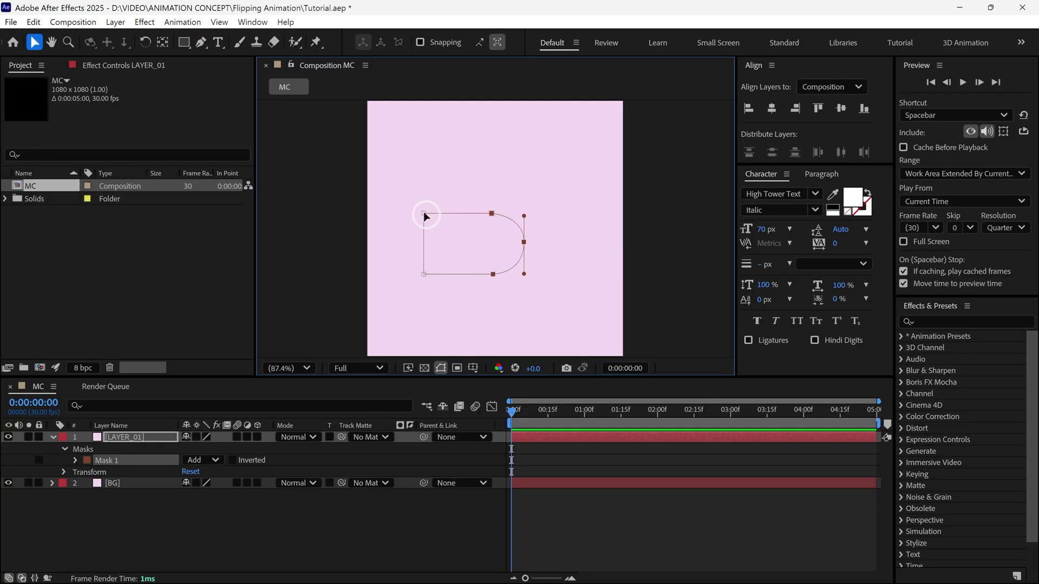
# - Select all mask points and centre the shape horizontally and vertically
pyautogui.click(424, 214)
pyautogui.moveTo(399, 200); pyautogui.dragTo(544, 291)
pyautogui.click(772, 108)
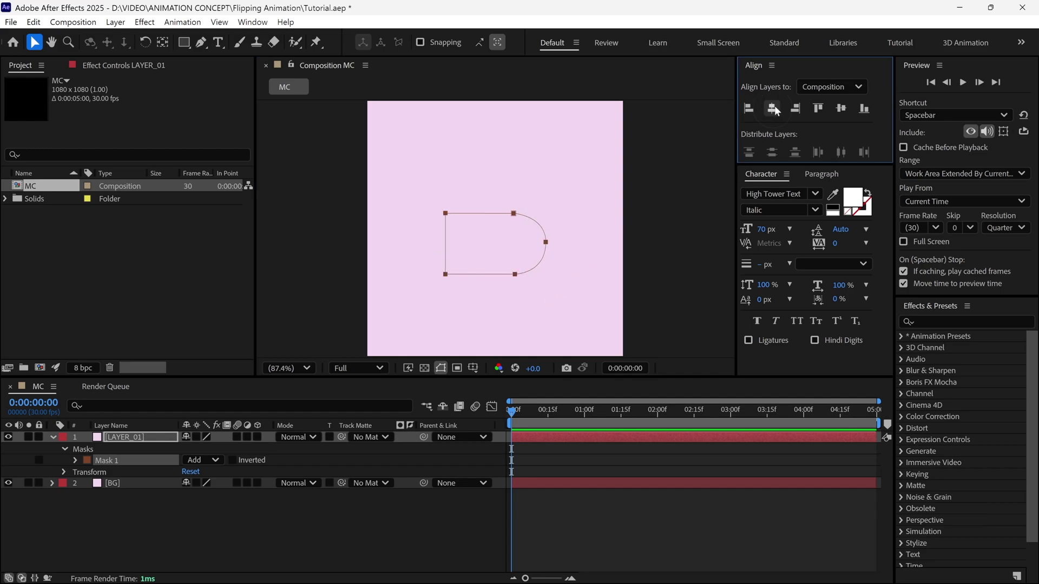
pyautogui.click(841, 108)
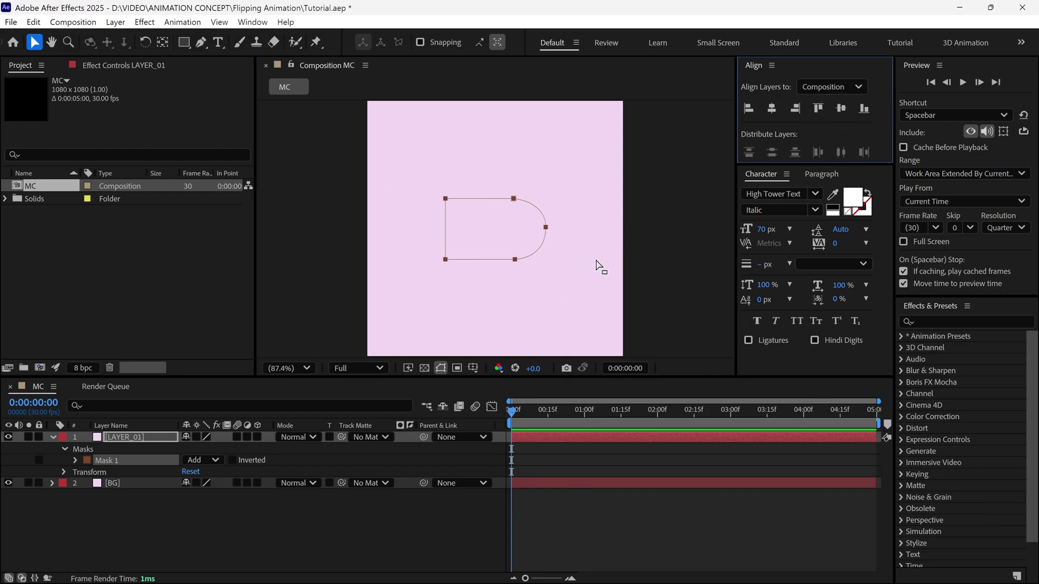
pyautogui.click(28, 437)
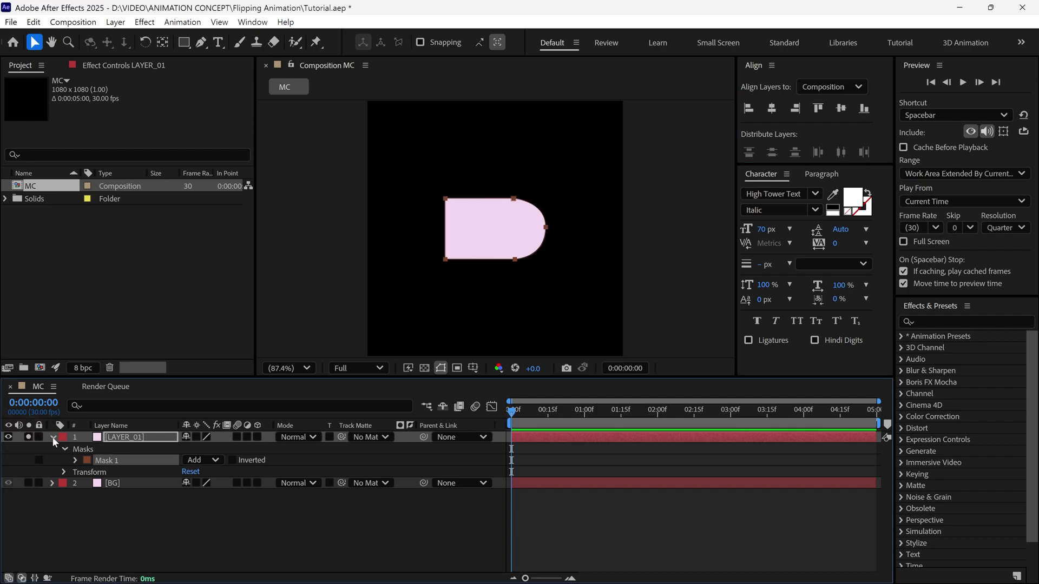
pyautogui.click(52, 436)
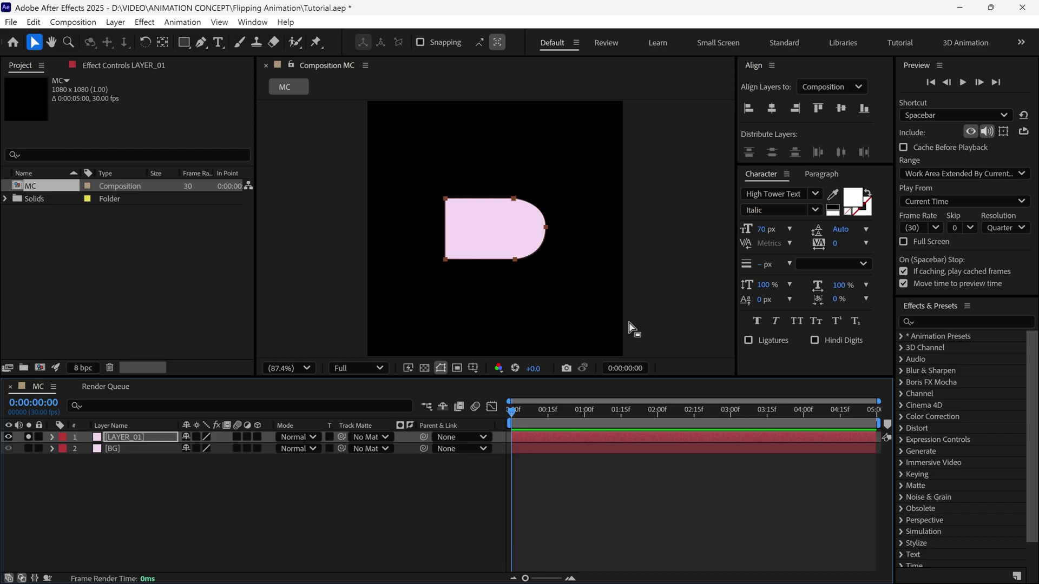
pyautogui.click(73, 22)
pyautogui.click(95, 55)
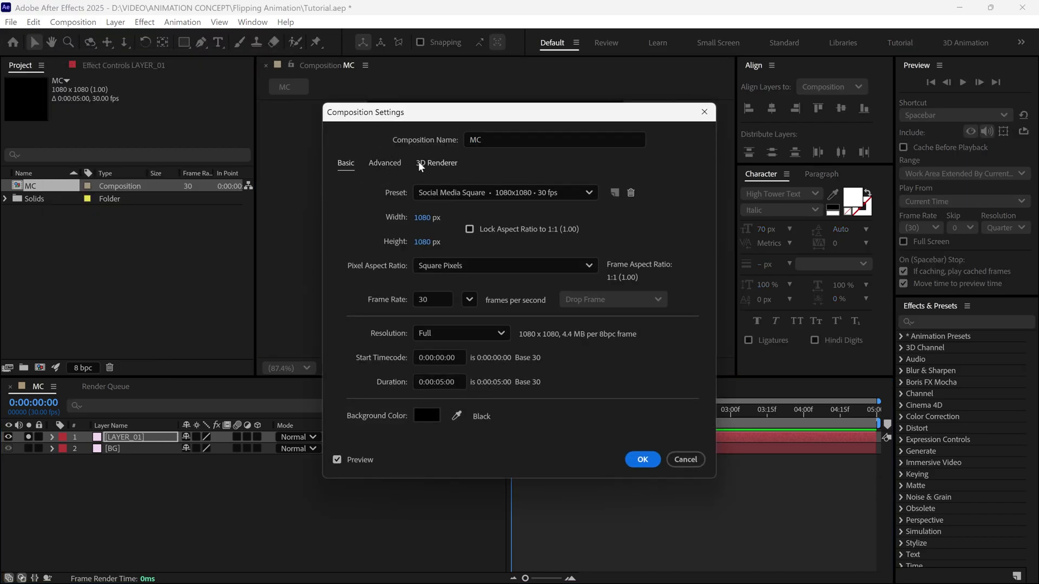
pyautogui.click(443, 165)
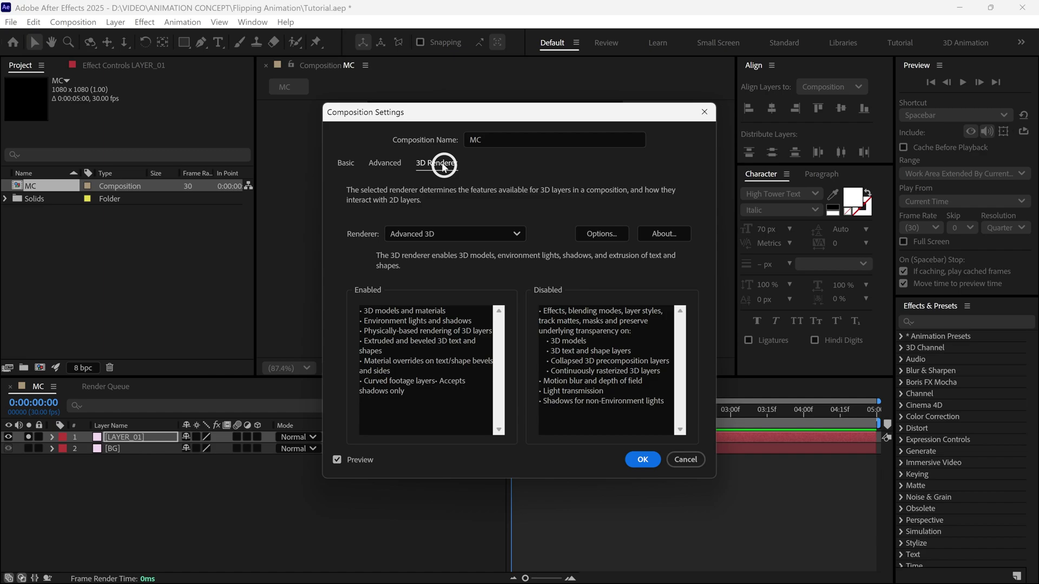
pyautogui.click(472, 237)
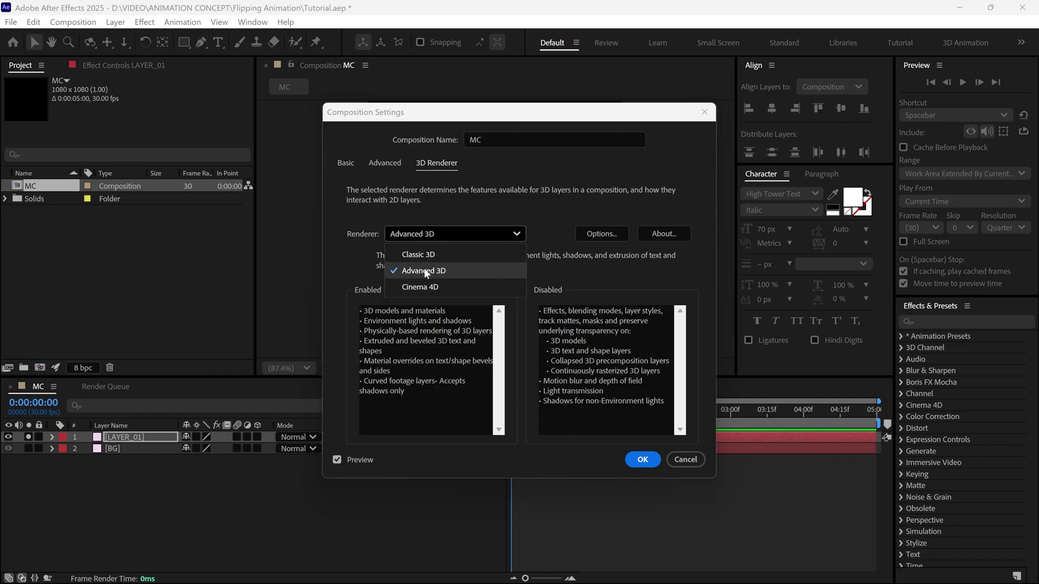
pyautogui.click(430, 269)
pyautogui.click(643, 460)
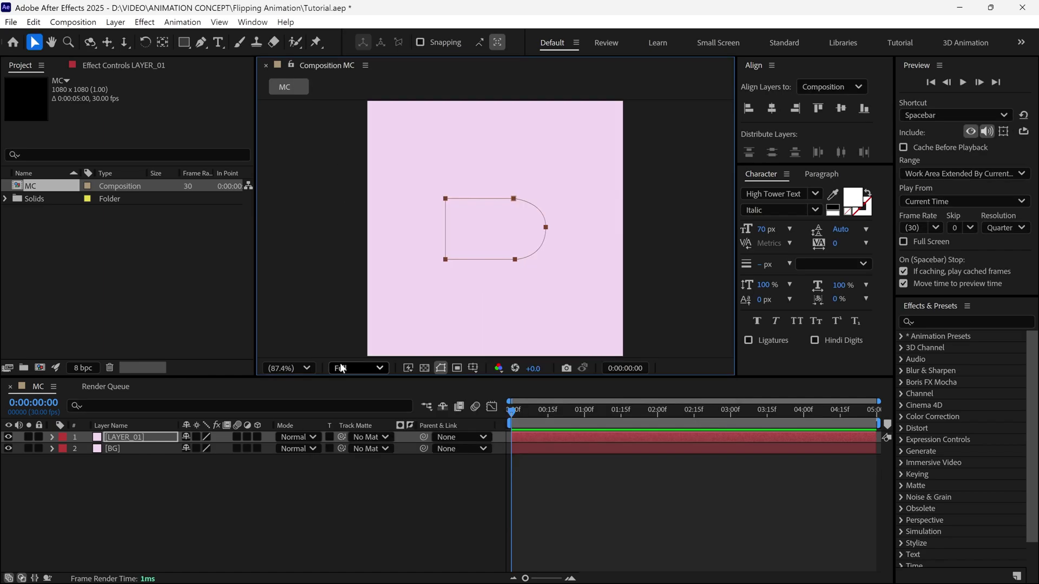
# - Move LAYER_01's anchor point to the page's left-edge midpoint with the Pan Behind tool
pyautogui.click(116, 436)
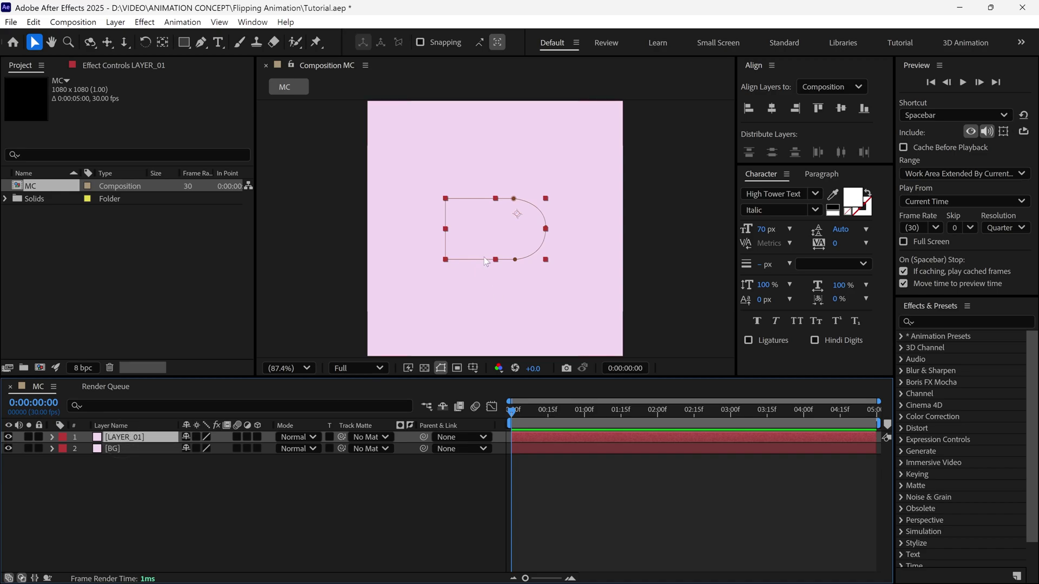
pyautogui.press('y')
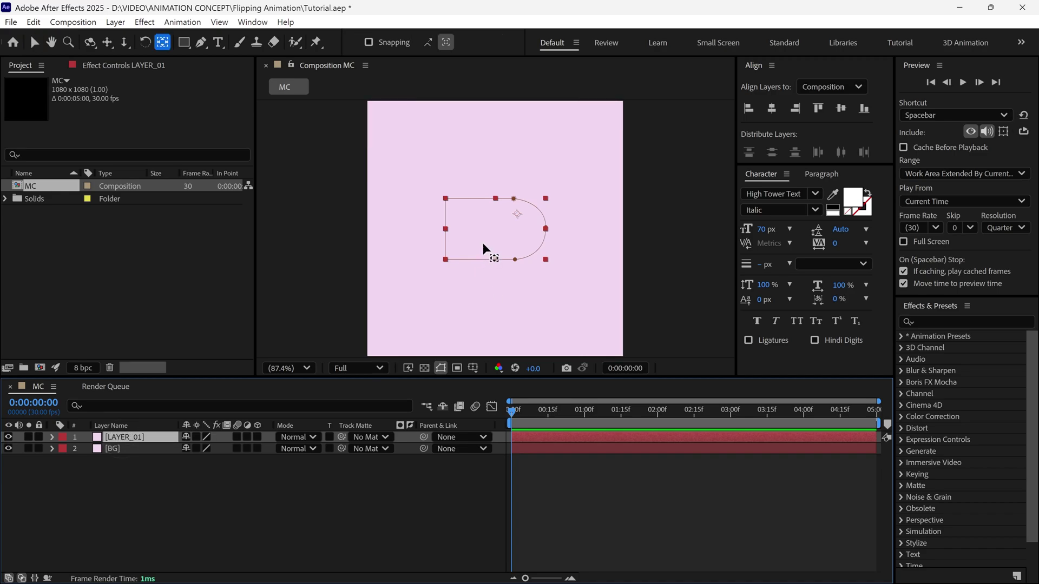
pyautogui.moveTo(515, 213); pyautogui.dragTo(446, 229)
pyautogui.press('v')
pyautogui.press('/')
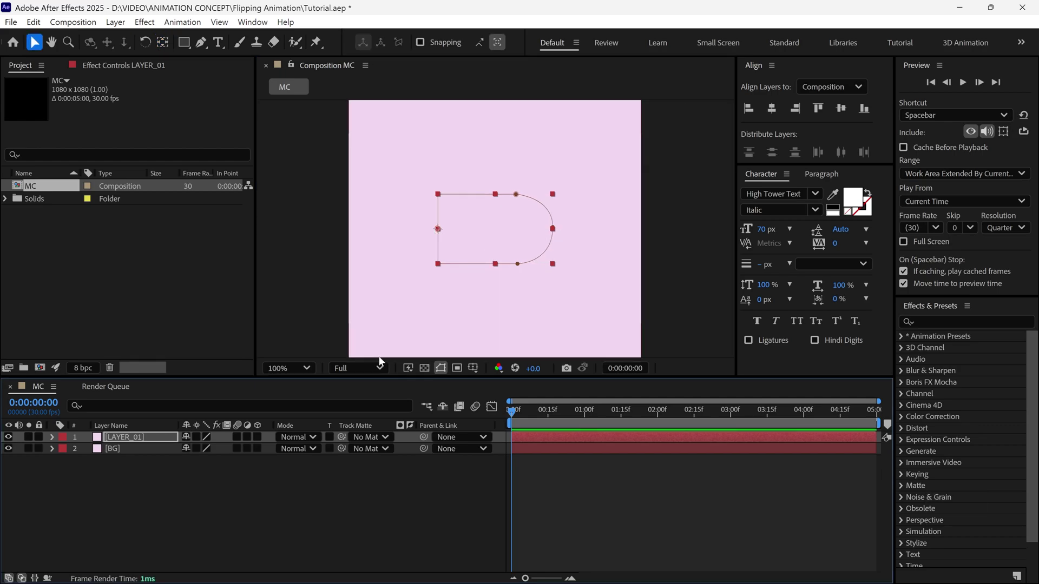
# - Make LAYER_01 a 3D layer and view it from Custom View 1 at 200%
pyautogui.click(258, 437)
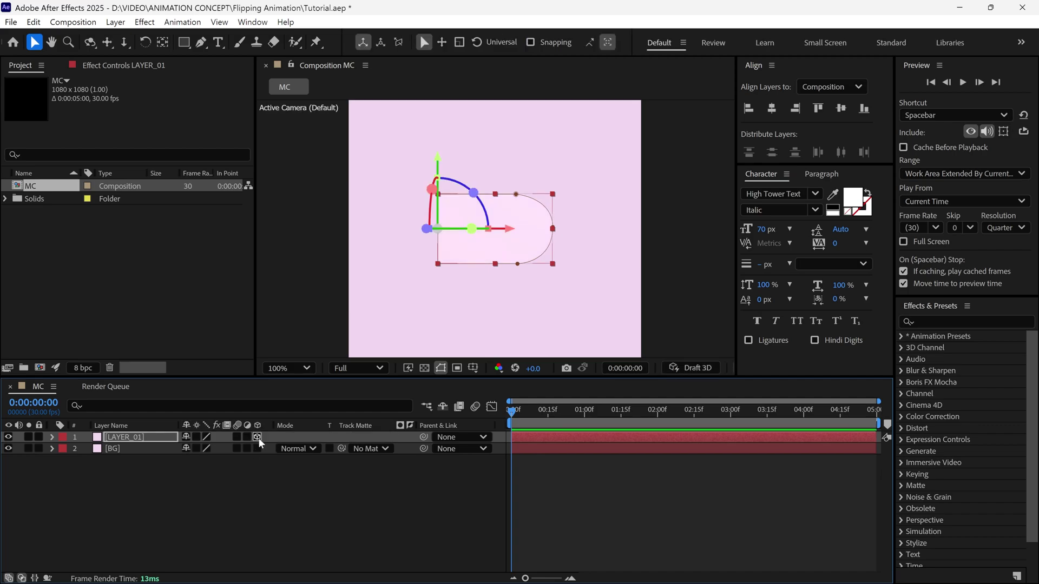
pyautogui.press('`')
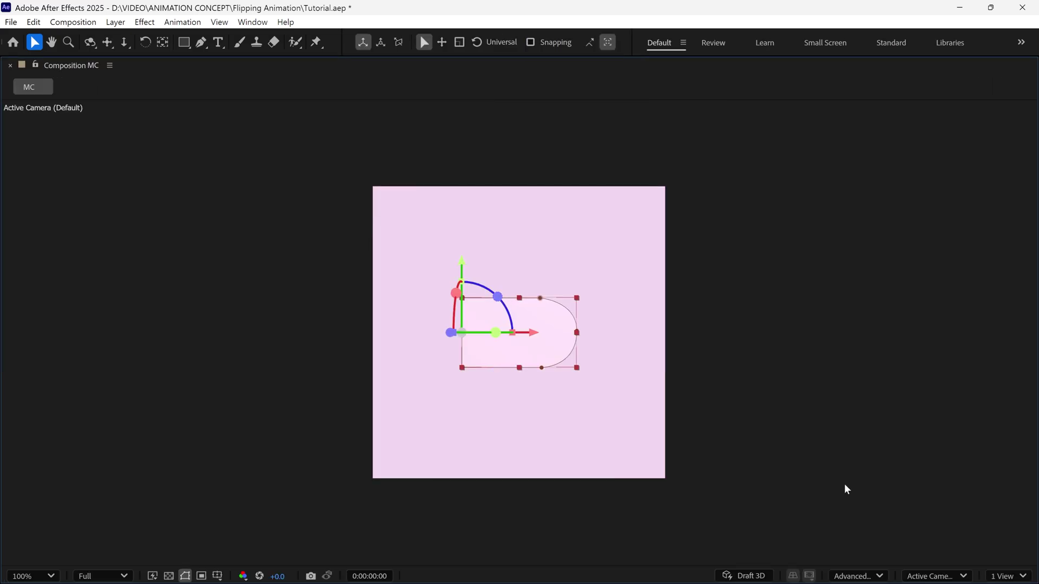
pyautogui.click(932, 576)
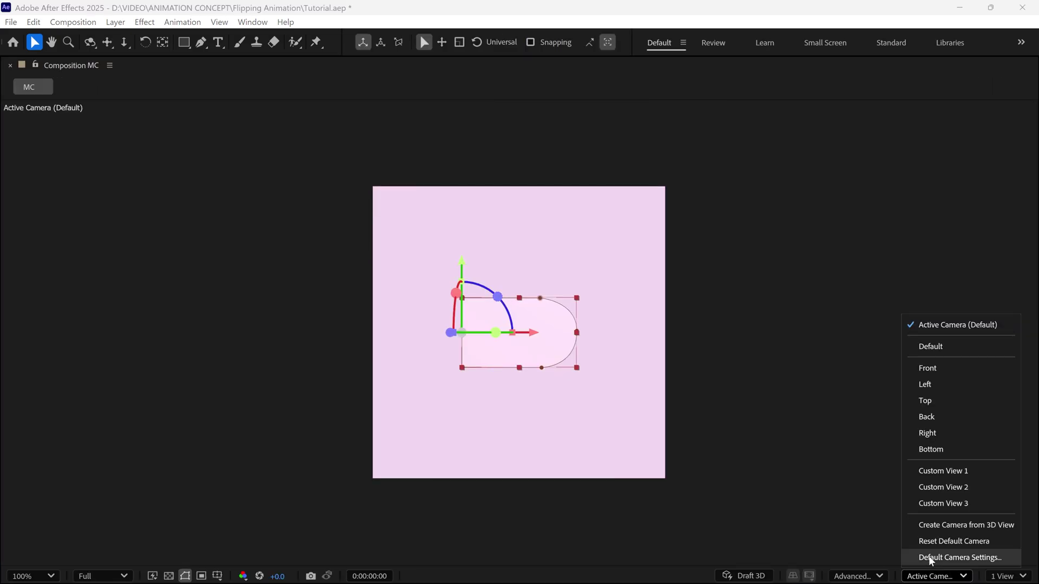
pyautogui.click(960, 473)
pyautogui.press('`')
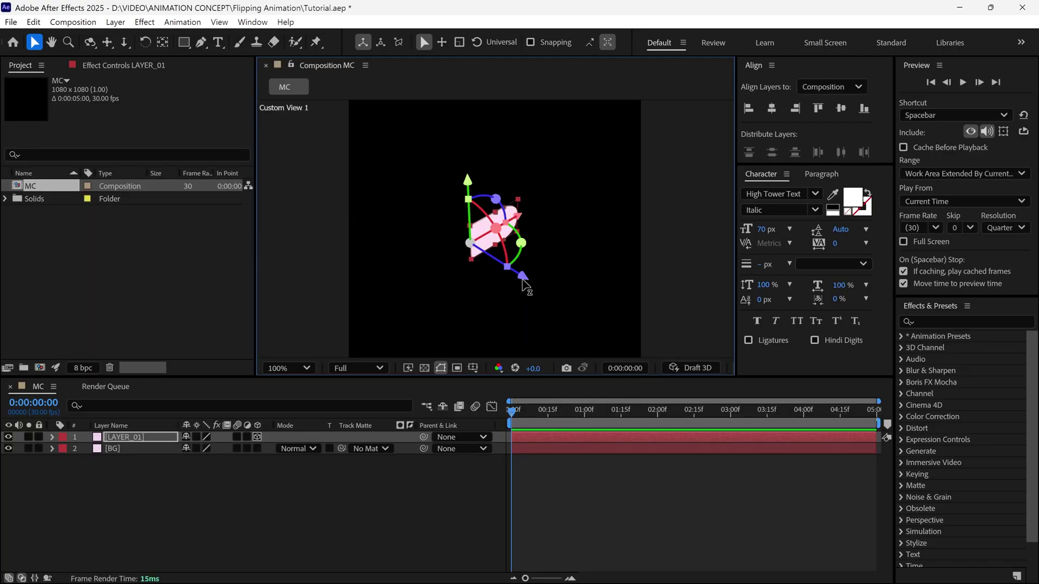
pyautogui.press('.')
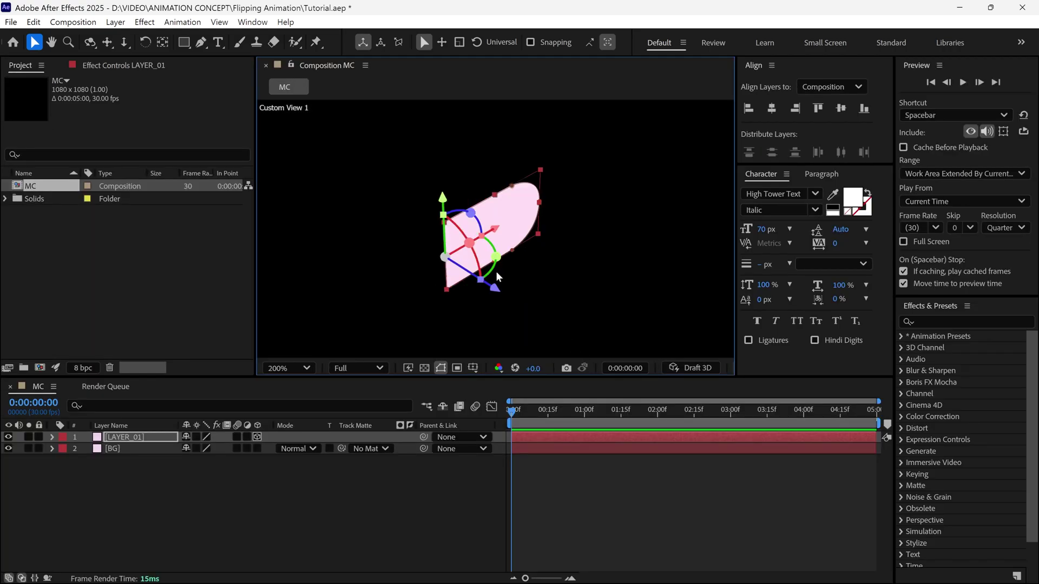
# - Set LAYER_01's Geometry Options Segments to 10
pyautogui.click(52, 437)
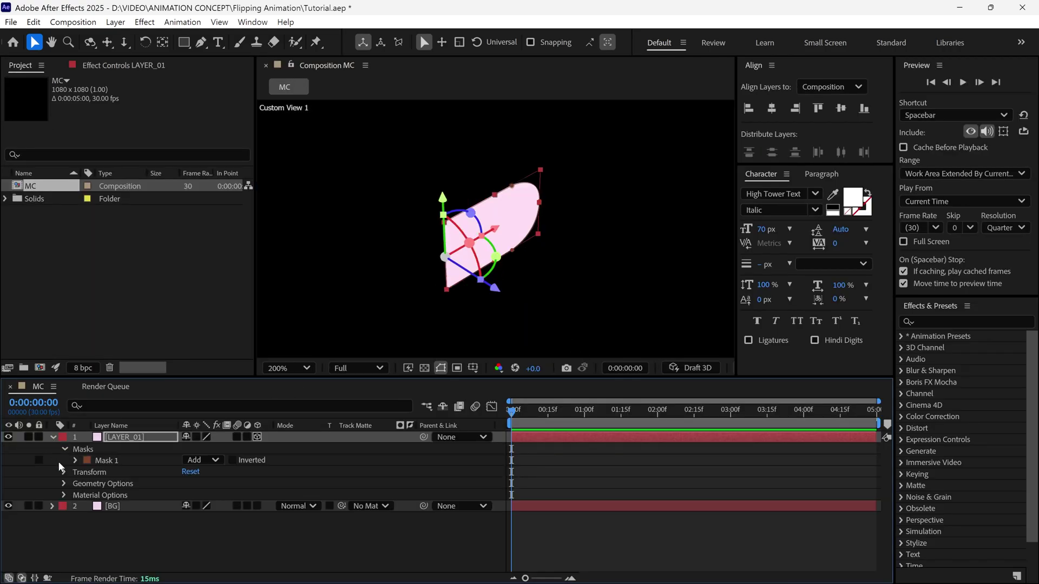
pyautogui.click(63, 484)
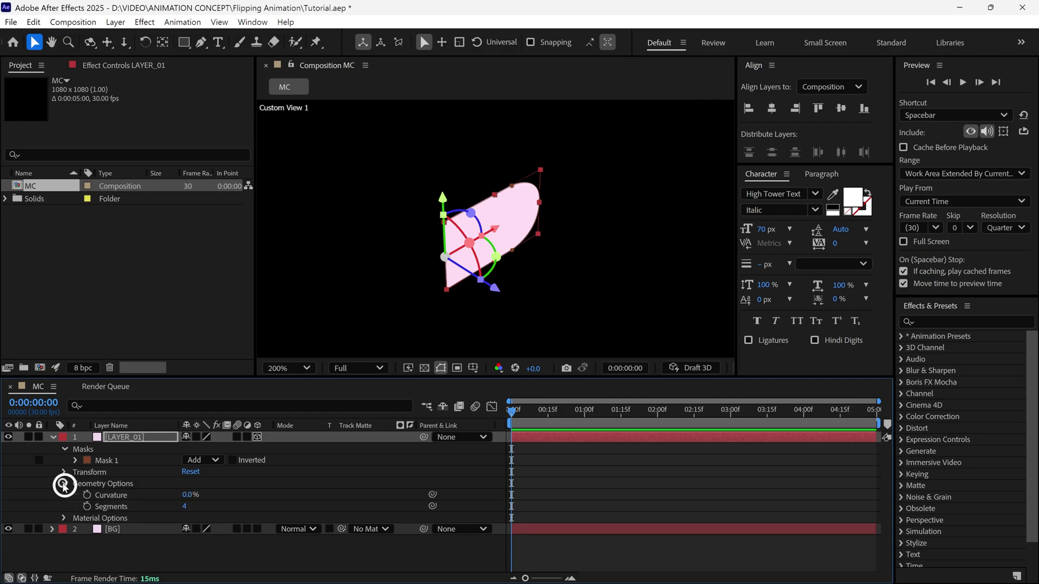
pyautogui.click(184, 507)
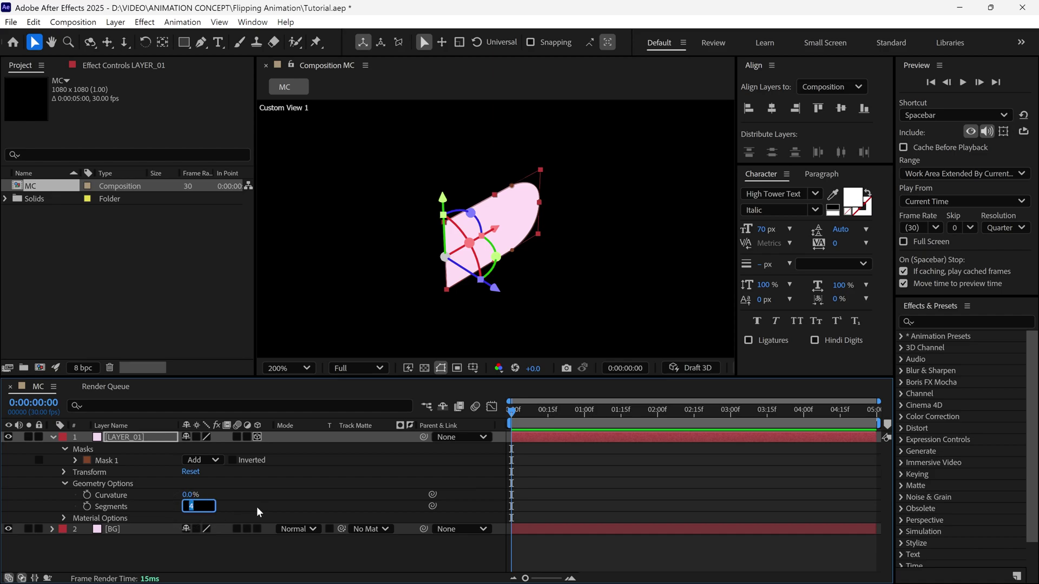
pyautogui.write('10')
pyautogui.click(256, 509)
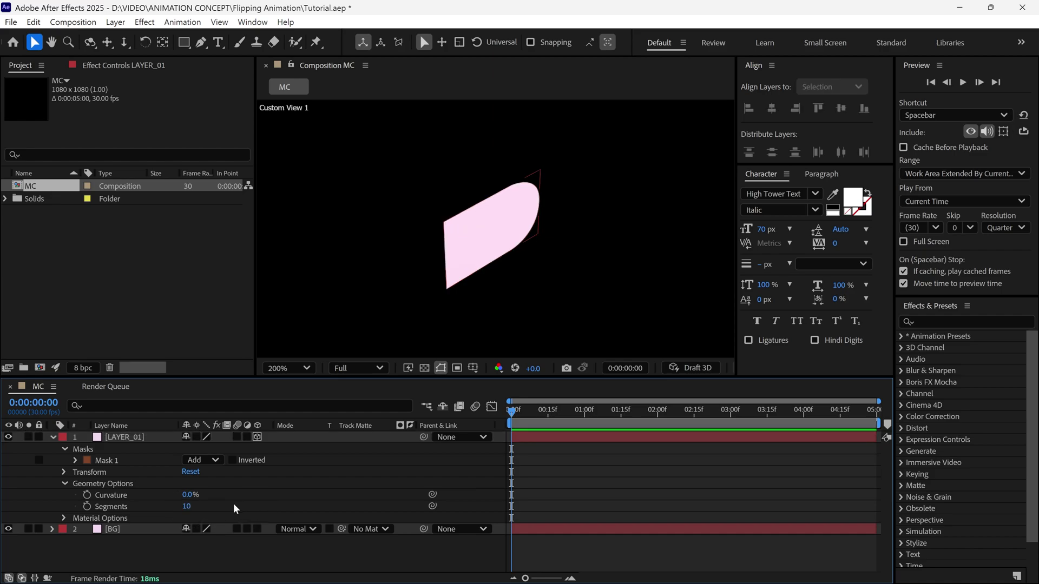
# - Bend the page by setting Curvature to -46%
pyautogui.moveTo(190, 502); pyautogui.dragTo(229, 498)
pyautogui.scroll(2, 475, 239)
pyautogui.hotkey('ctrl', 'z')
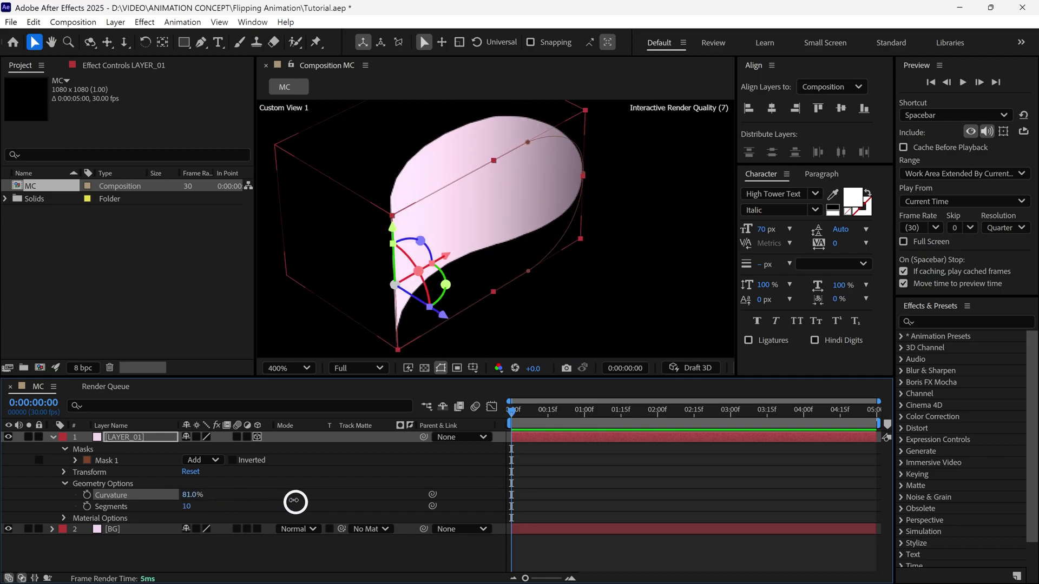
# - Fit the composition and switch the viewer back to Active Camera
pyautogui.hotkey('shift', '/')
pyautogui.press('`')
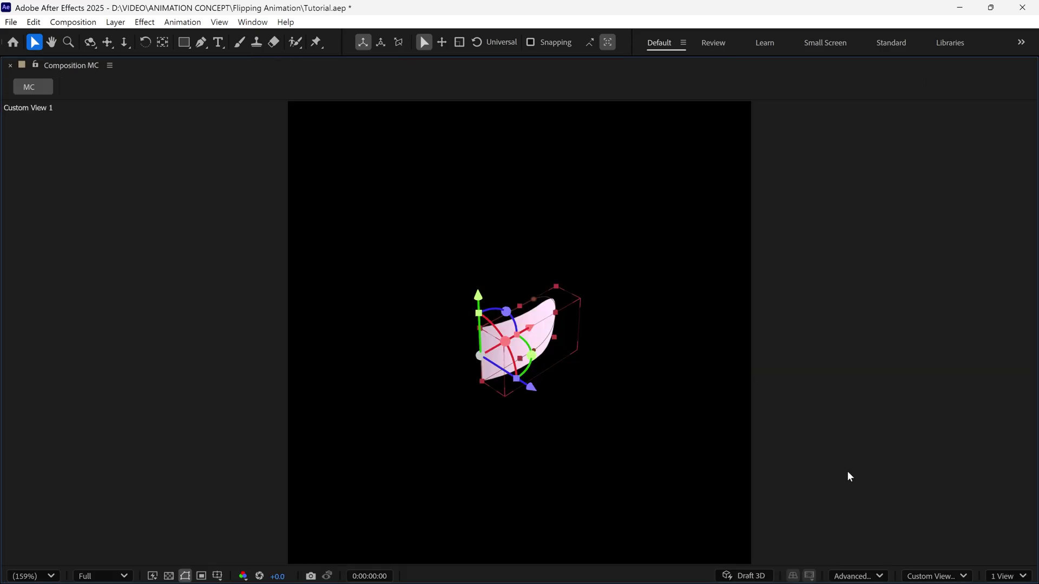
pyautogui.click(937, 577)
pyautogui.click(939, 324)
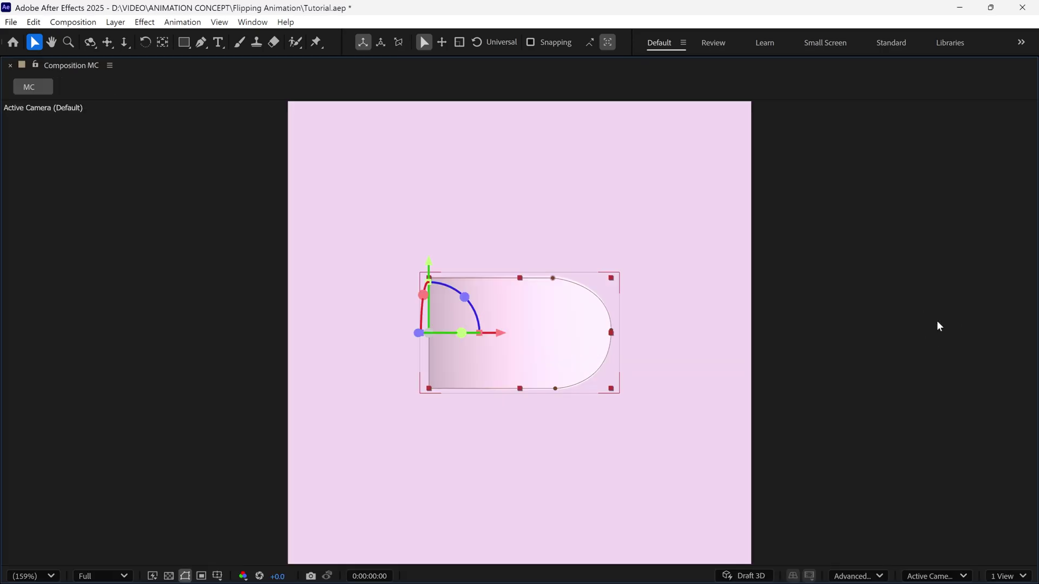
# - Show front and custom views side by side in a 2 Views layout
pyautogui.click(1000, 577)
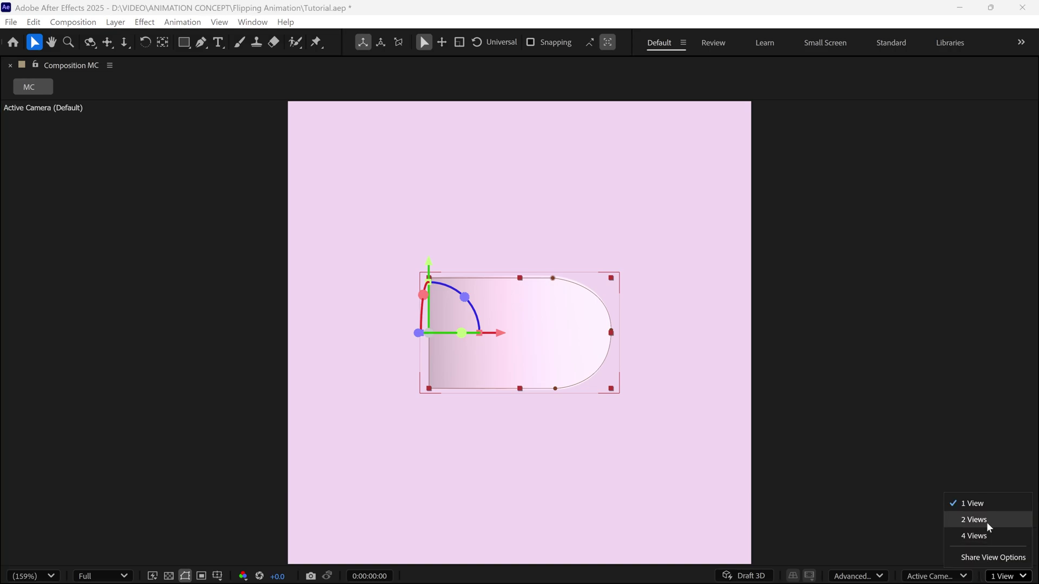
pyautogui.click(986, 521)
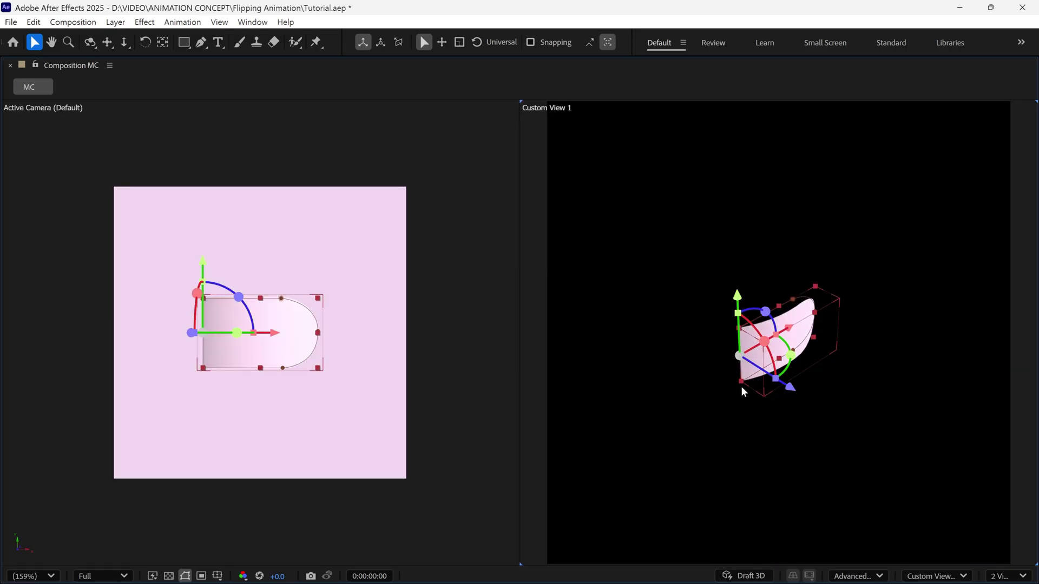
pyautogui.press('.')
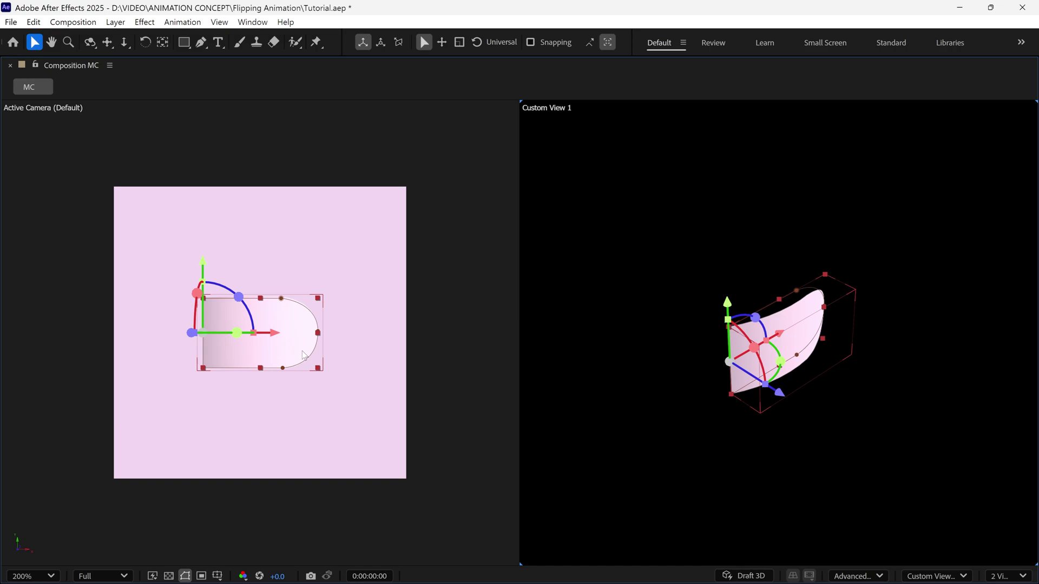
pyautogui.press('`')
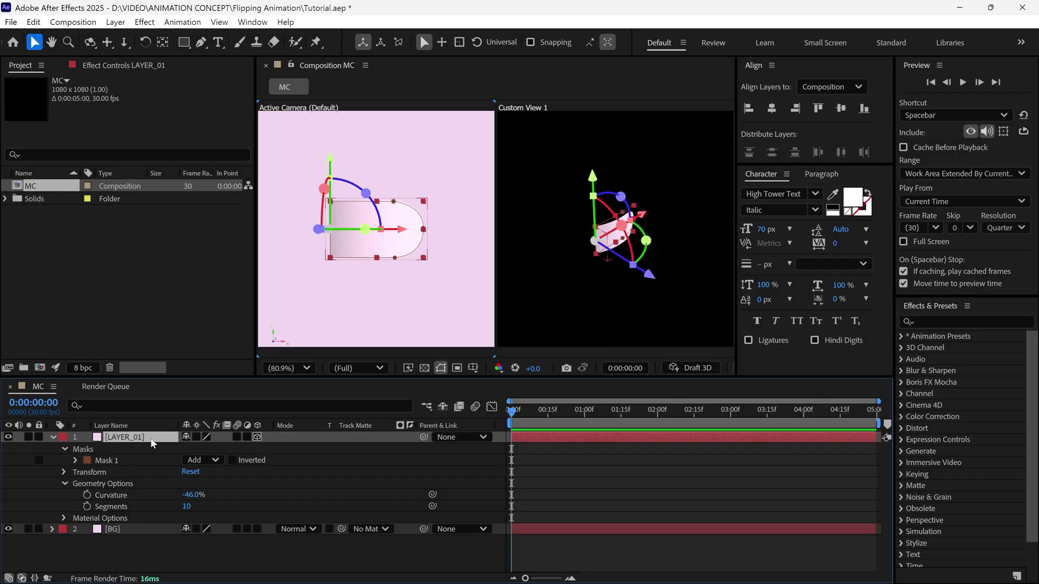
# - Set LAYER_01's Z Rotation to -90°
pyautogui.press('r')
pyautogui.moveTo(201, 482); pyautogui.dragTo(162, 482)
pyautogui.click(203, 483)
pyautogui.write('-90')
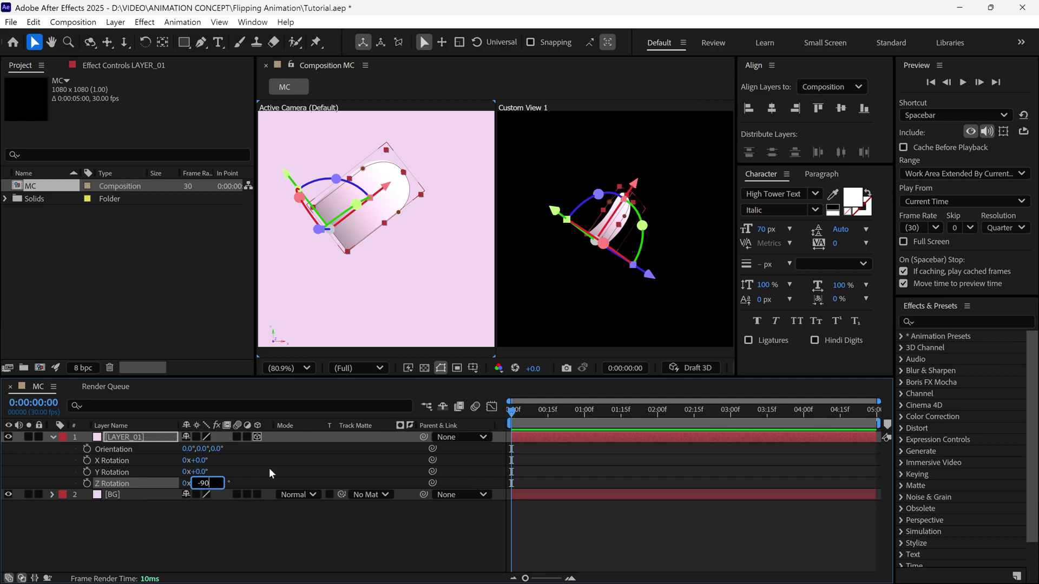
pyautogui.press('Return')
# - Move the page right and slightly up, and scale it to 87%
pyautogui.click(161, 437)
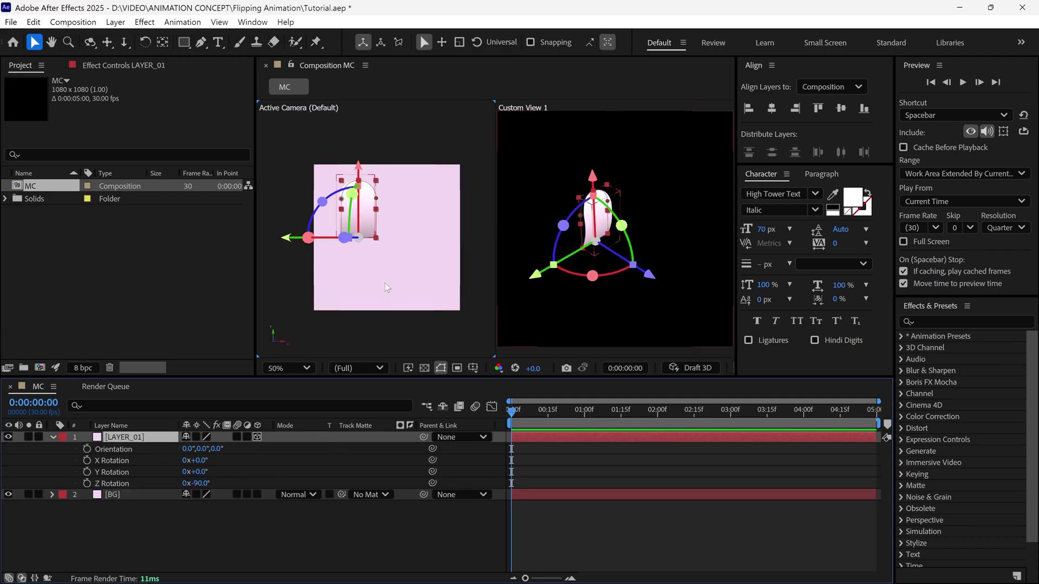
pyautogui.moveTo(288, 242); pyautogui.dragTo(314, 241)
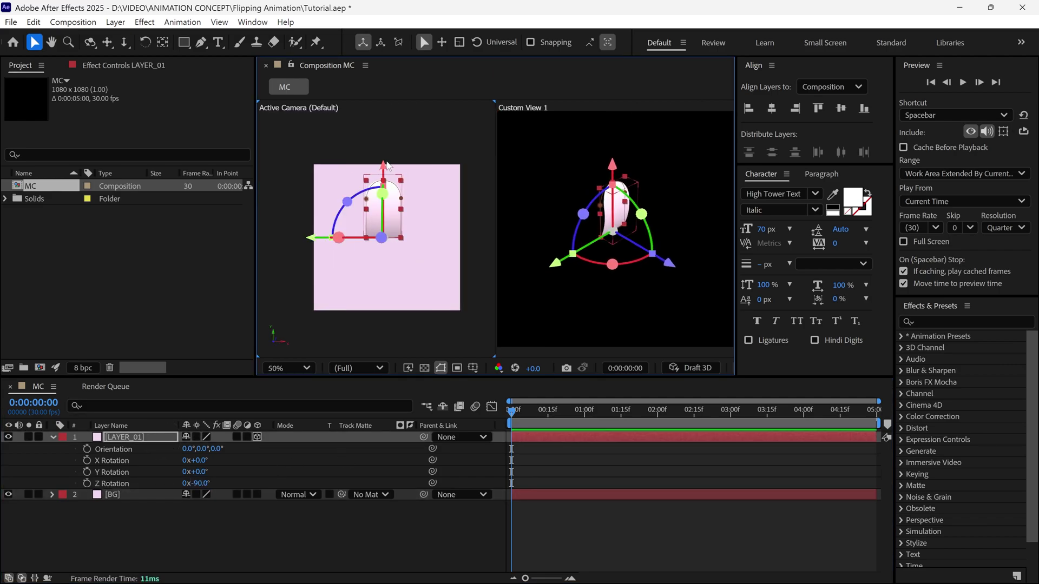
pyautogui.moveTo(383, 165); pyautogui.dragTo(387, 168)
pyautogui.press('s')
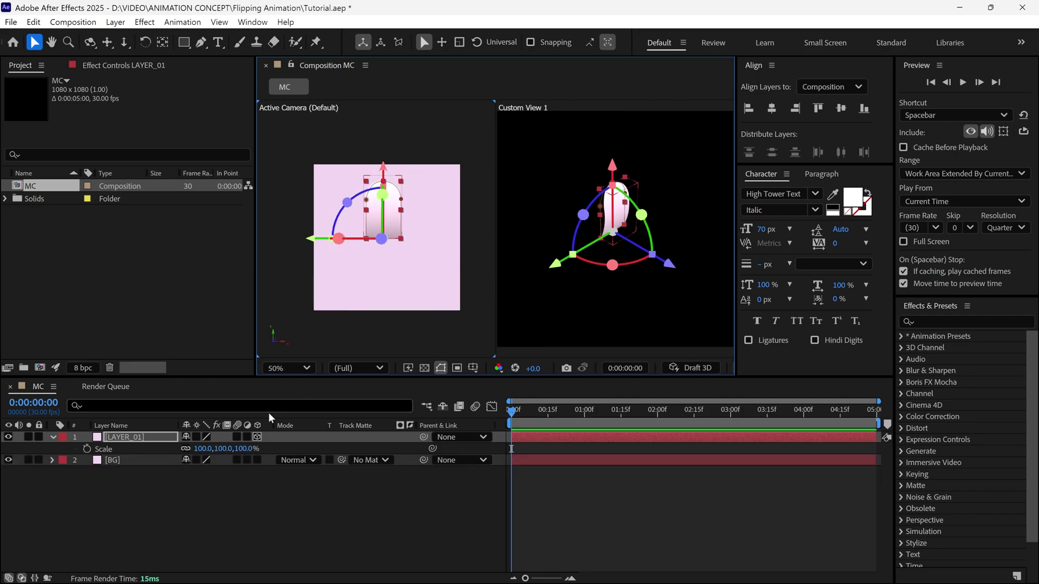
pyautogui.moveTo(204, 449); pyautogui.dragTo(206, 453)
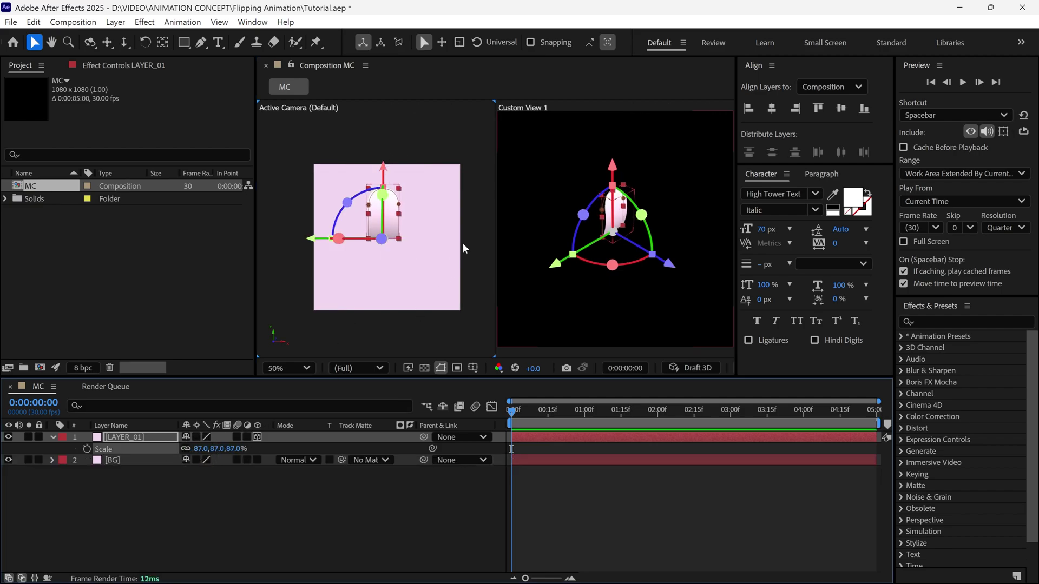
pyautogui.press('/')
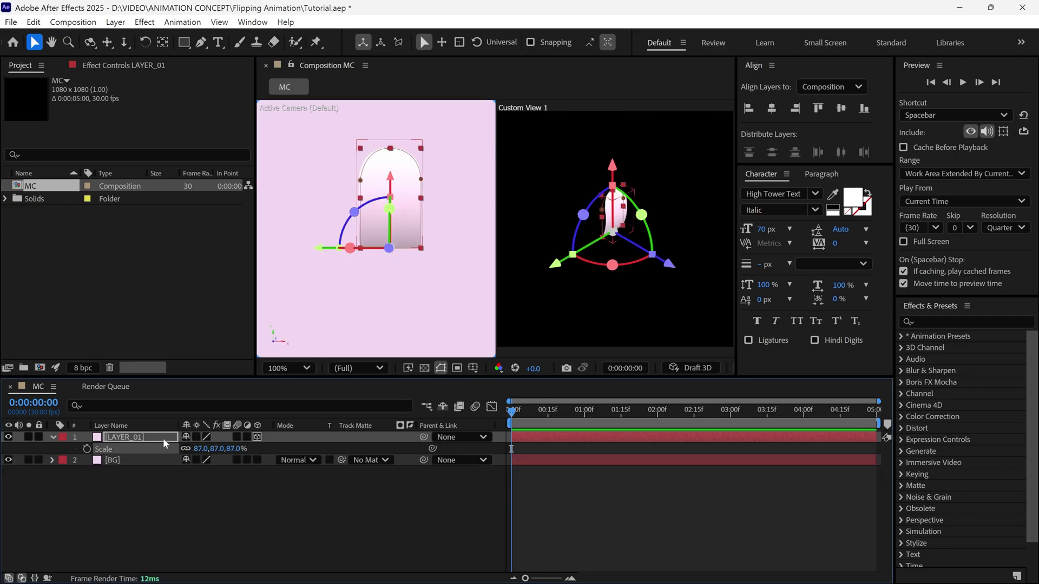
# - Set X Rotation to 180° and keyframe it at 0:00
pyautogui.press('r')
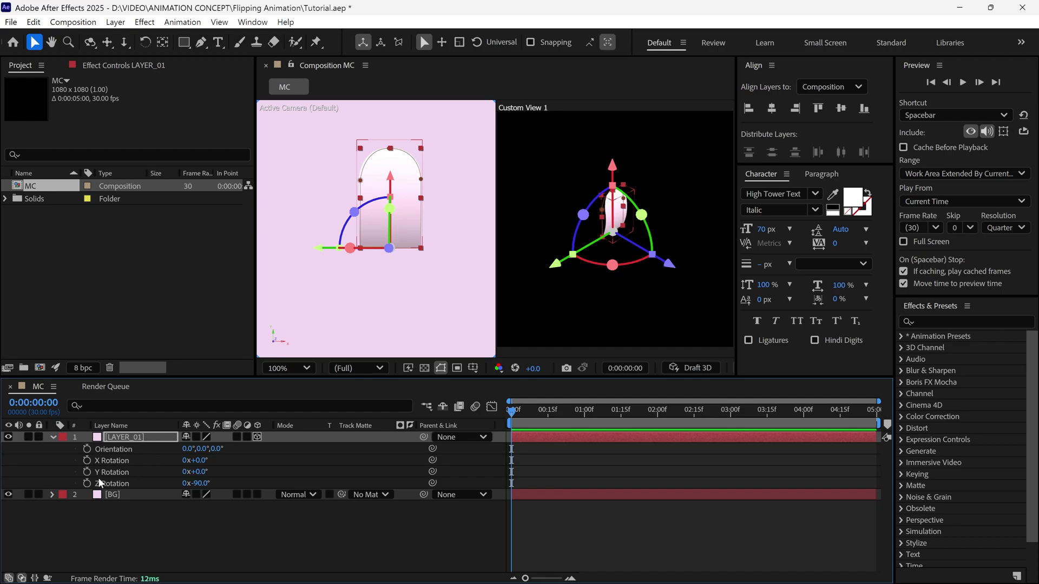
pyautogui.moveTo(204, 461)
pyautogui.mouseDown()
pyautogui.moveTo(260, 466)
pyautogui.moveTo(206, 463)
pyautogui.mouseUp()
pyautogui.write('180')
pyautogui.press('Return')
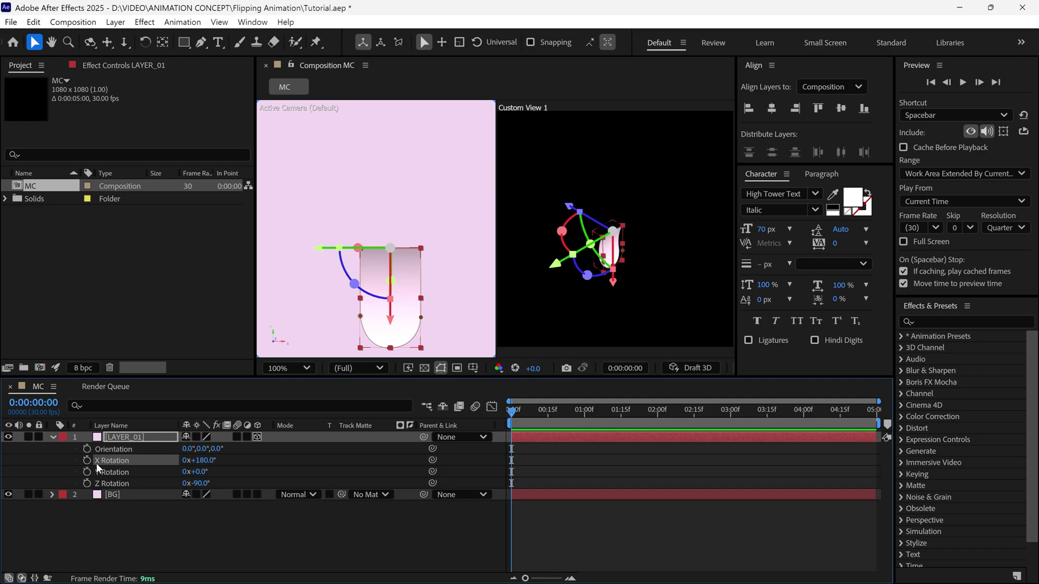
pyautogui.click(86, 461)
# - Keyframe X Rotation at 0° at 2:01 and preview the flip from the start
pyautogui.moveTo(514, 414); pyautogui.dragTo(661, 426)
pyautogui.moveTo(210, 467); pyautogui.dragTo(271, 463)
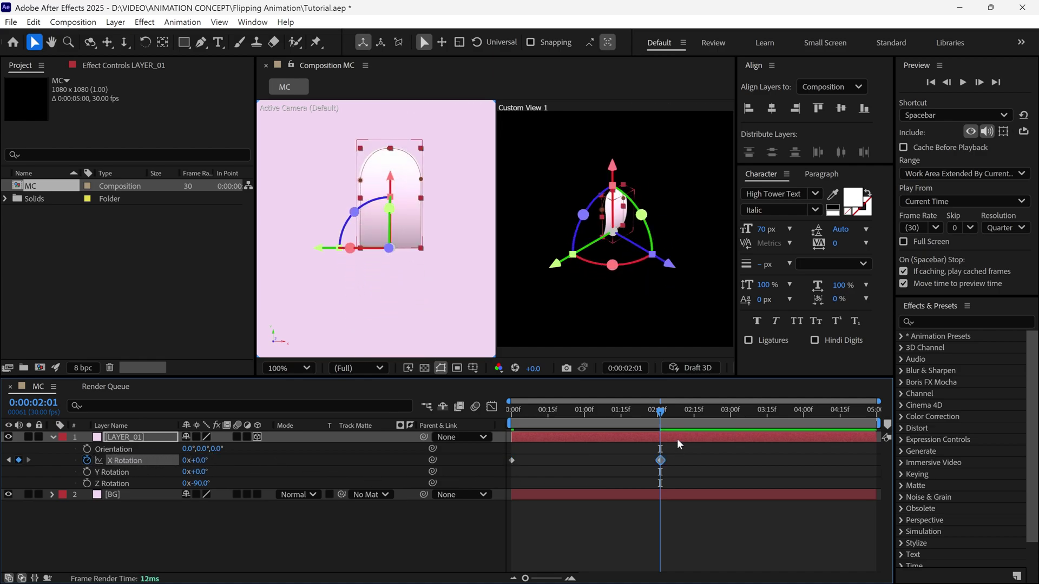
pyautogui.moveTo(663, 414); pyautogui.dragTo(517, 417)
pyautogui.press('space')
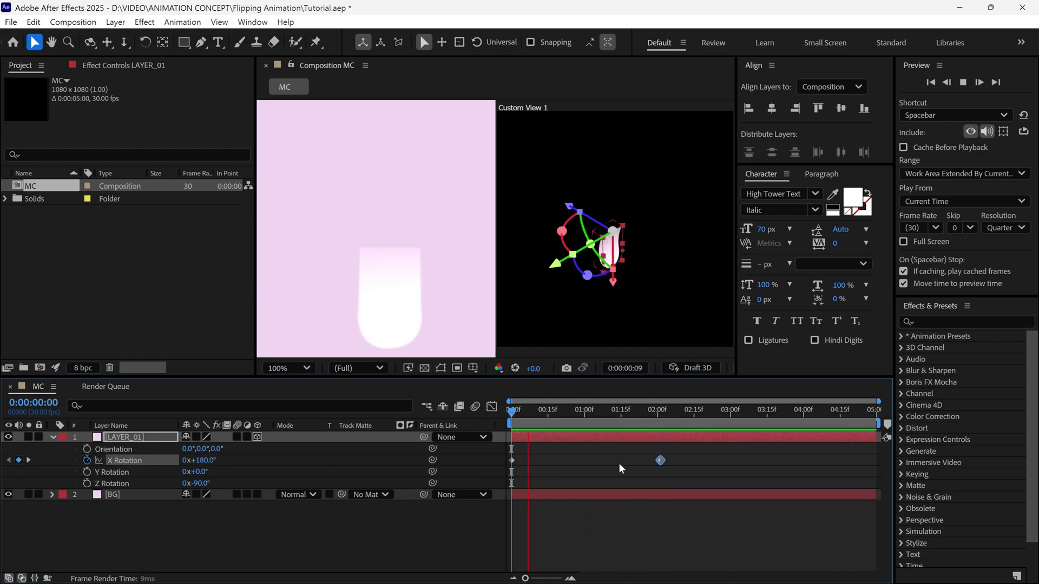
# - Return to 0:00 and keyframe LAYER_01's Curvature at 0% there
pyautogui.click(662, 416)
pyautogui.moveTo(662, 415); pyautogui.dragTo(492, 424)
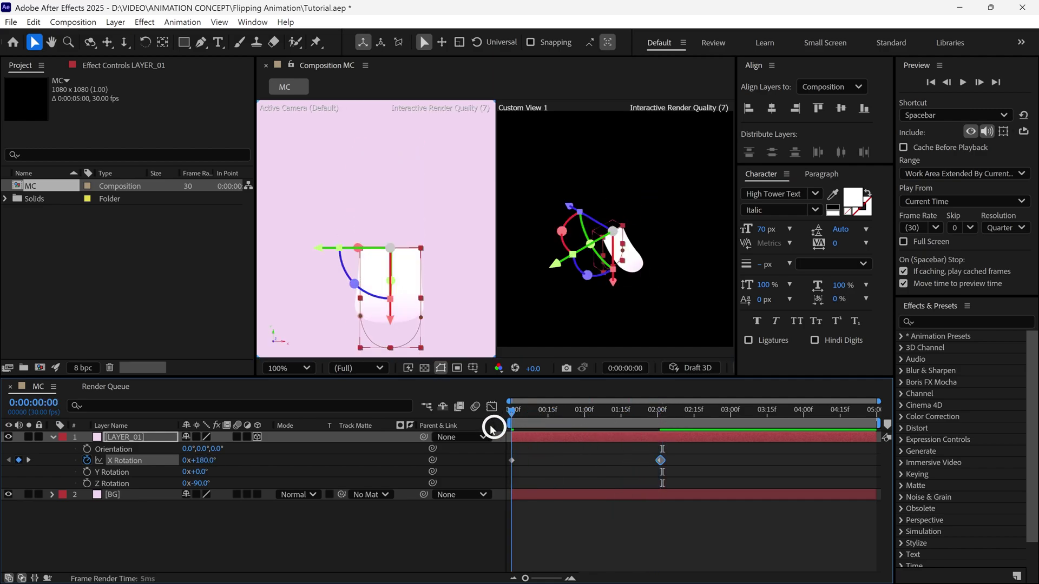
pyautogui.click(52, 438)
pyautogui.click(52, 439)
pyautogui.click(64, 461)
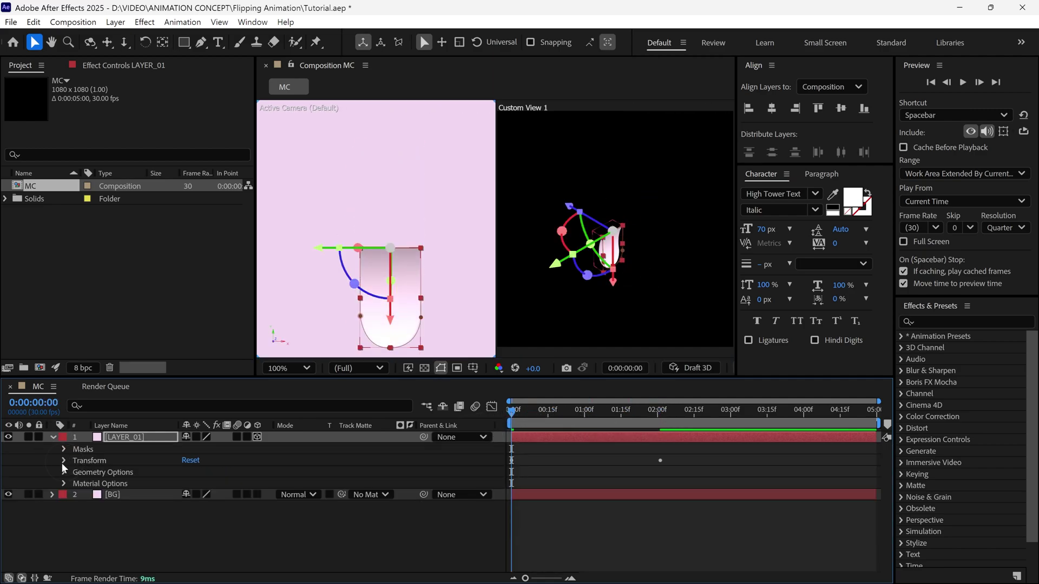
pyautogui.click(63, 472)
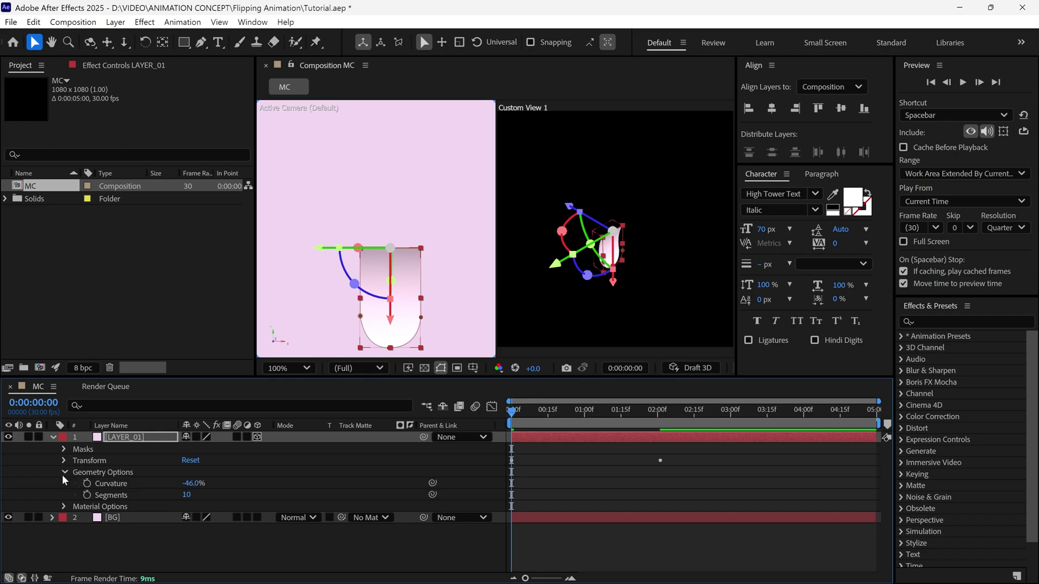
pyautogui.click(193, 485)
pyautogui.write('0')
pyautogui.press('Return')
pyautogui.click(87, 483)
pyautogui.press('u')
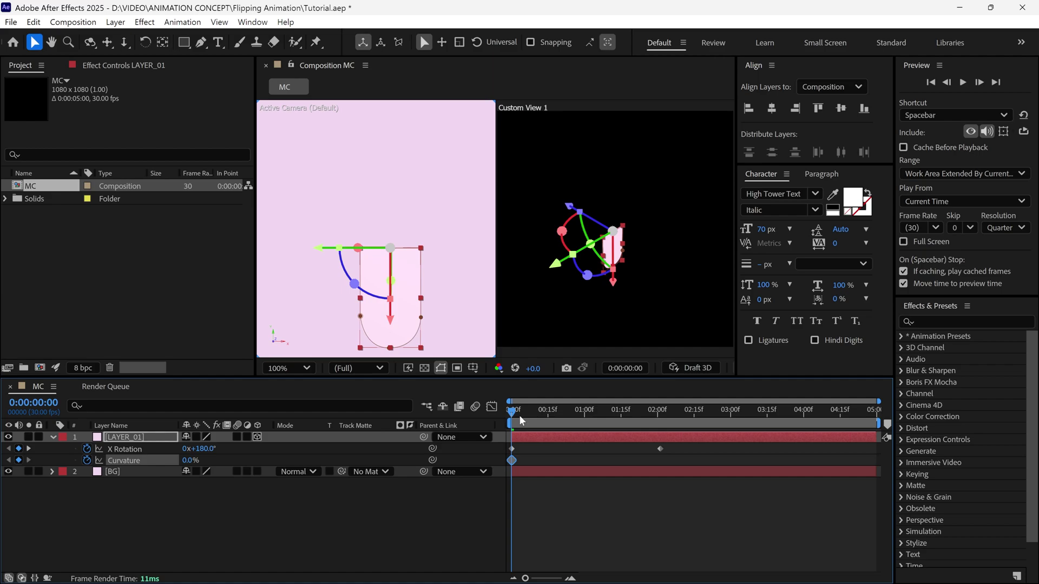
# - Keyframe Curvature at 60% at 1:00 and back to 0% at 2:01
pyautogui.moveTo(512, 414); pyautogui.dragTo(584, 430)
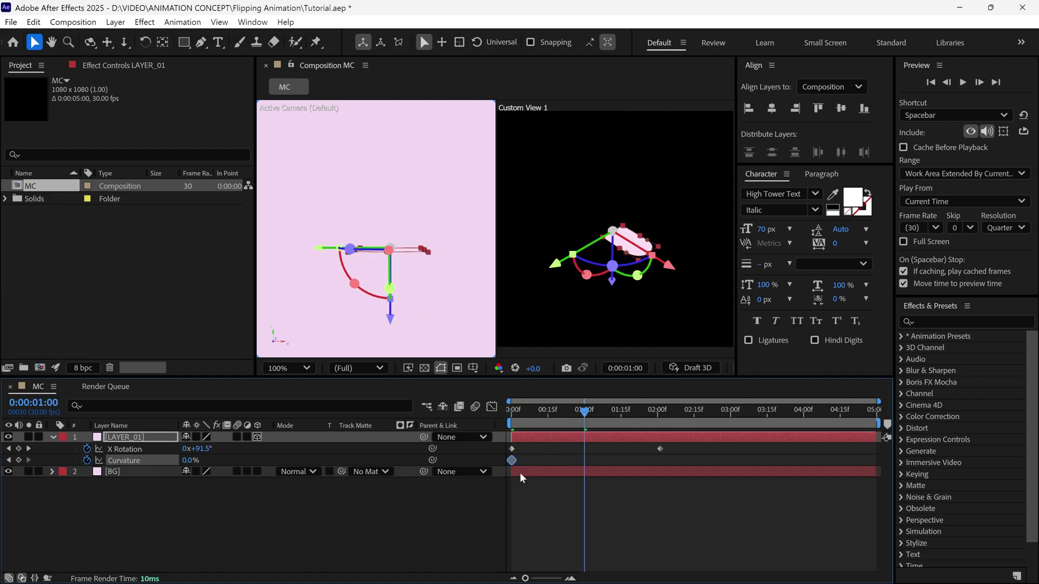
pyautogui.click(191, 461)
pyautogui.write('60')
pyautogui.click(287, 457)
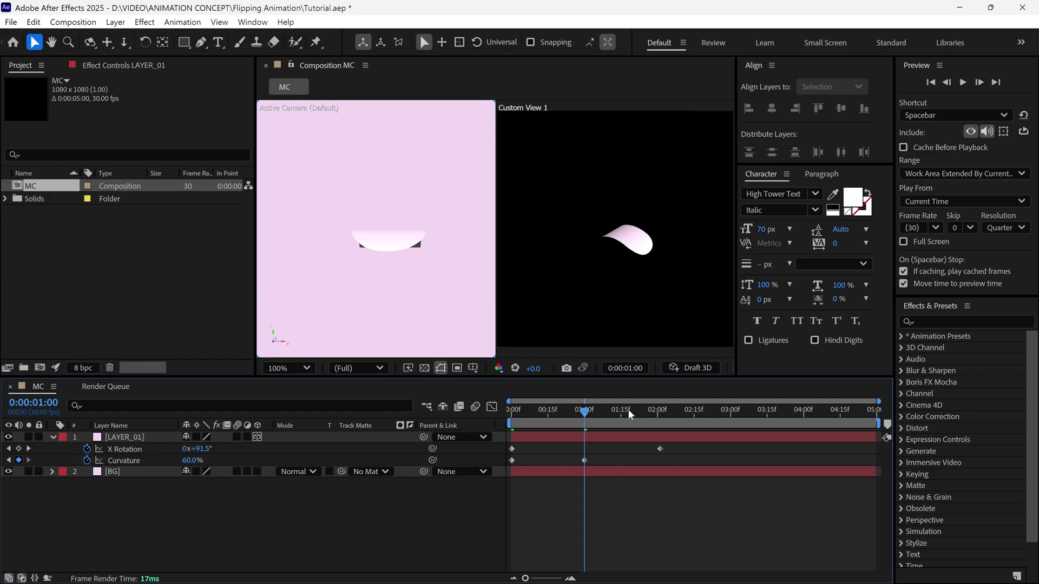
pyautogui.moveTo(589, 416); pyautogui.dragTo(661, 425)
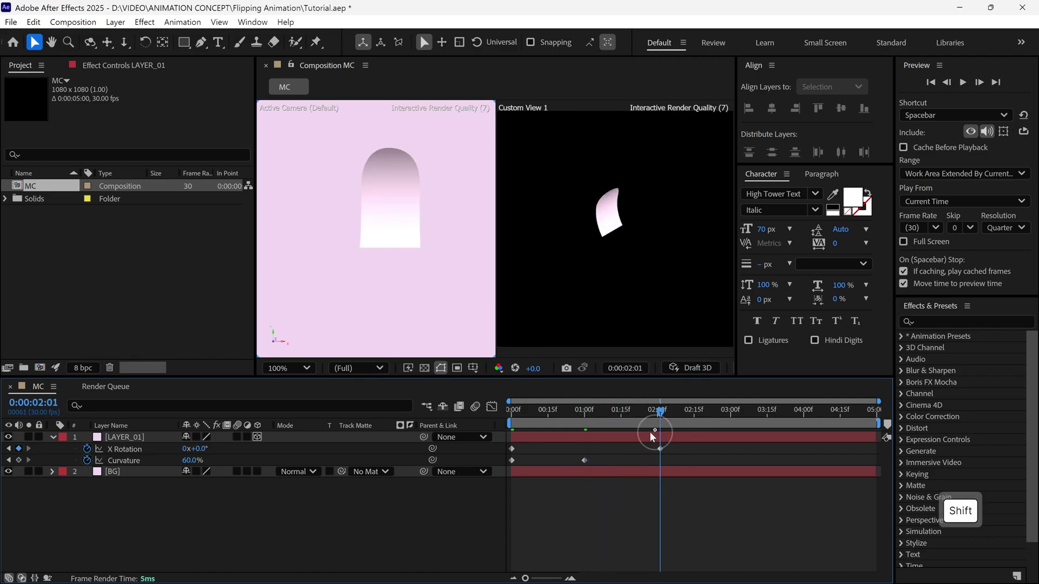
pyautogui.click(192, 461)
pyautogui.write('0')
pyautogui.press('Return')
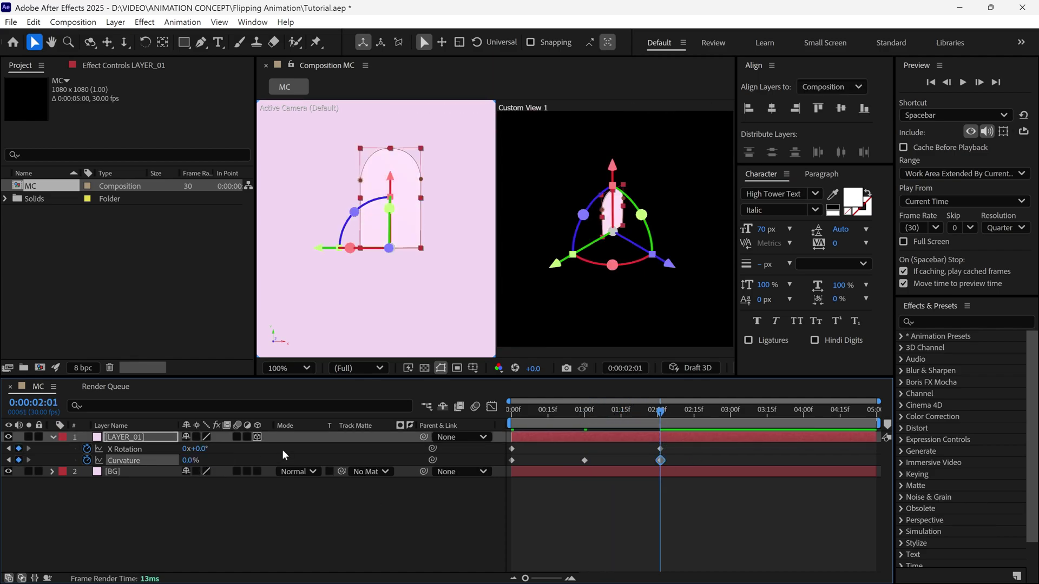
# - Apply Easy Ease to the one-second Curvature keyframe and scrub to check it
pyautogui.click(605, 460)
pyautogui.click(584, 460)
pyautogui.rightClick(585, 462)
pyautogui.moveTo(607, 454)
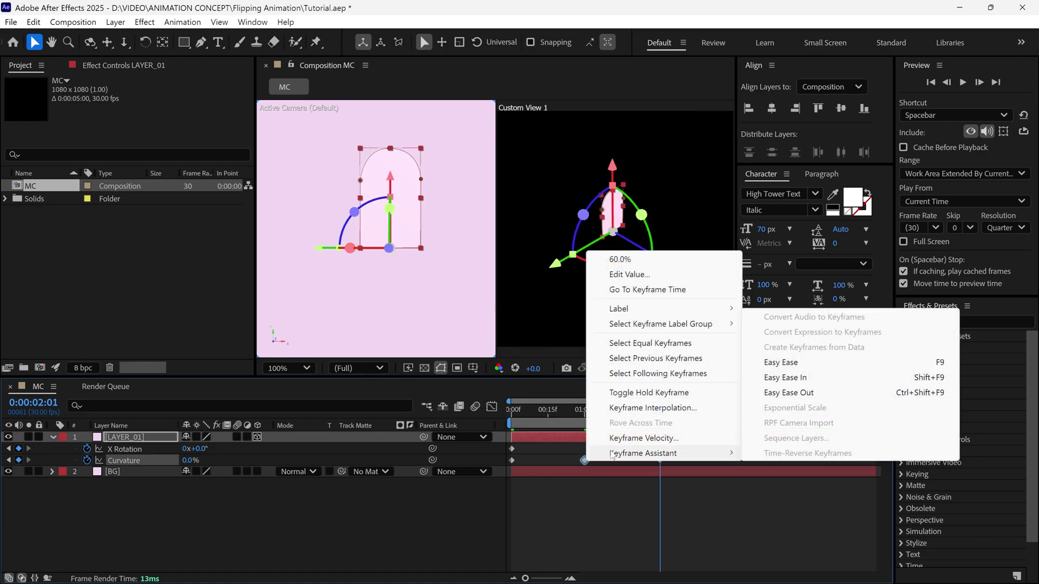
pyautogui.click(791, 362)
pyautogui.moveTo(562, 411)
pyautogui.mouseDown()
pyautogui.moveTo(512, 418)
pyautogui.moveTo(659, 429)
pyautogui.moveTo(566, 431)
pyautogui.mouseUp()
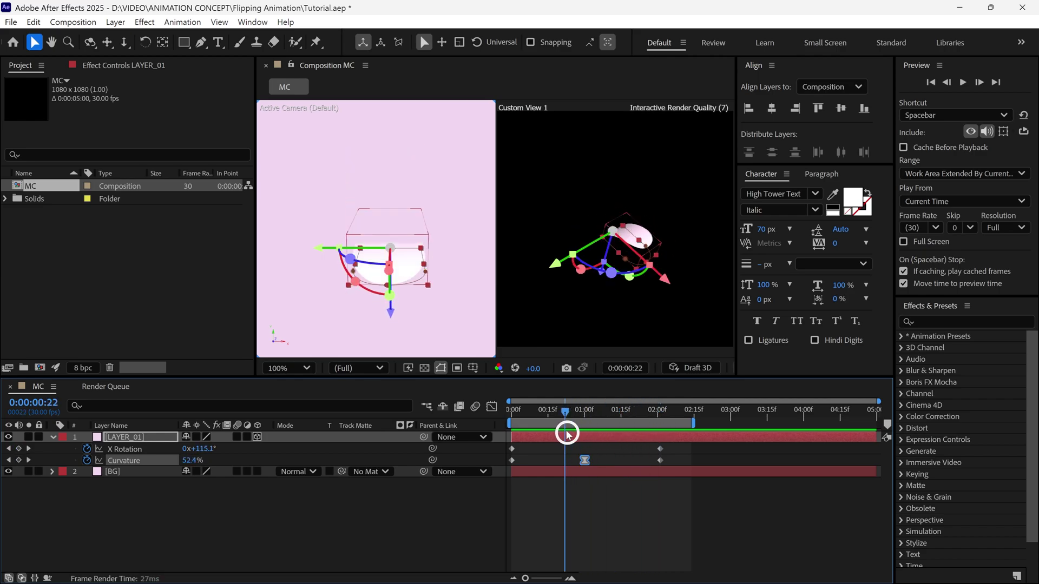
# - Easy-ease the X Rotation keyframes, lengthen their influence in the Graph Editor, and preview
pyautogui.moveTo(681, 443); pyautogui.dragTo(506, 449)
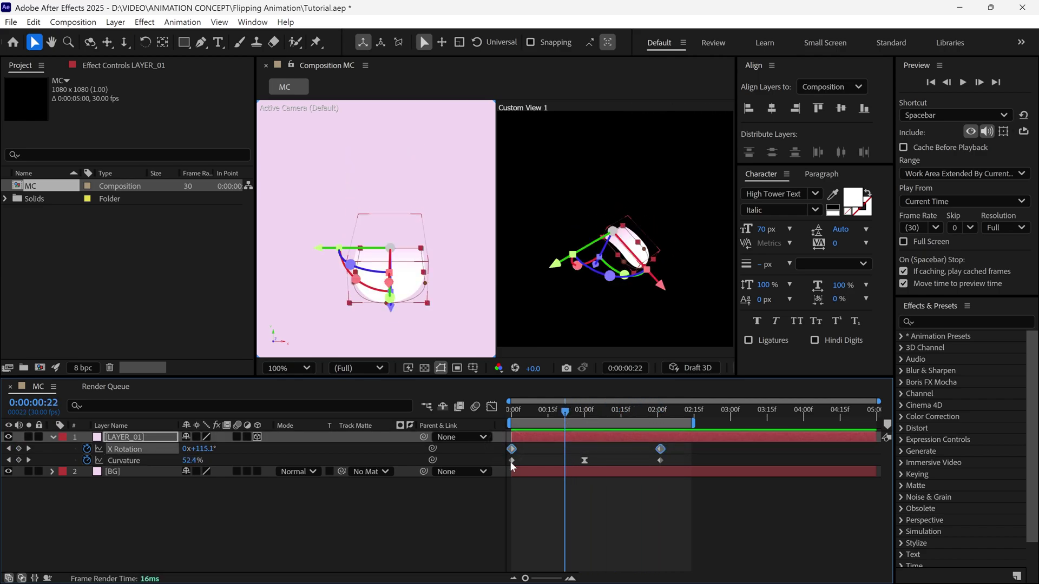
pyautogui.press('F9')
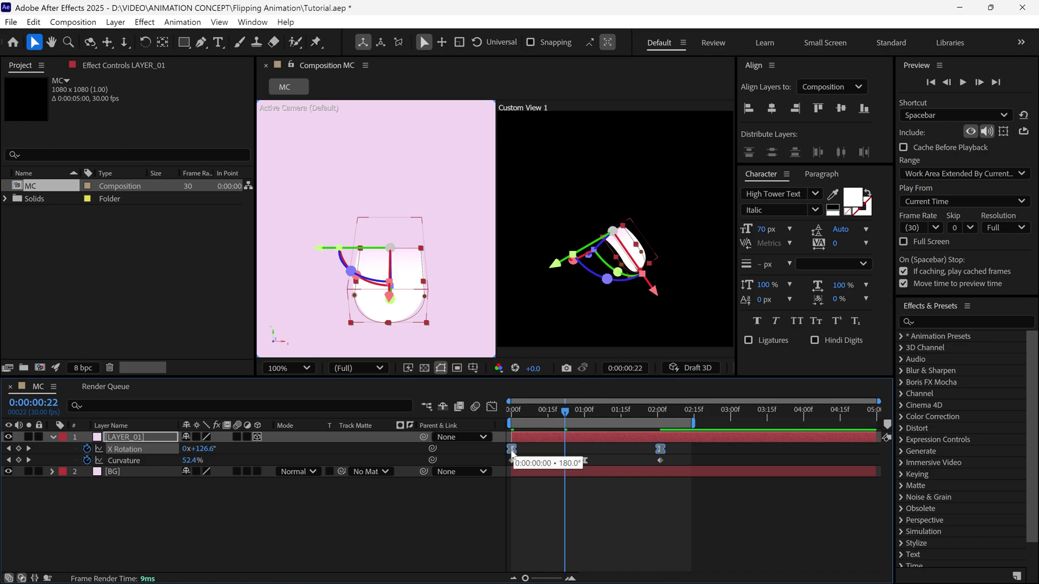
pyautogui.click(492, 407)
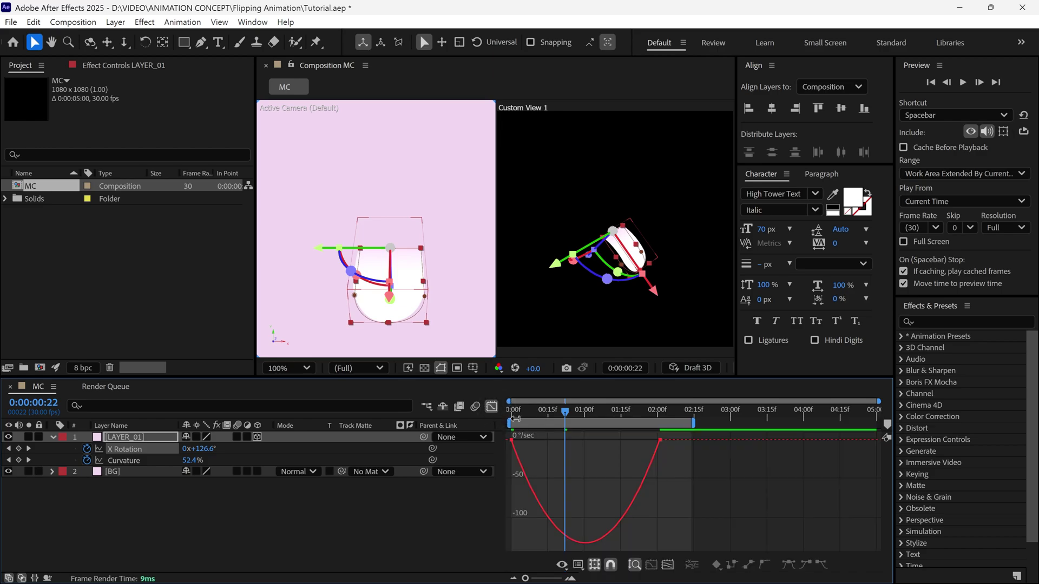
pyautogui.moveTo(526, 444); pyautogui.dragTo(620, 440)
pyautogui.moveTo(564, 411); pyautogui.dragTo(502, 411)
pyautogui.click(491, 406)
pyautogui.press('space')
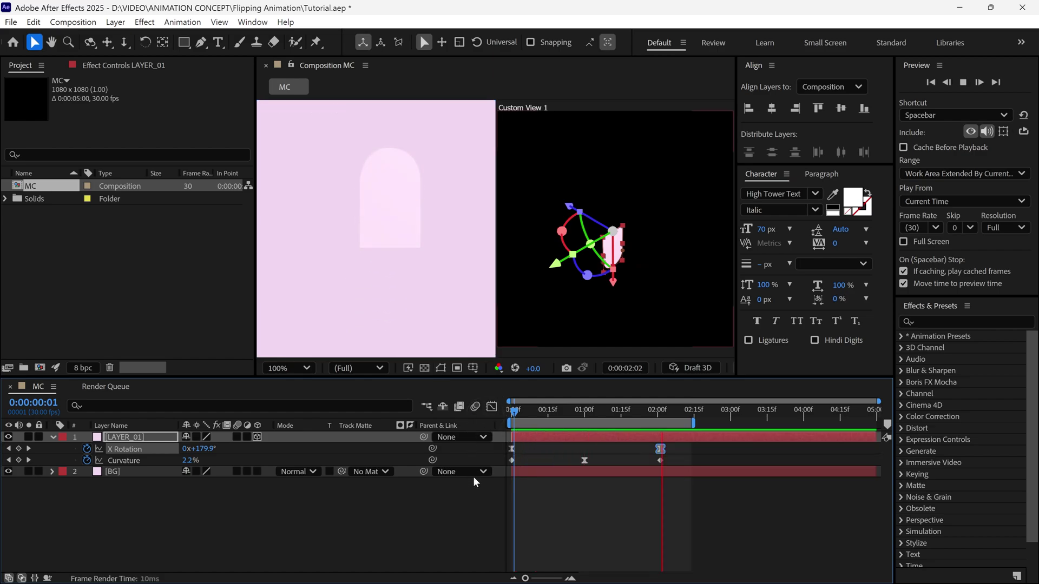
pyautogui.press('space')
# - Collapse the layer properties and switch the viewer to a single view
pyautogui.click(53, 438)
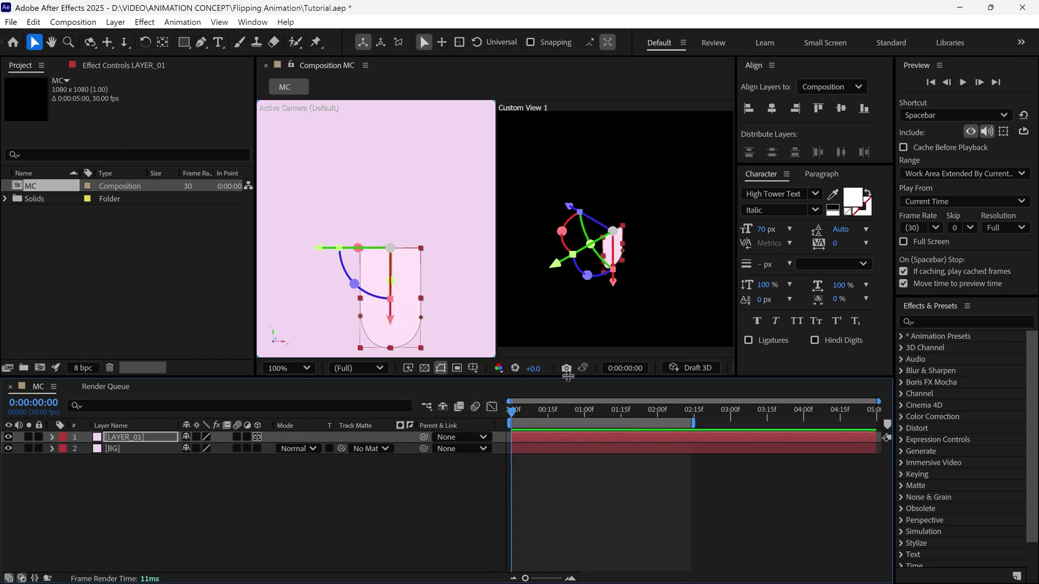
pyautogui.press('`')
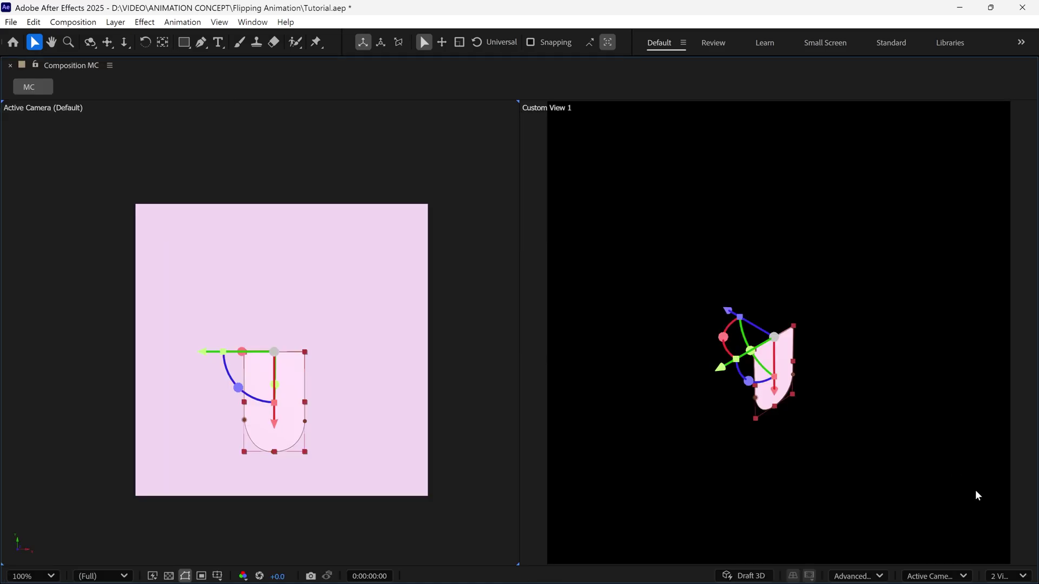
pyautogui.click(1002, 577)
pyautogui.click(966, 499)
pyautogui.press('`')
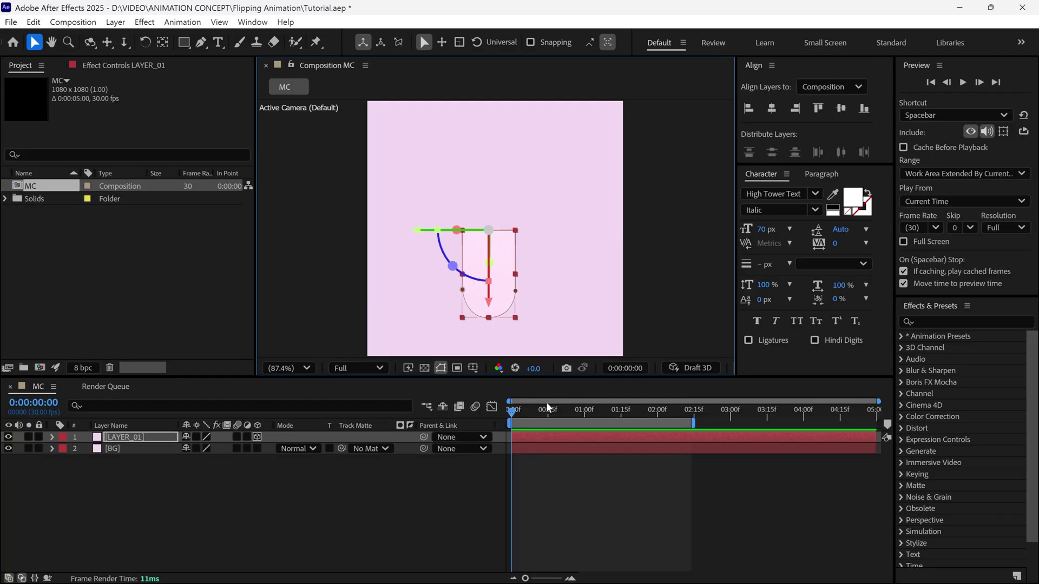
# - Duplicate LAYER_01 and offset the copy to start a few frames later
pyautogui.click(154, 435)
pyautogui.hotkey('ctrl', 'd')
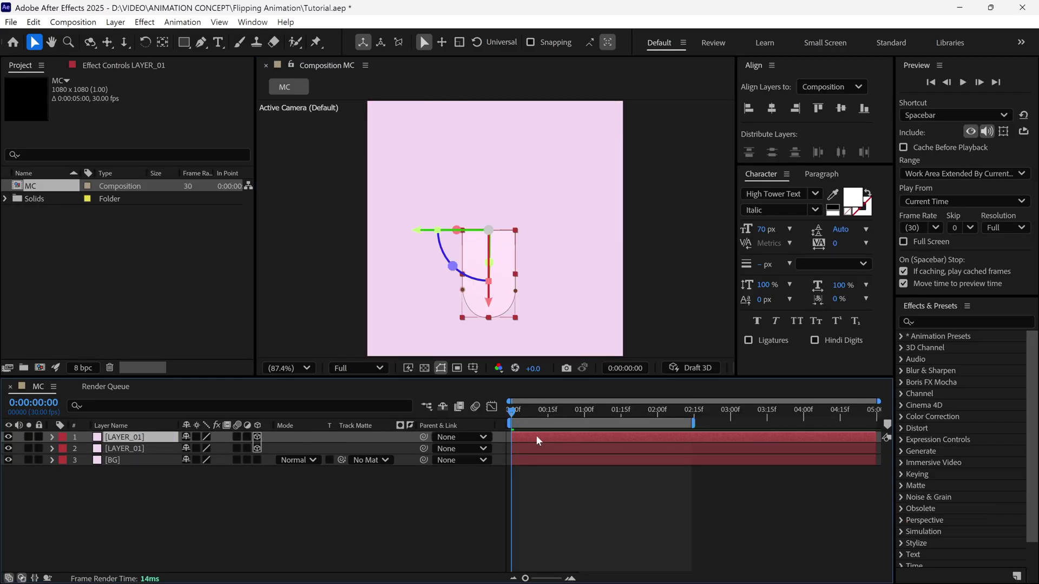
pyautogui.moveTo(536, 435); pyautogui.dragTo(557, 412)
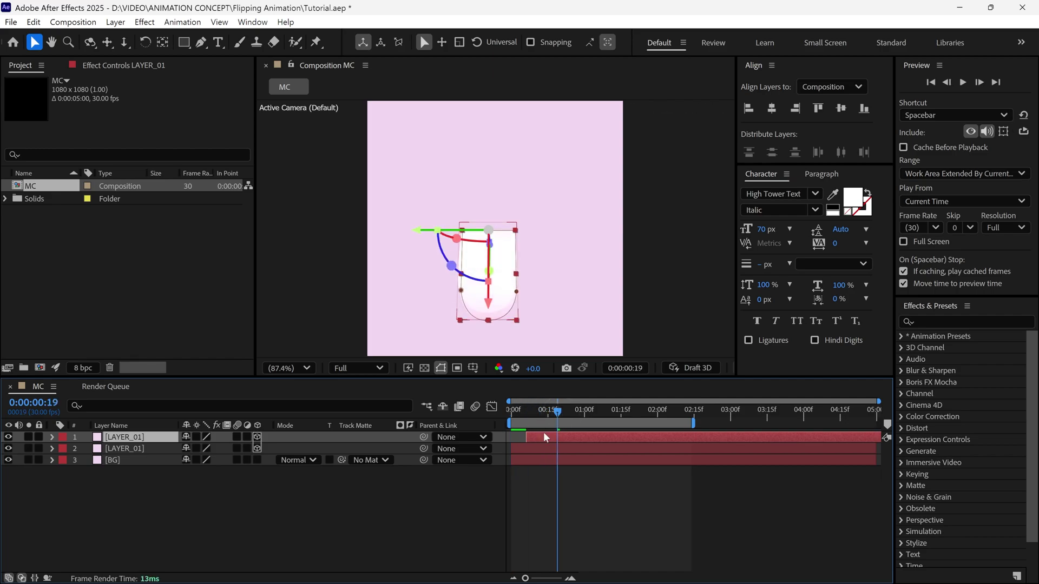
# - Apply a Fill effect to the top copy and set its colour to purple
pyautogui.click(958, 321)
pyautogui.write('f')
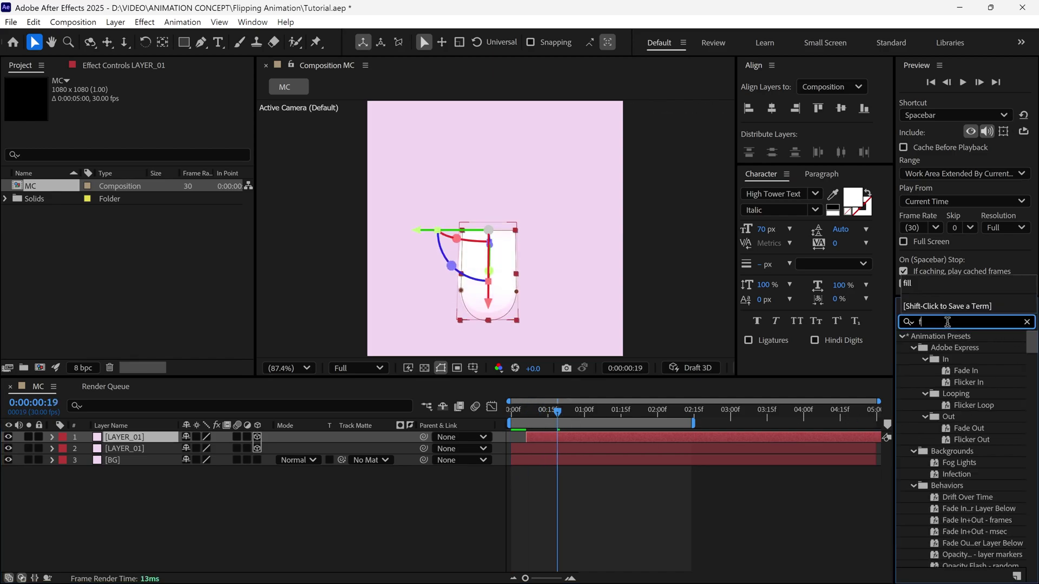
pyautogui.write('ill')
pyautogui.moveTo(963, 420); pyautogui.dragTo(835, 436)
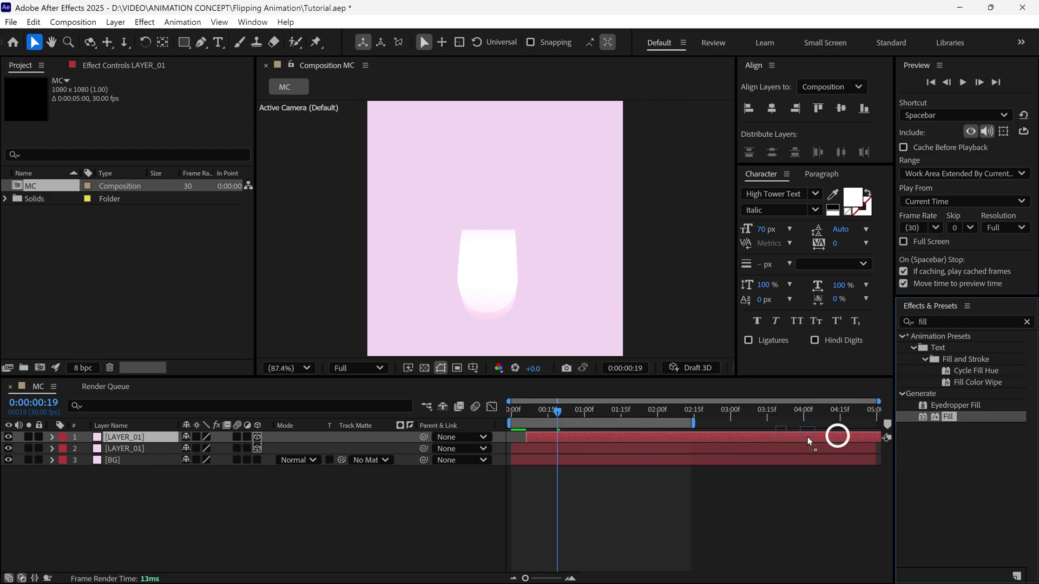
pyautogui.moveTo(592, 441); pyautogui.dragTo(592, 416)
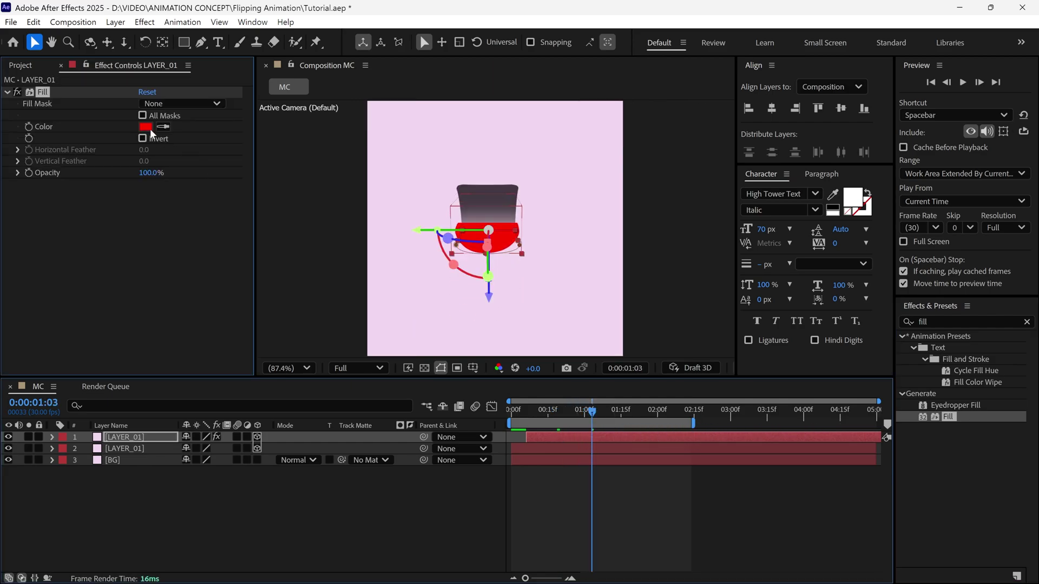
pyautogui.click(145, 127)
pyautogui.moveTo(552, 225); pyautogui.dragTo(552, 260)
pyautogui.moveTo(487, 190); pyautogui.dragTo(764, 177)
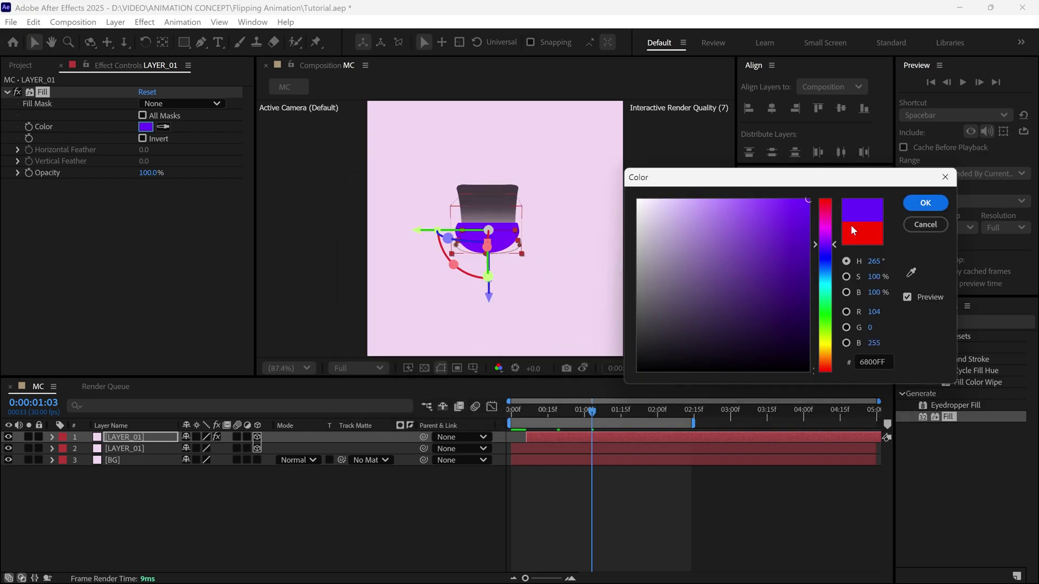
pyautogui.click(802, 223)
pyautogui.click(925, 203)
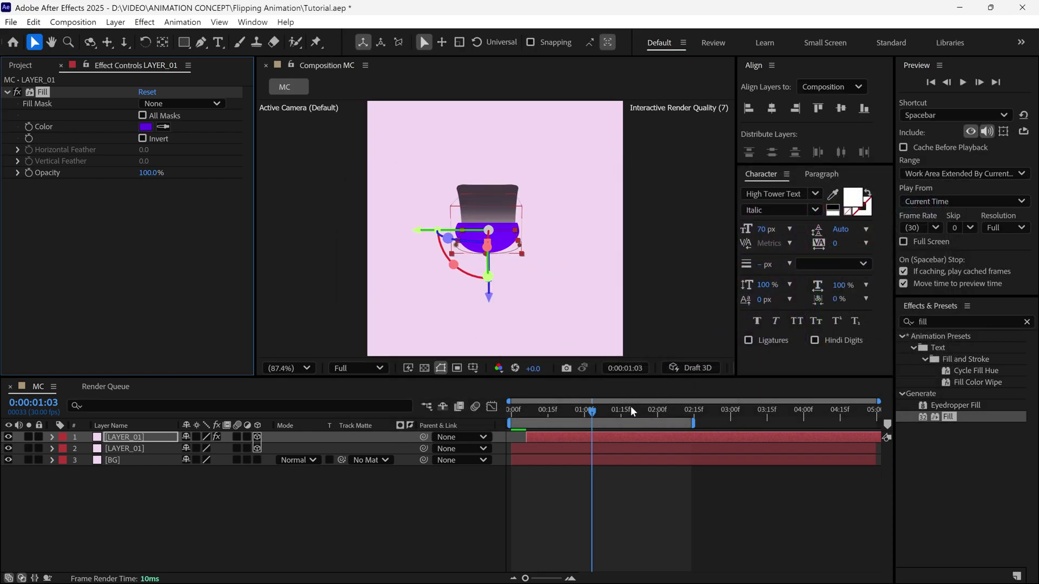
pyautogui.moveTo(592, 414); pyautogui.dragTo(577, 458)
# - Make two more copies of the page layer and delay the starts of the top and third pages
pyautogui.hotkey('ctrl', 'd')
pyautogui.hotkey('ctrl', 'd')
pyautogui.hotkey('ctrl', 'd')
pyautogui.hotkey('ctrl', 'd')
pyautogui.click(563, 458)
pyautogui.moveTo(543, 413); pyautogui.dragTo(648, 437)
pyautogui.click(649, 437)
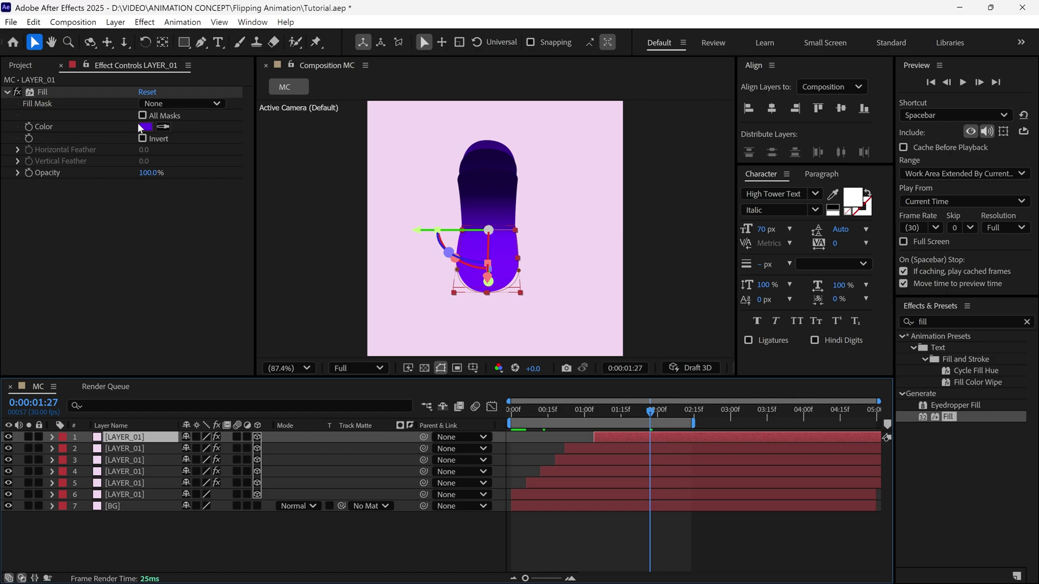
# - Remove the purple Fill effect from the top page layer
pyautogui.click(96, 91)
pyautogui.press('Delete')
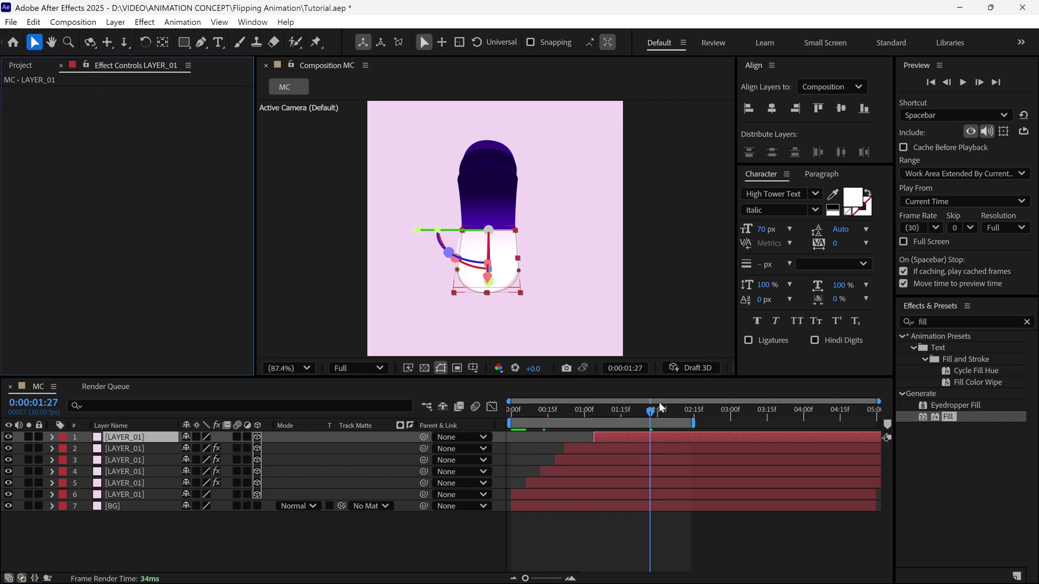
pyautogui.moveTo(660, 407); pyautogui.dragTo(743, 421)
# - Set the top page's Position Z to -10
pyautogui.press('u')
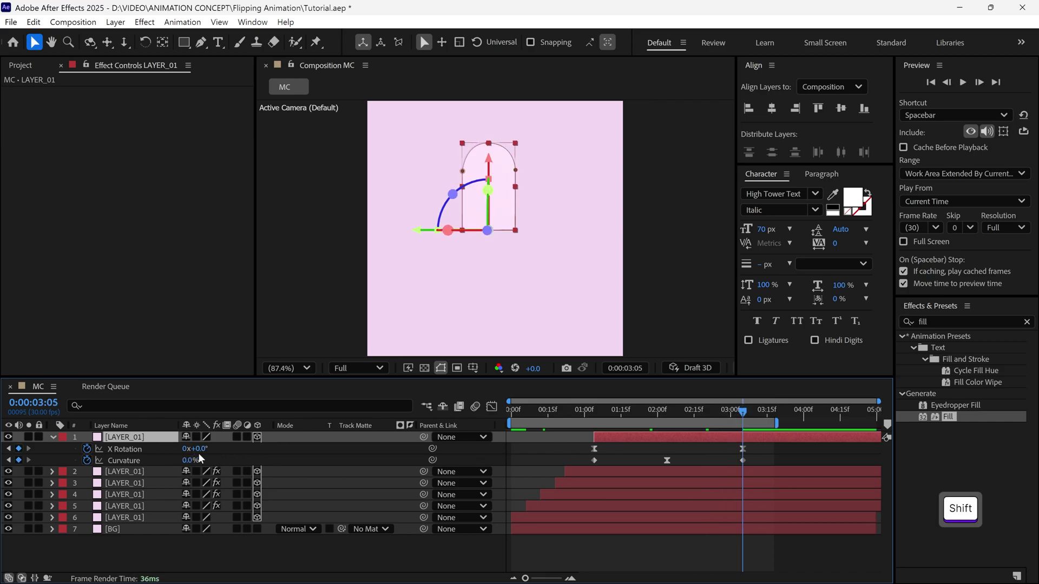
pyautogui.press('p')
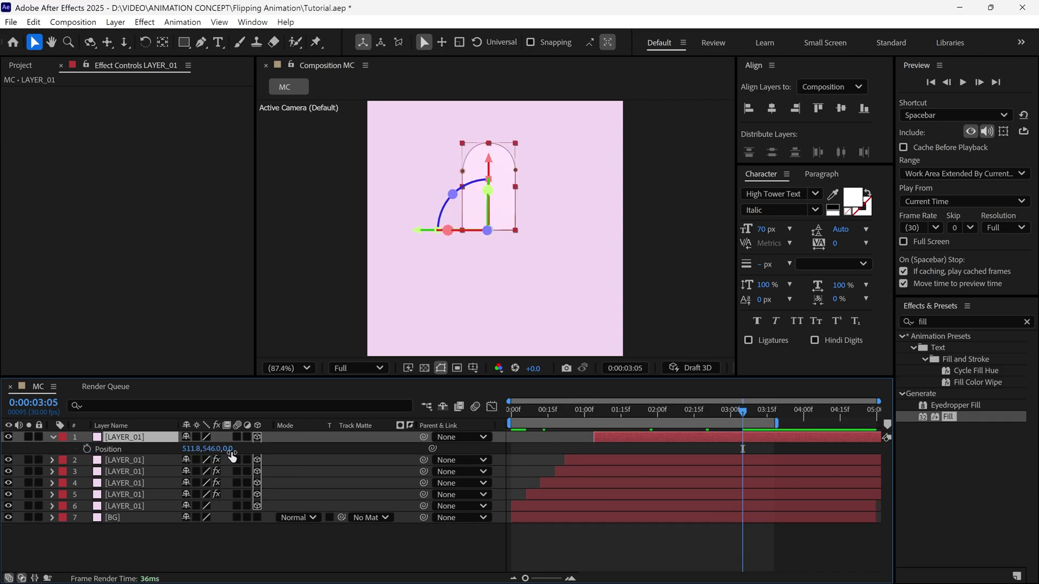
pyautogui.click(228, 450)
pyautogui.write('-1')
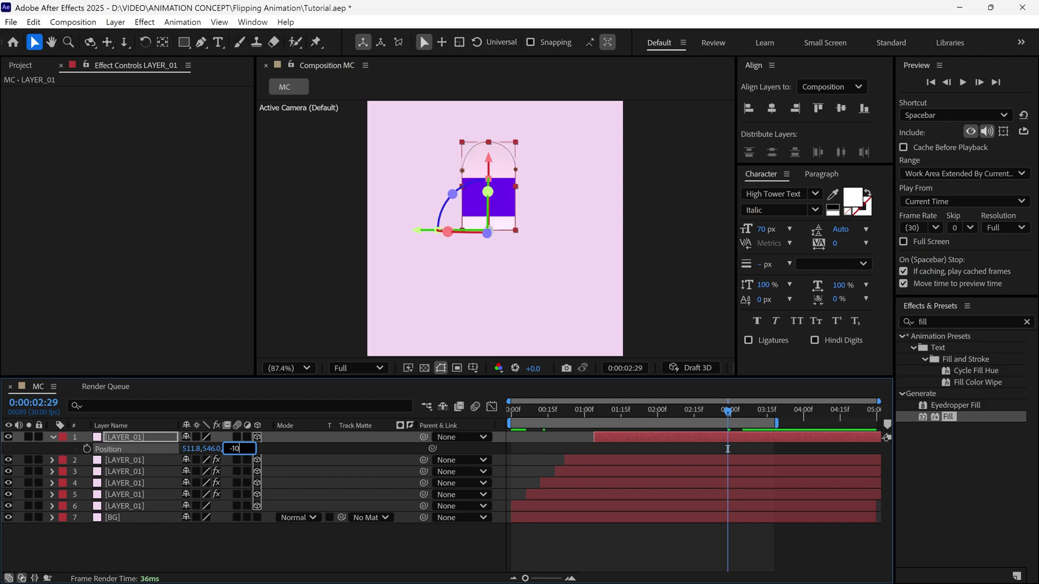
pyautogui.write('0')
pyautogui.press('Return')
# - Preview the page-flip animation from the start
pyautogui.moveTo(741, 414); pyautogui.dragTo(494, 466)
pyautogui.press('space')
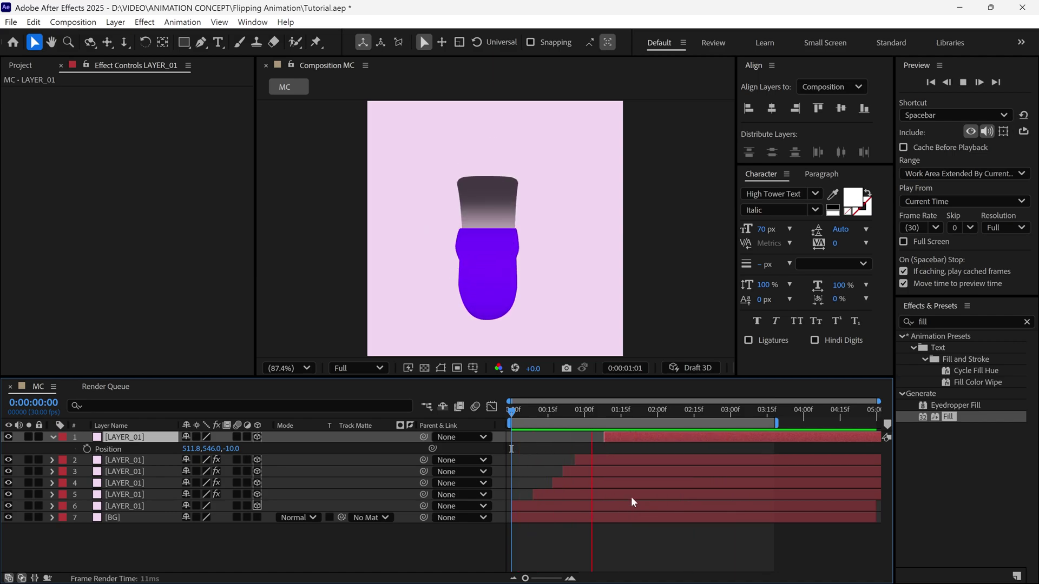
pyautogui.click(125, 471)
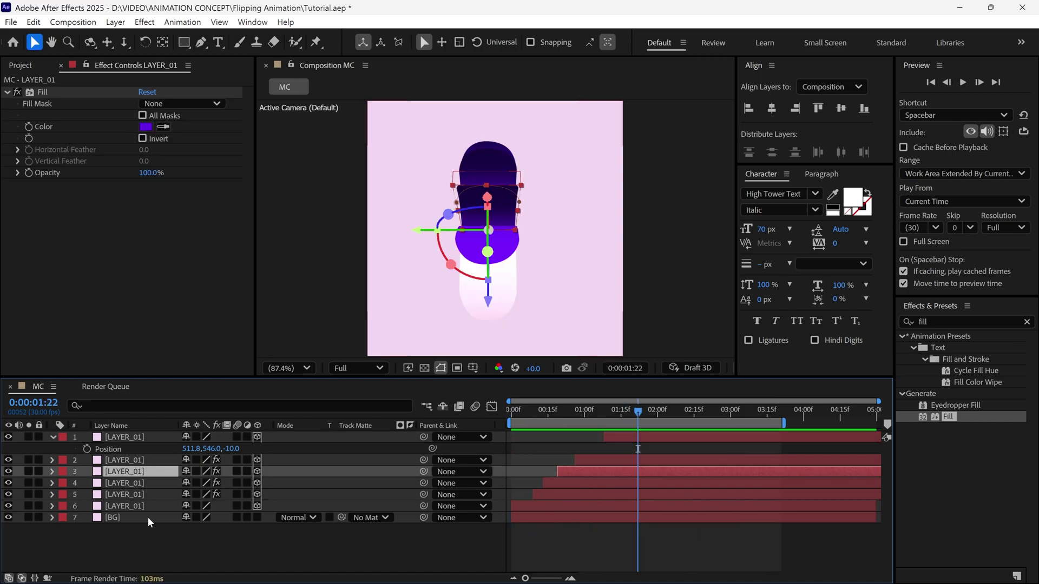
# - Make the BG layer 3D
pyautogui.click(51, 437)
pyautogui.click(112, 506)
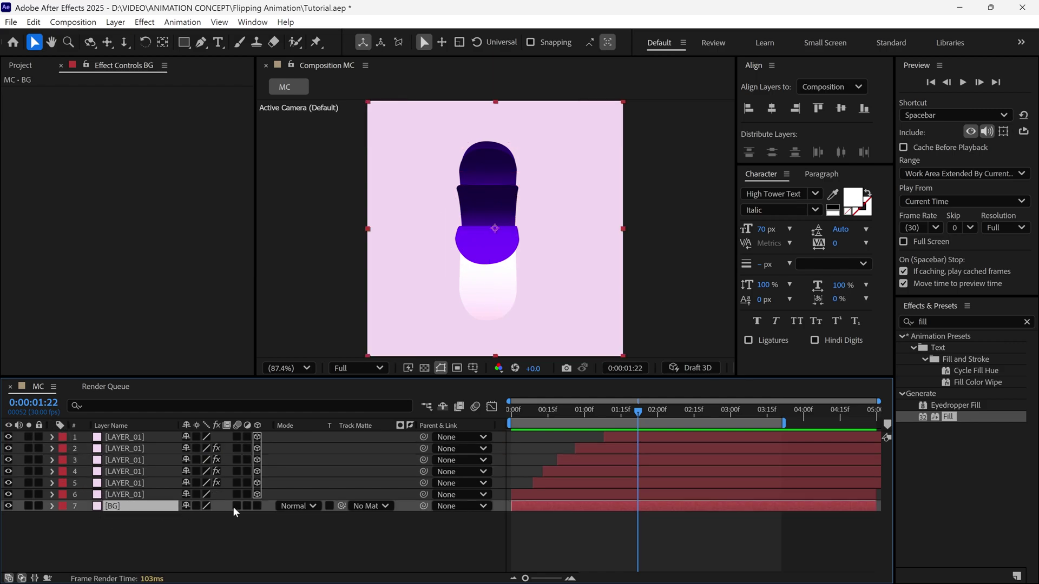
pyautogui.click(258, 506)
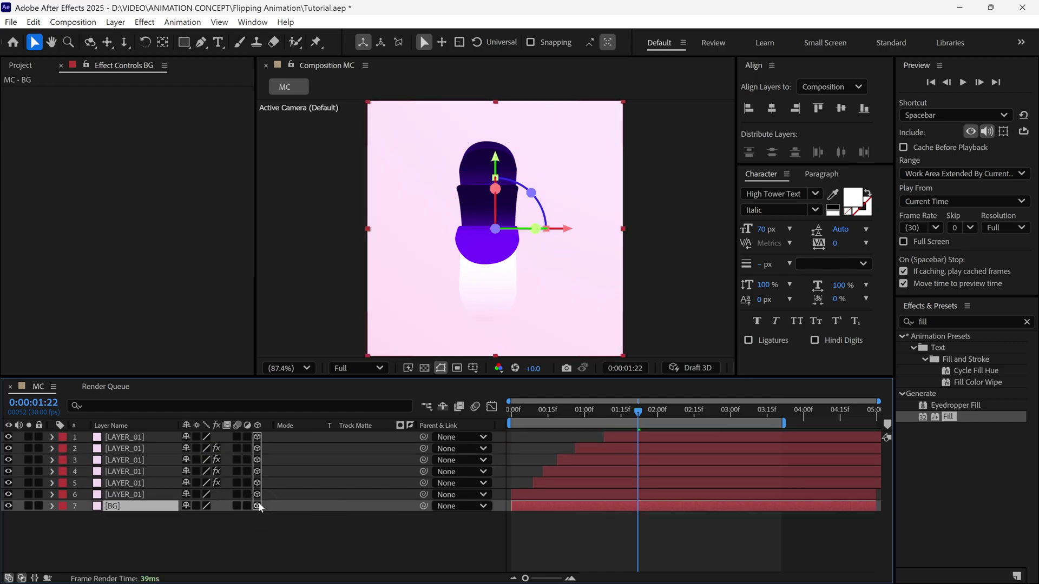
# - Add an environment light that casts shadows at 500% shadow darkness
pyautogui.click(199, 521)
pyautogui.rightClick(198, 521)
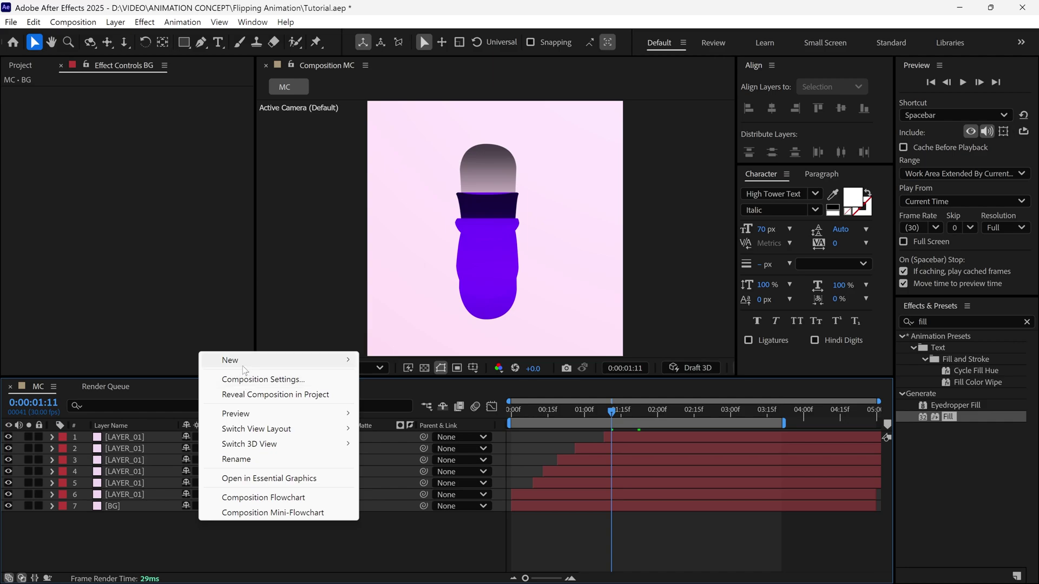
pyautogui.moveTo(245, 370)
pyautogui.click(390, 410)
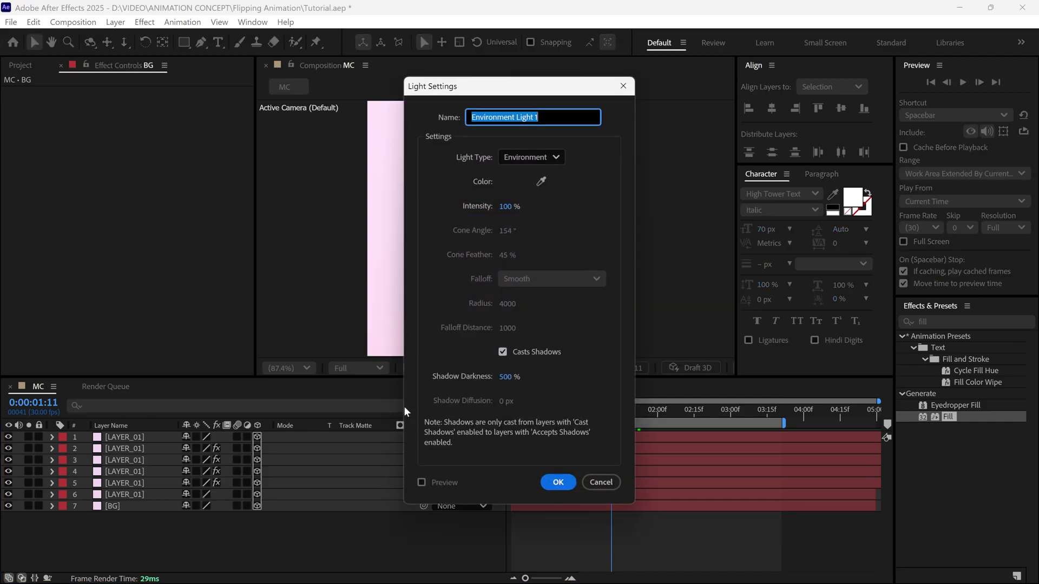
pyautogui.moveTo(492, 101); pyautogui.dragTo(700, 100)
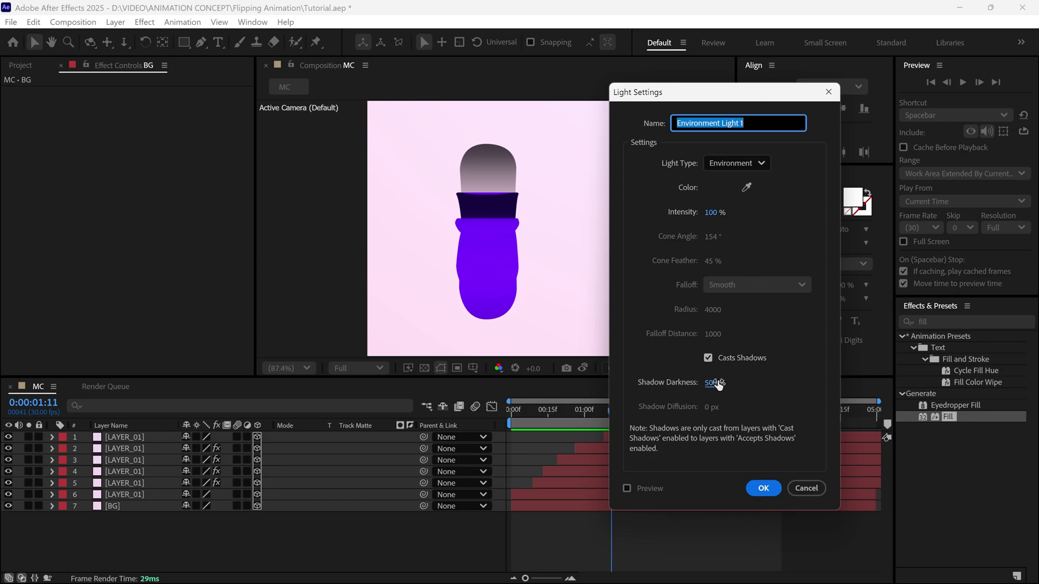
pyautogui.click(708, 359)
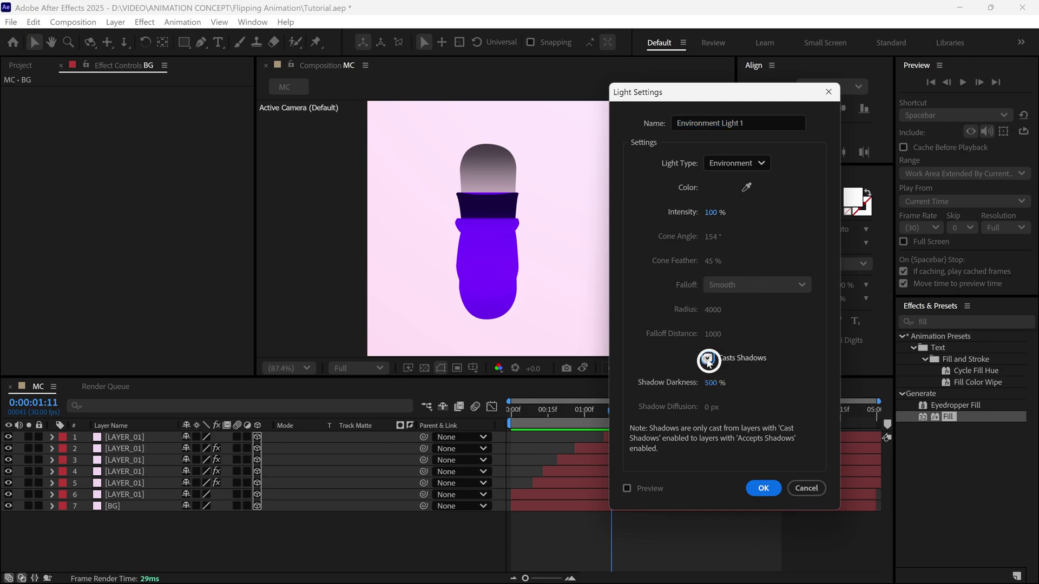
pyautogui.click(763, 489)
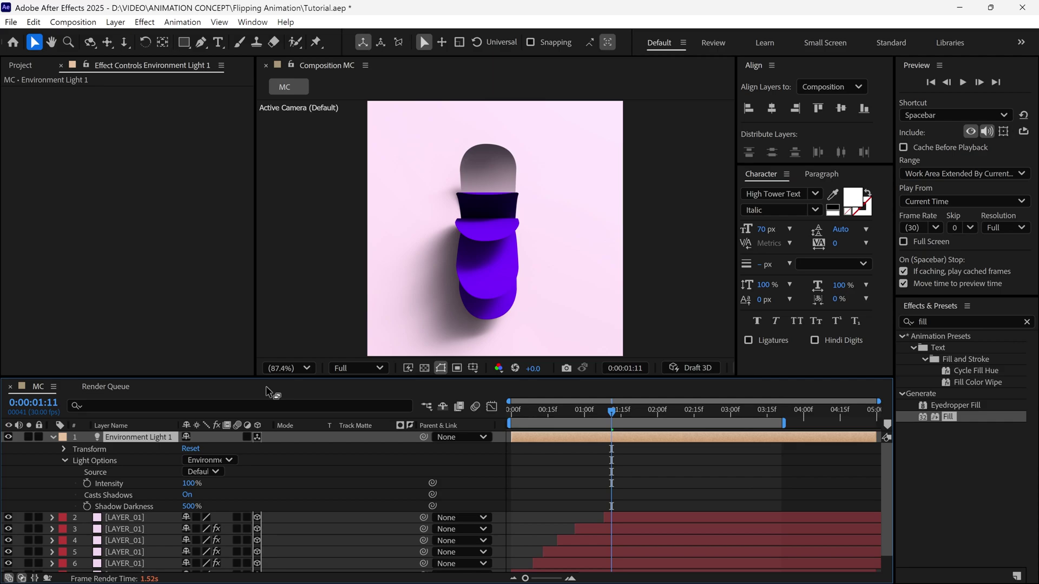
# - Angle the environment light to X -5° and Y 83° for long diagonal shadows
pyautogui.press('space')
pyautogui.click(64, 448)
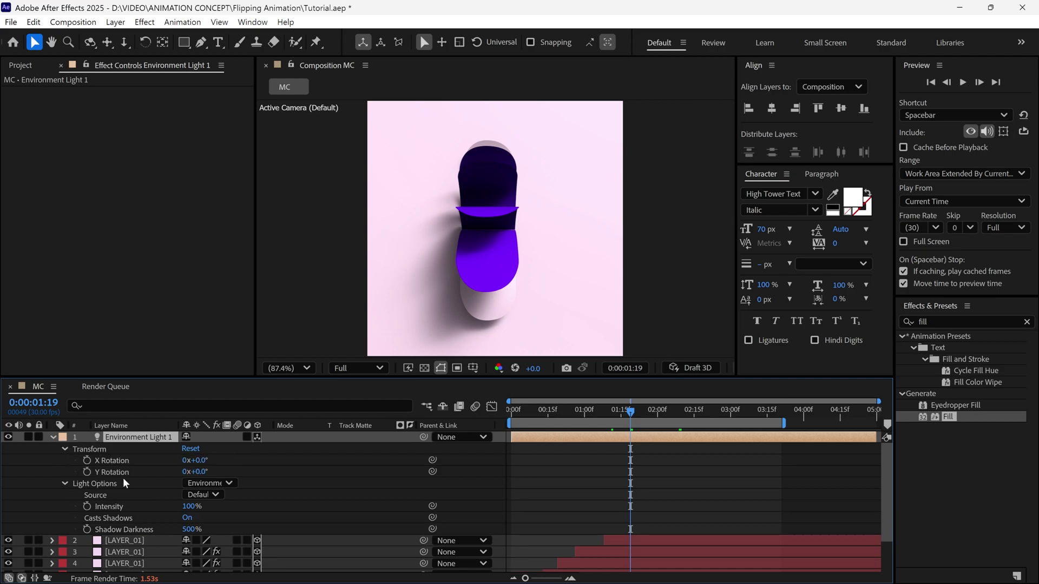
pyautogui.moveTo(202, 464); pyautogui.dragTo(333, 447)
# - Lower preview resolution to Quarter and check the shadows at a later frame
pyautogui.click(357, 368)
pyautogui.click(359, 457)
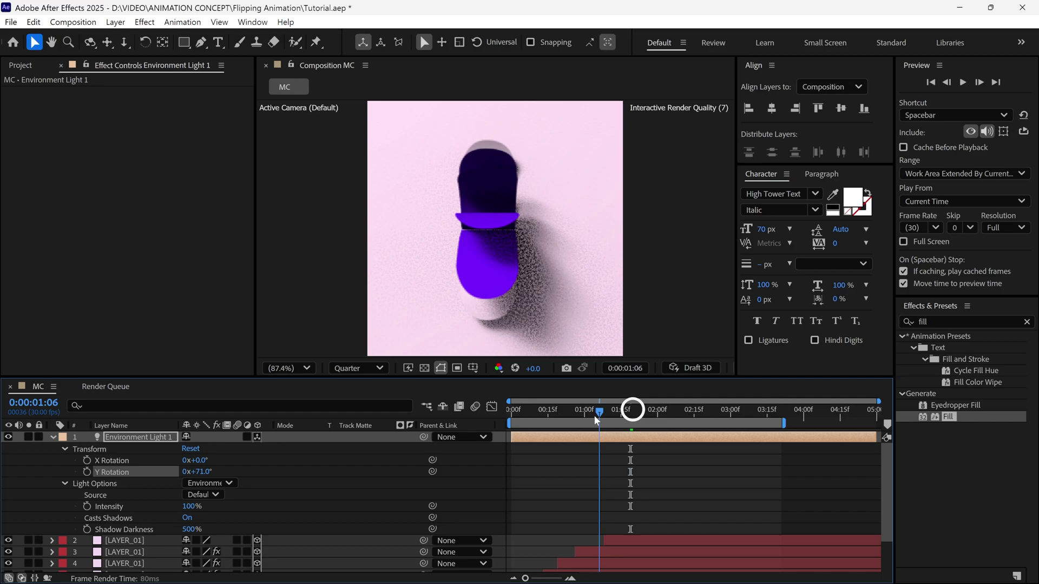
pyautogui.moveTo(631, 410); pyautogui.dragTo(645, 411)
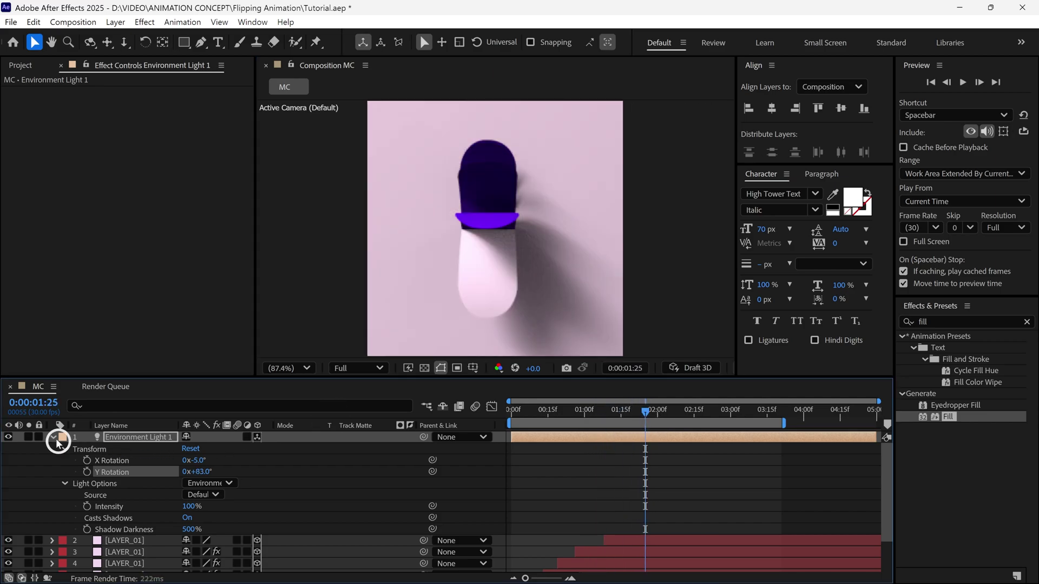
# - Preview the shadowed page flip from the start and scrub through to inspect the shadows
pyautogui.click(53, 438)
pyautogui.press('Home')
pyautogui.press('space')
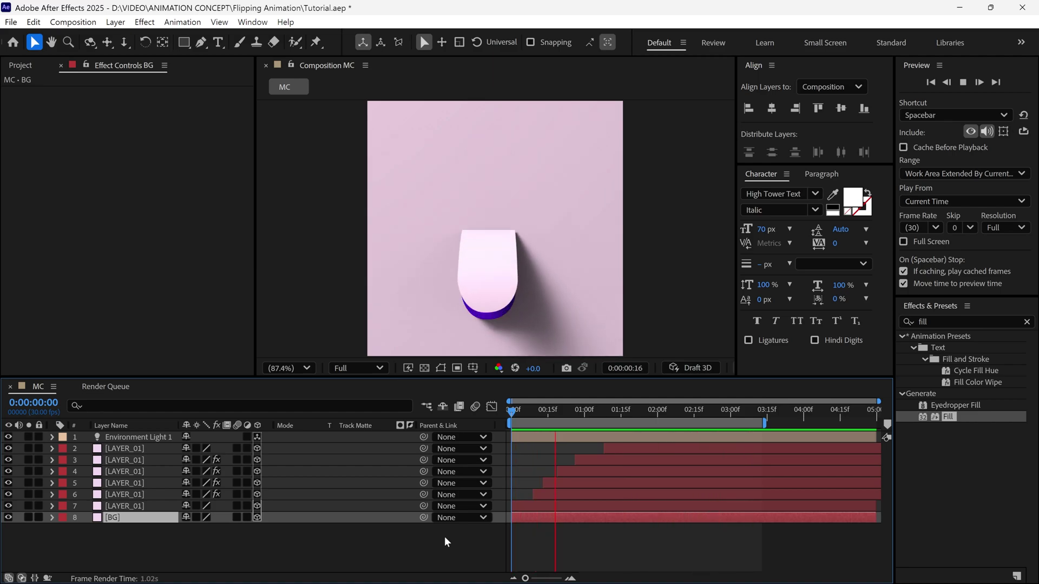
pyautogui.press('space')
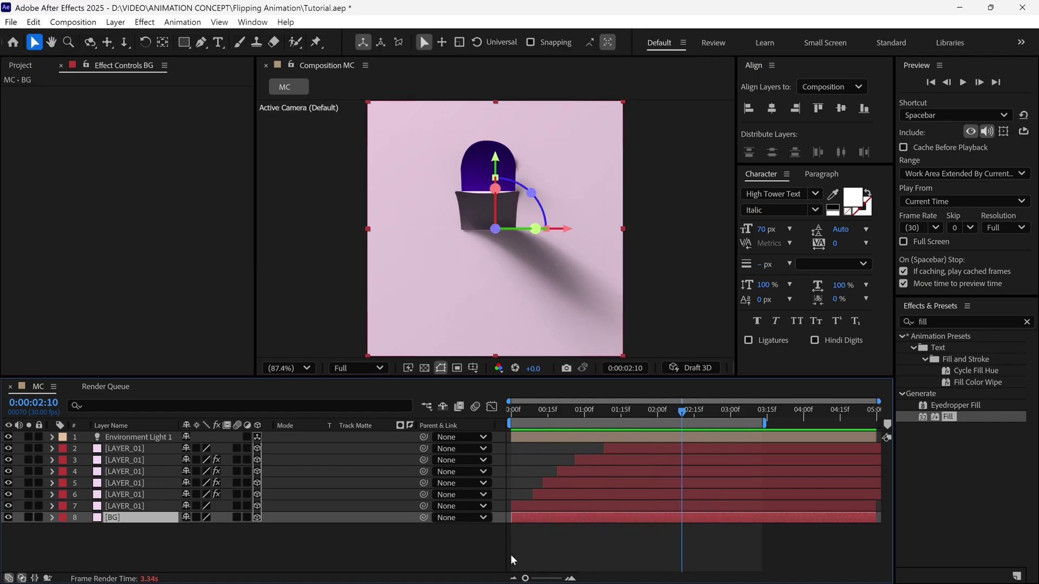
pyautogui.moveTo(654, 397); pyautogui.dragTo(619, 412)
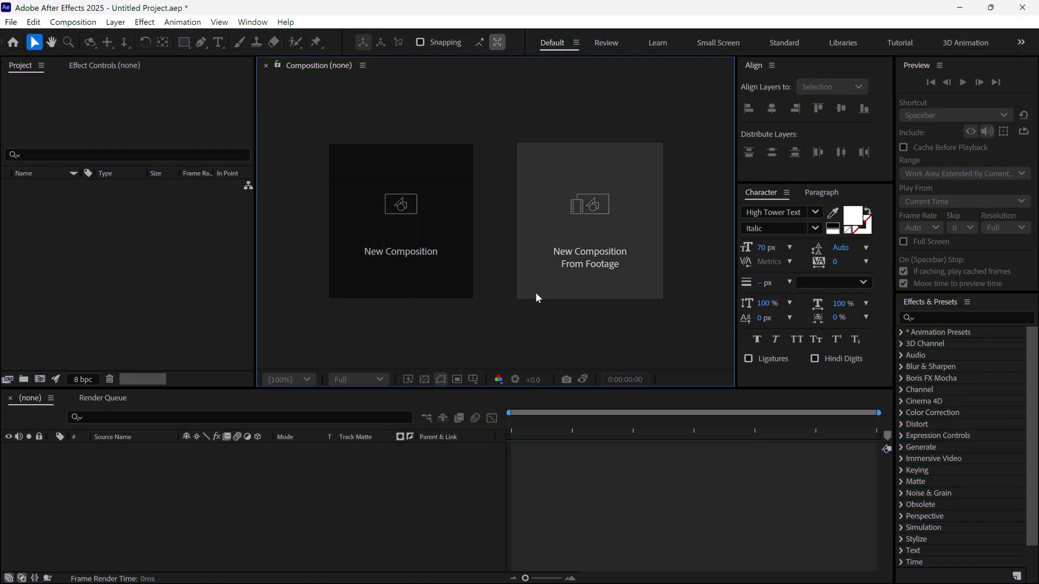
# - Create a 1080×1080 composition named MC
pyautogui.click(424, 292)
pyautogui.write('MC')
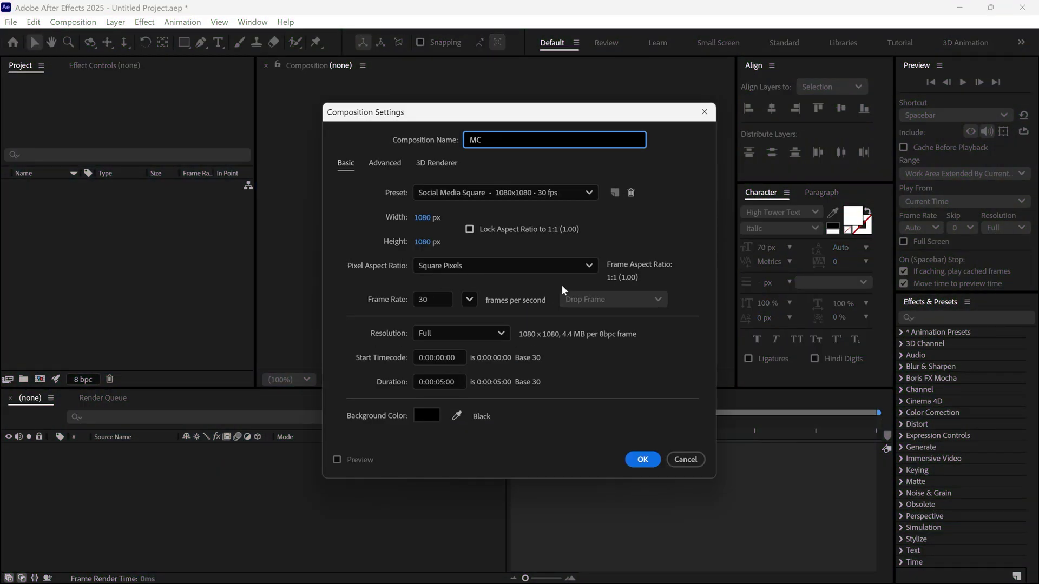
pyautogui.press('Return')
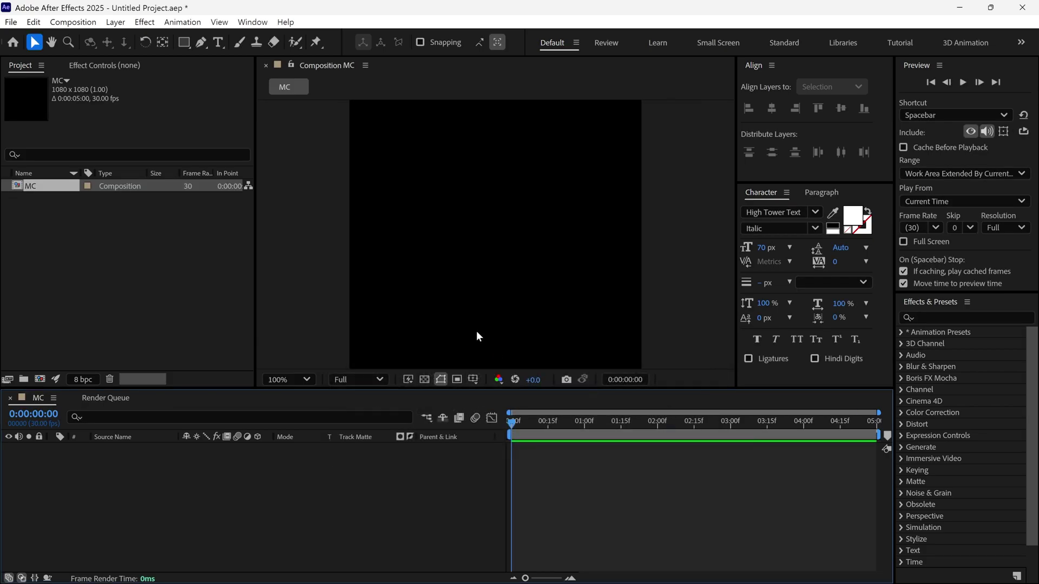
# - Import the page images 1.png through 10.png
pyautogui.doubleClick(186, 287)
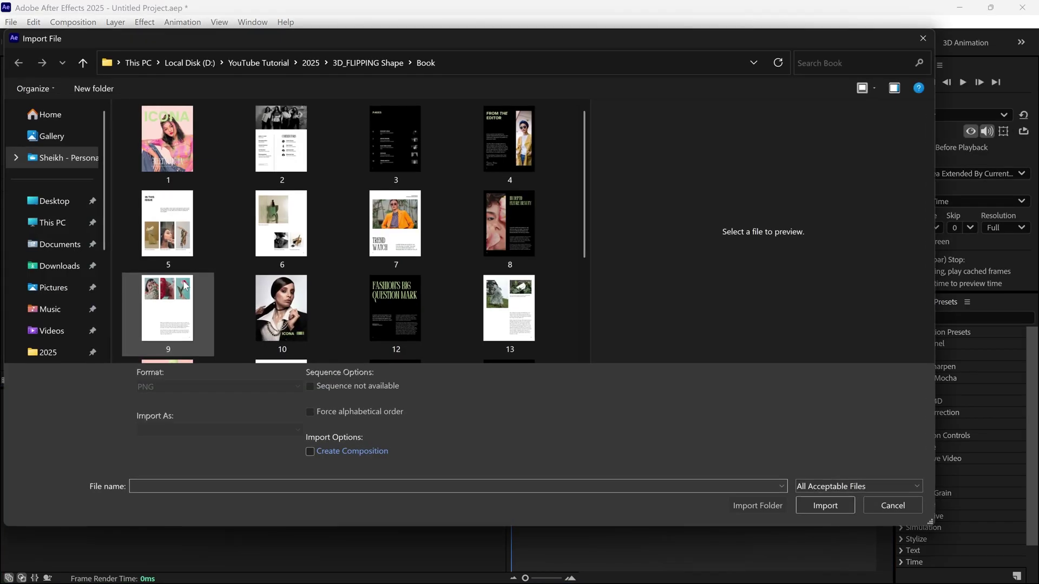
pyautogui.click(174, 157)
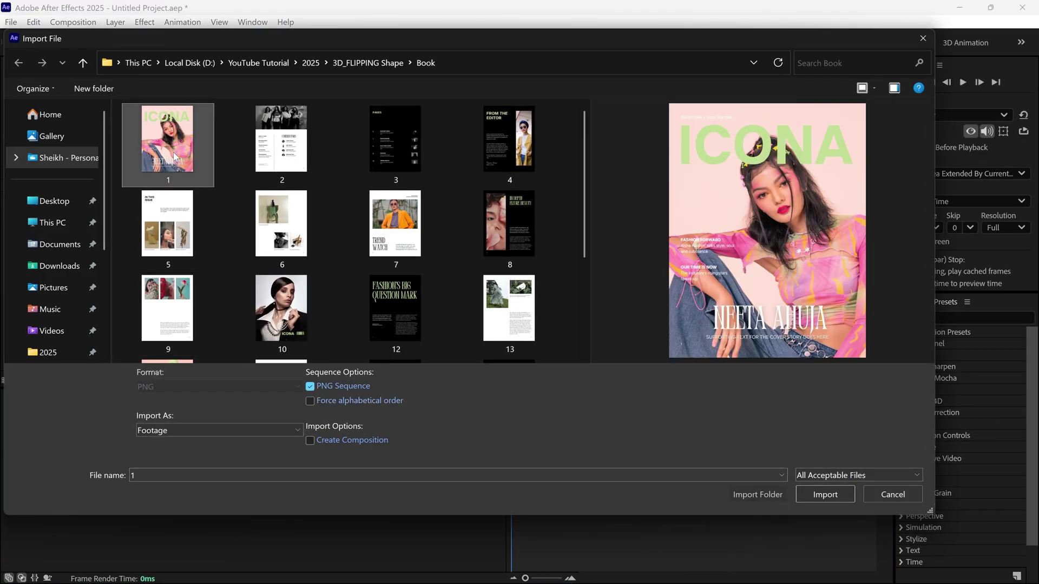
pyautogui.keyDown('shift'); pyautogui.click(298, 320); pyautogui.keyUp('shift')
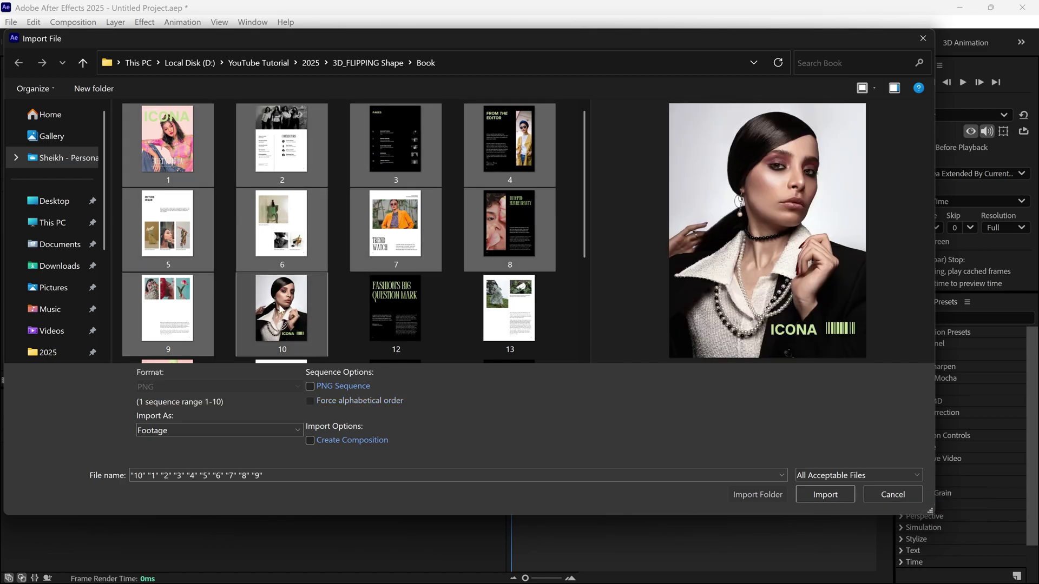
pyautogui.click(809, 495)
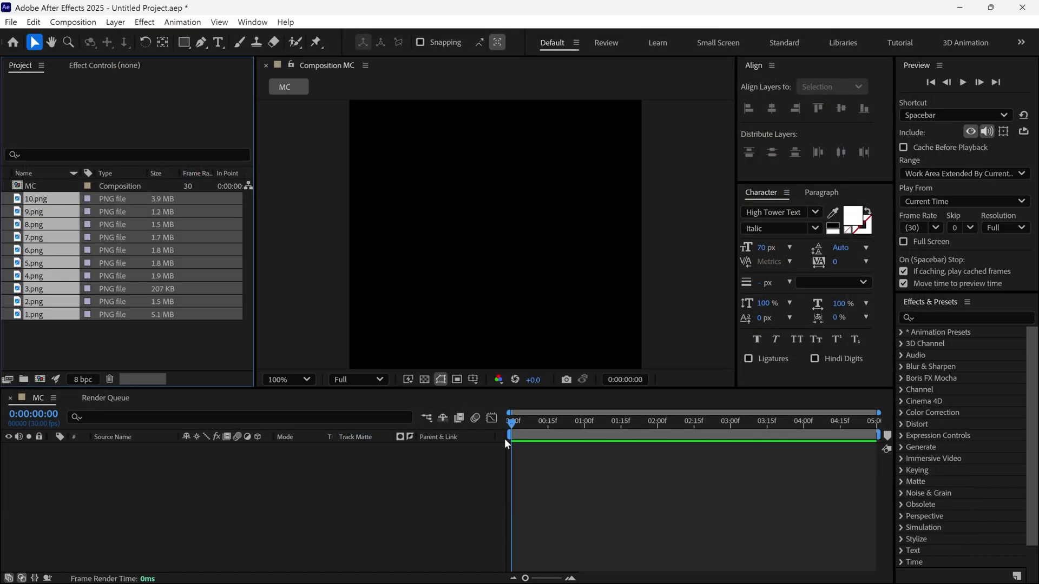
# - Add 1.png to MC as a layer and scale it to 24%
pyautogui.click(71, 340)
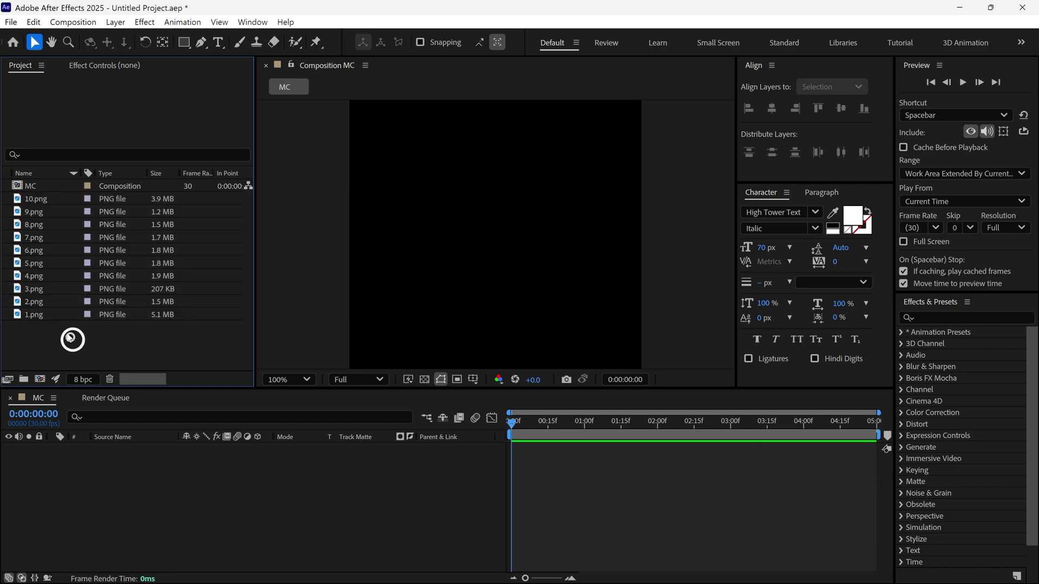
pyautogui.moveTo(49, 319); pyautogui.dragTo(100, 463)
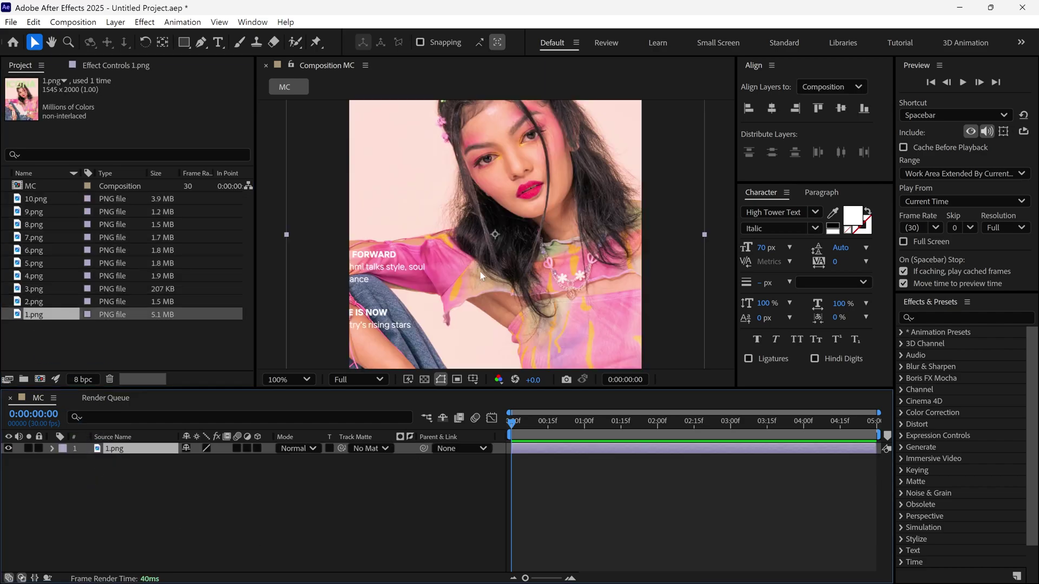
pyautogui.press('s')
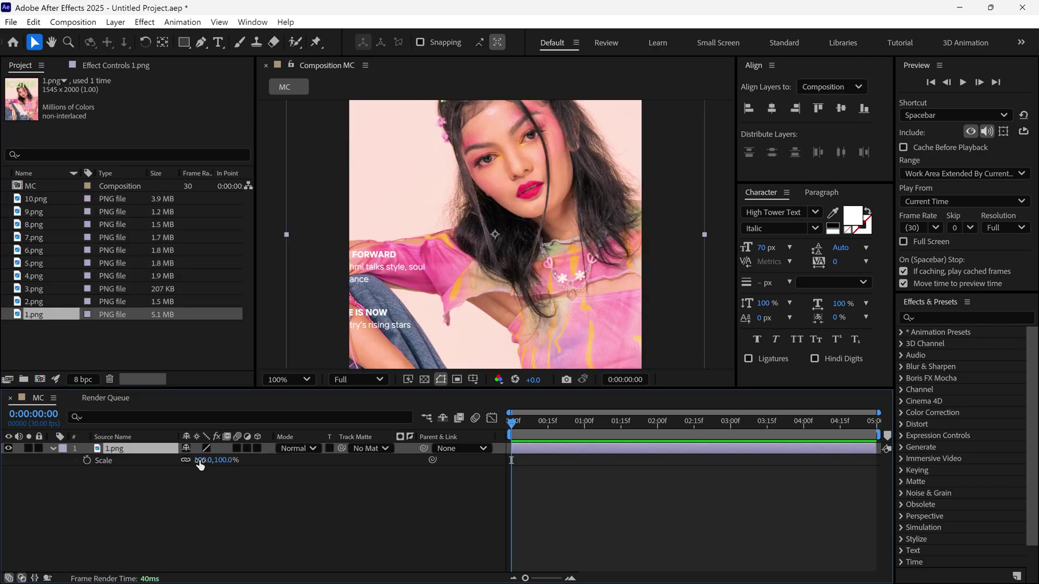
pyautogui.moveTo(201, 465); pyautogui.dragTo(162, 481)
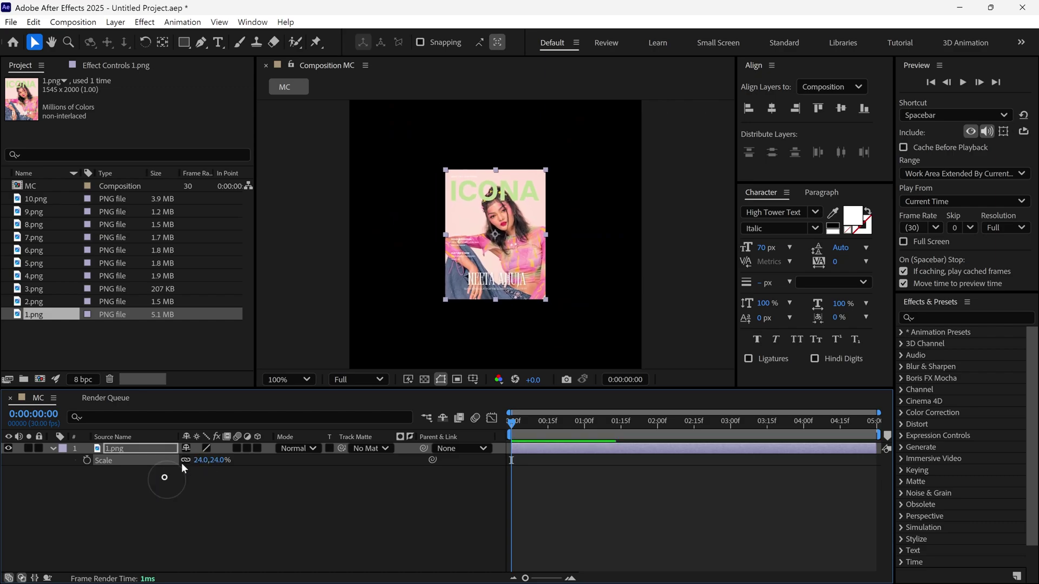
# - Move the cover's anchor point to its left edge with the Pan Behind tool
pyautogui.click(162, 44)
pyautogui.moveTo(493, 247); pyautogui.dragTo(543, 259)
pyautogui.press('v')
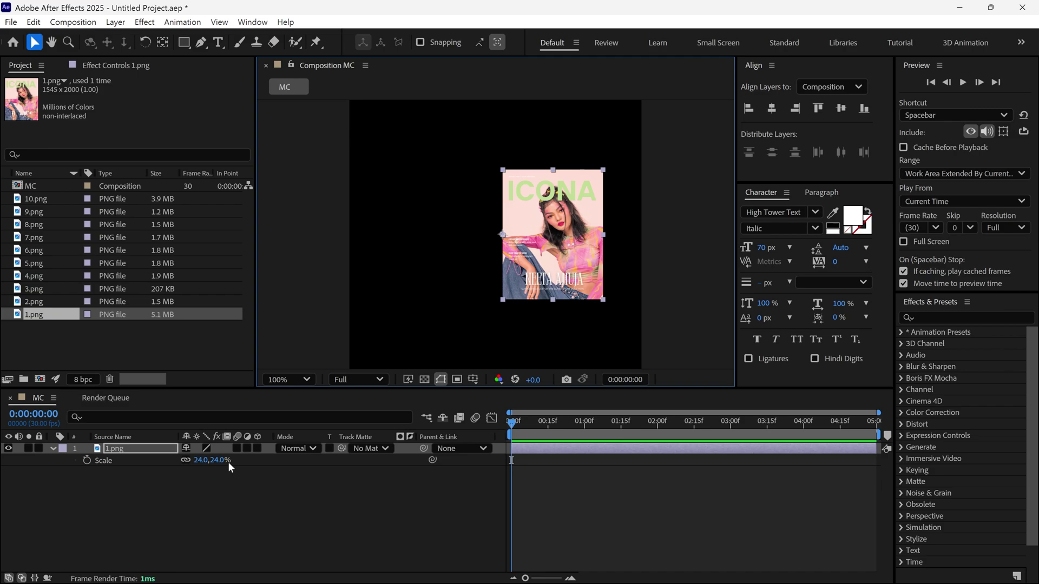
# - Make 1.png 3D and keyframe its Y Rotation from 0° at start to 180° at 2 seconds
pyautogui.click(257, 448)
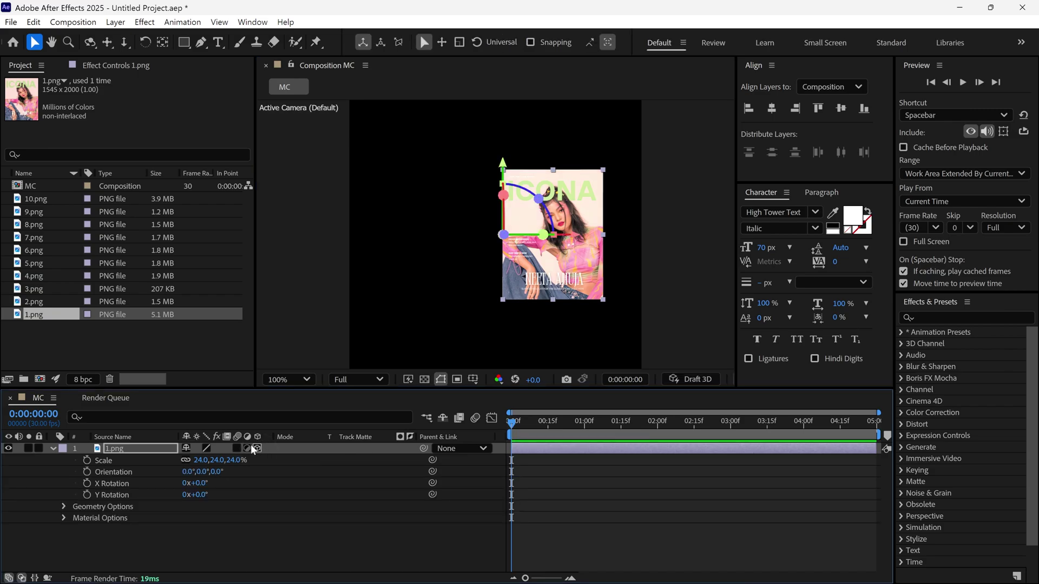
pyautogui.click(87, 494)
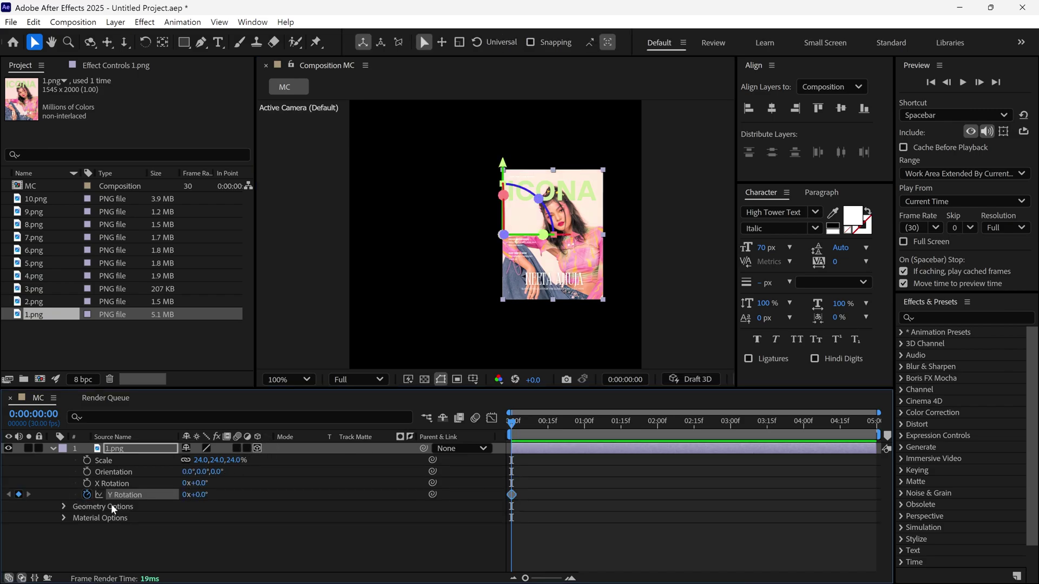
pyautogui.click(657, 428)
pyautogui.write('180')
pyautogui.press('Return')
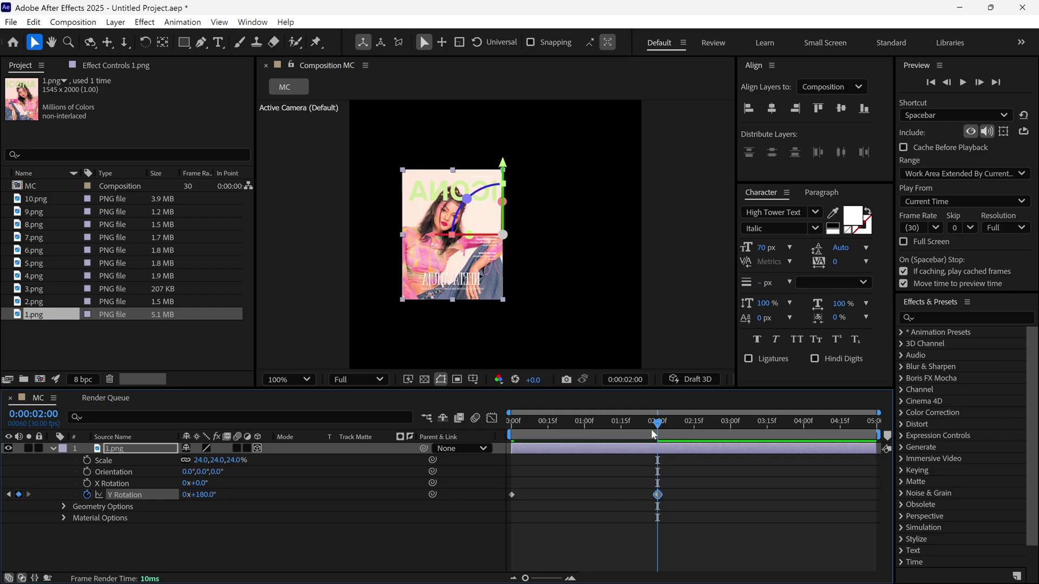
# - Preview the page flip from the start, stopping around 2:13
pyautogui.moveTo(657, 428); pyautogui.dragTo(498, 440)
pyautogui.press('space')
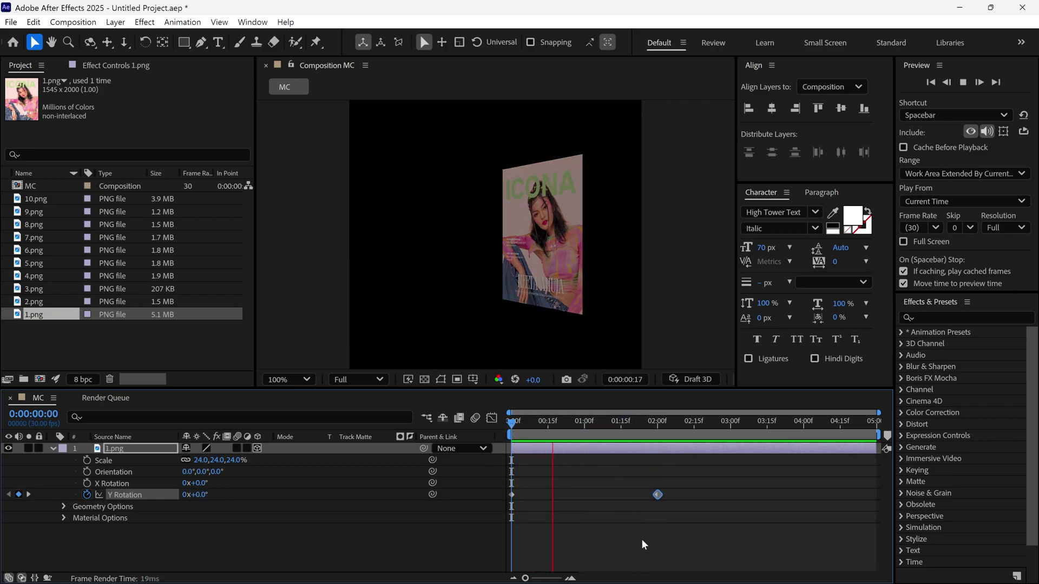
pyautogui.click(689, 425)
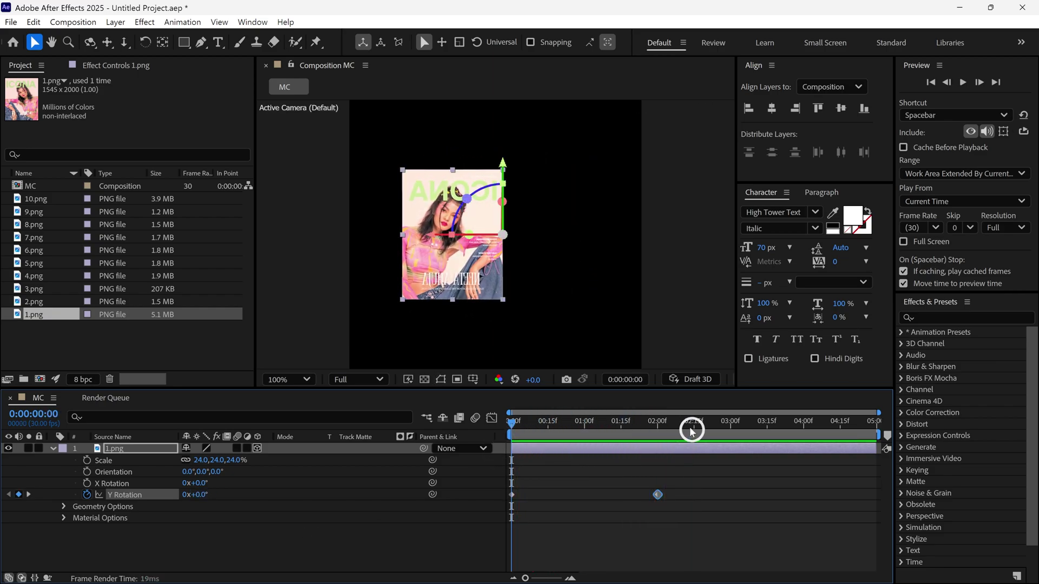
# - End the work area at the current time and give the page 10 geometry segments
pyautogui.press('n')
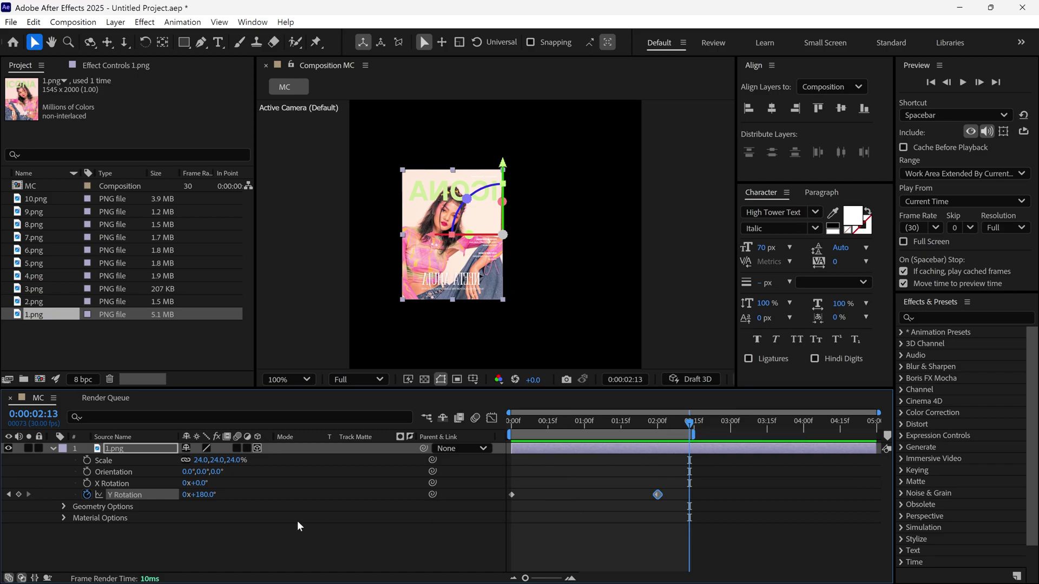
pyautogui.click(64, 507)
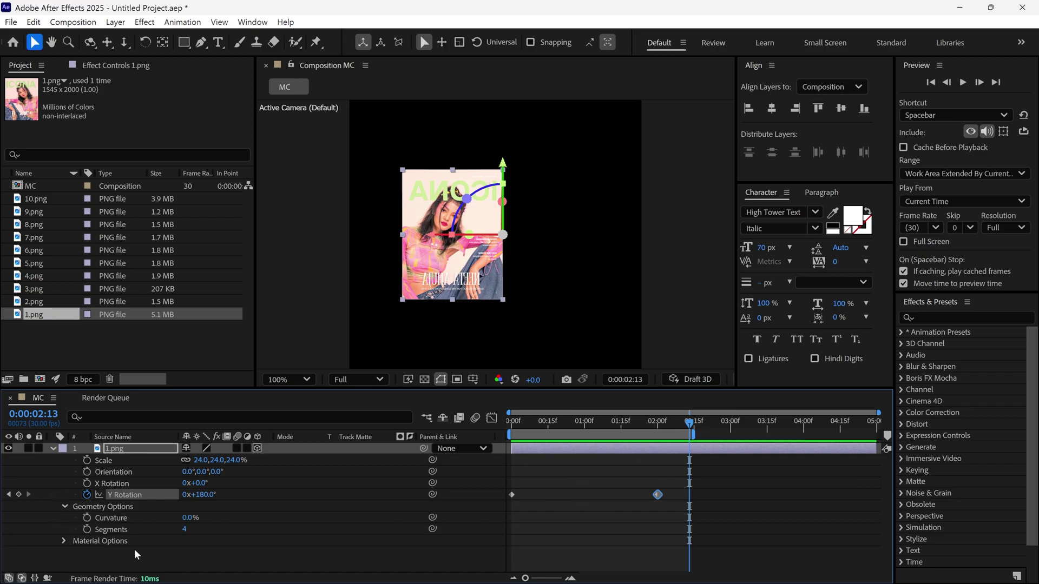
pyautogui.click(191, 529)
pyautogui.write('10')
pyautogui.click(239, 535)
# - Keyframe Curvature at 0% (0s), -67% (1s) and 0% (2s), then preview the curl
pyautogui.moveTo(692, 433); pyautogui.dragTo(515, 454)
pyautogui.click(87, 518)
pyautogui.click(585, 431)
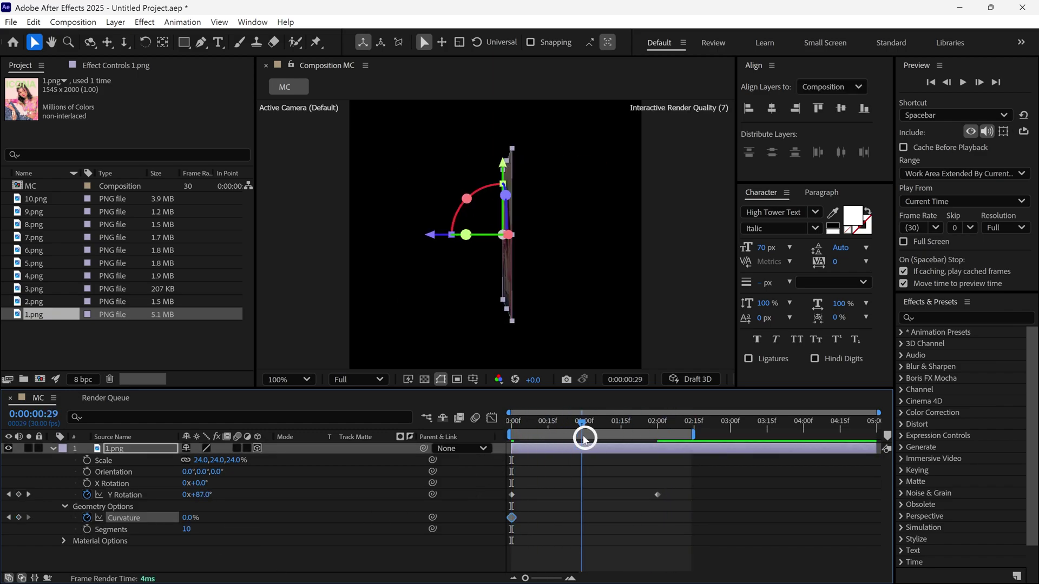
pyautogui.moveTo(192, 519); pyautogui.dragTo(193, 520)
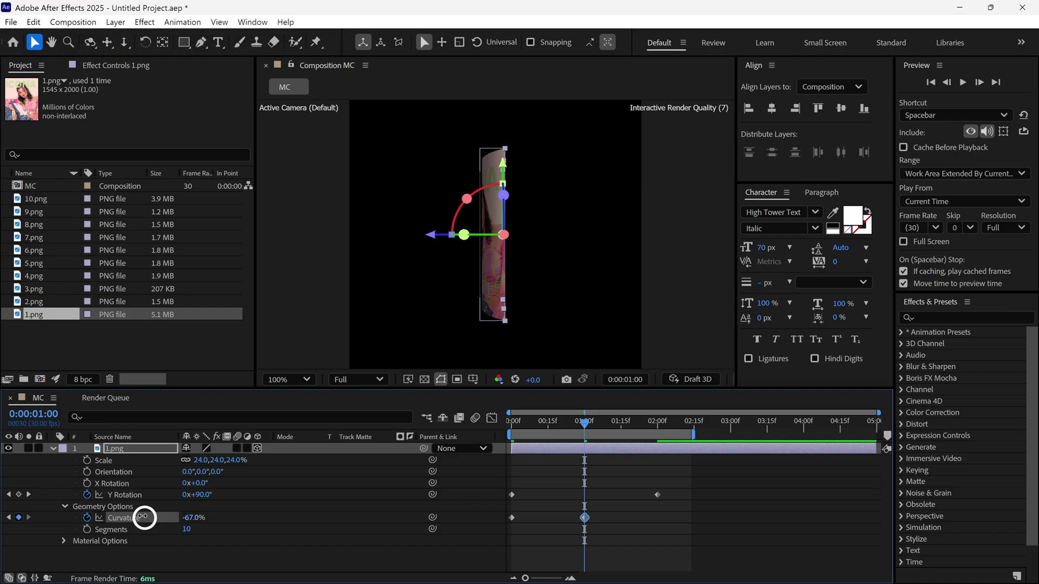
pyautogui.click(652, 422)
pyautogui.click(192, 518)
pyautogui.write('-70')
pyautogui.press('Return')
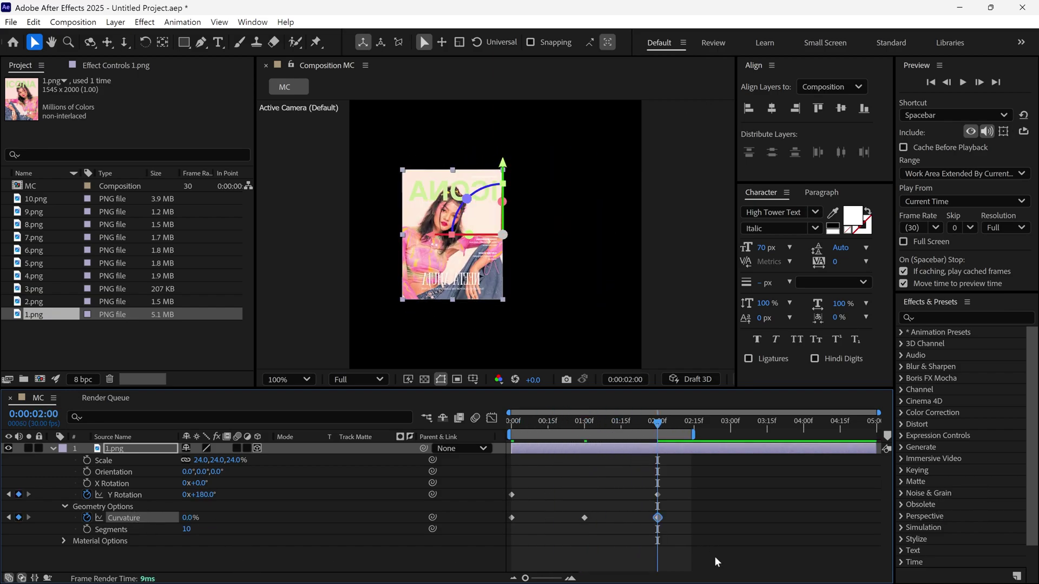
pyautogui.press('space')
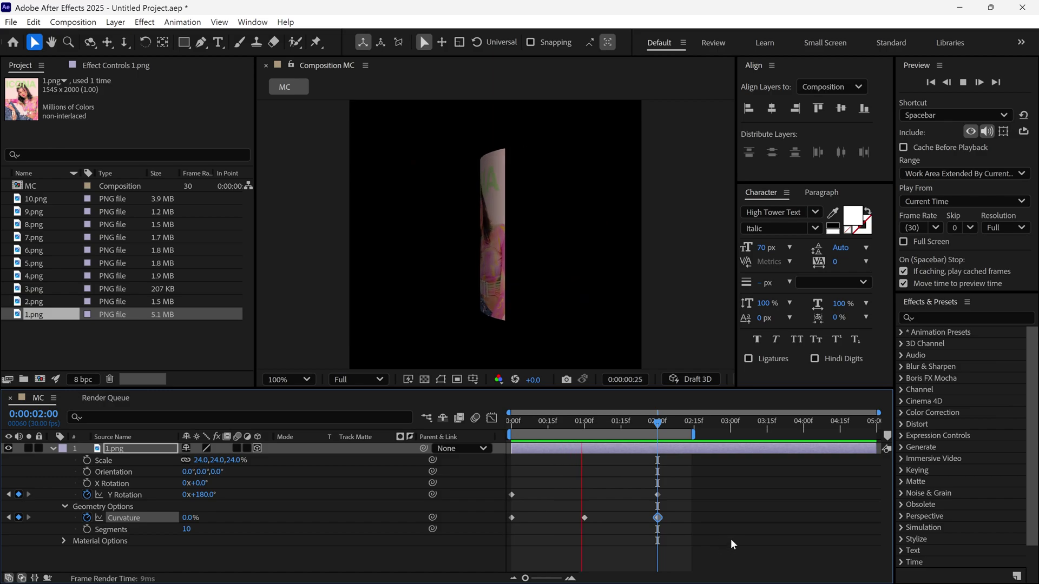
pyautogui.press('space')
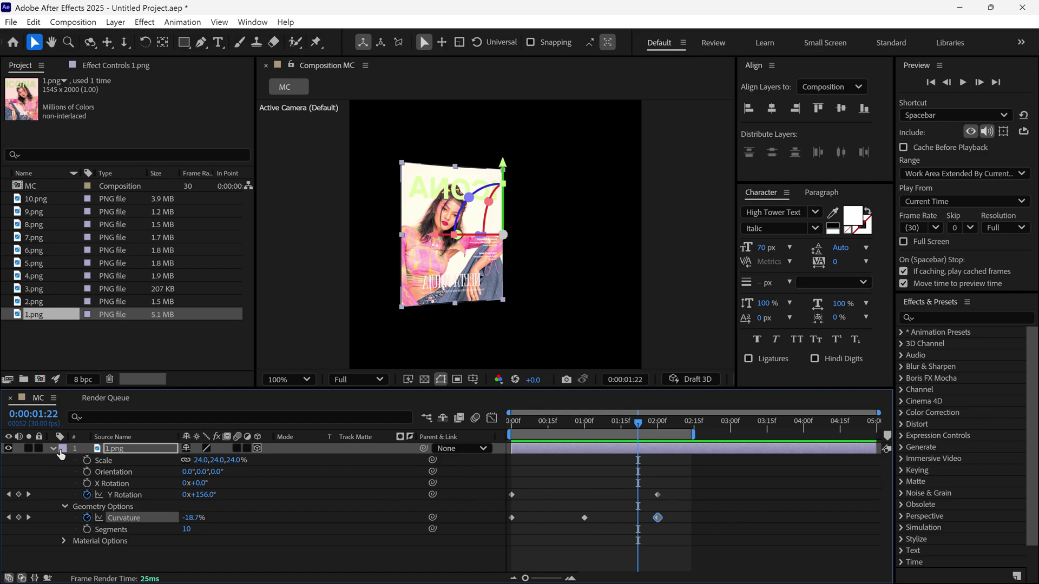
# - Duplicate the 1.png layer and replace the copy's source with 2.png
pyautogui.hotkey('ctrl', 'd')
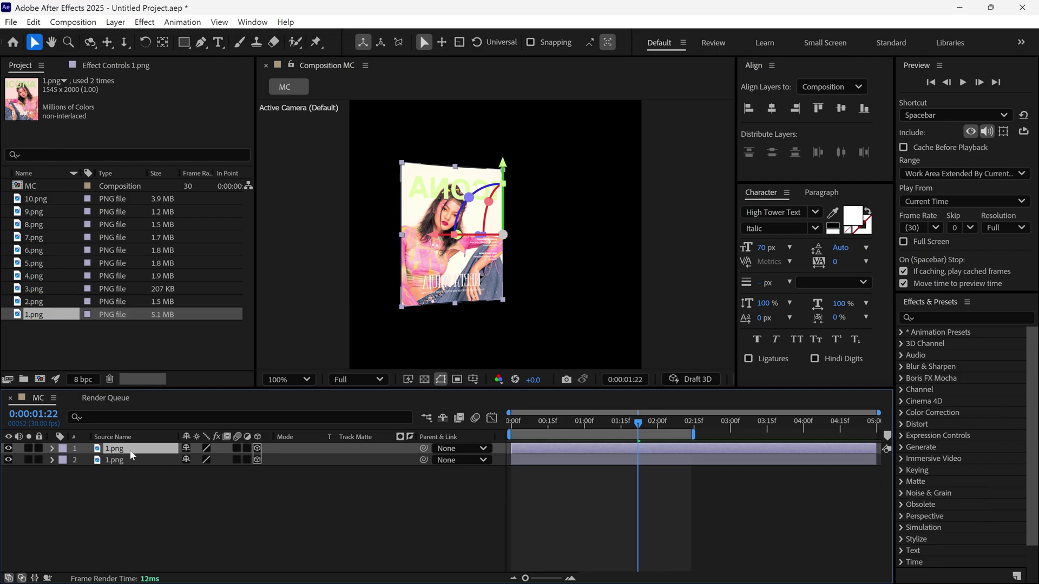
pyautogui.click(129, 462)
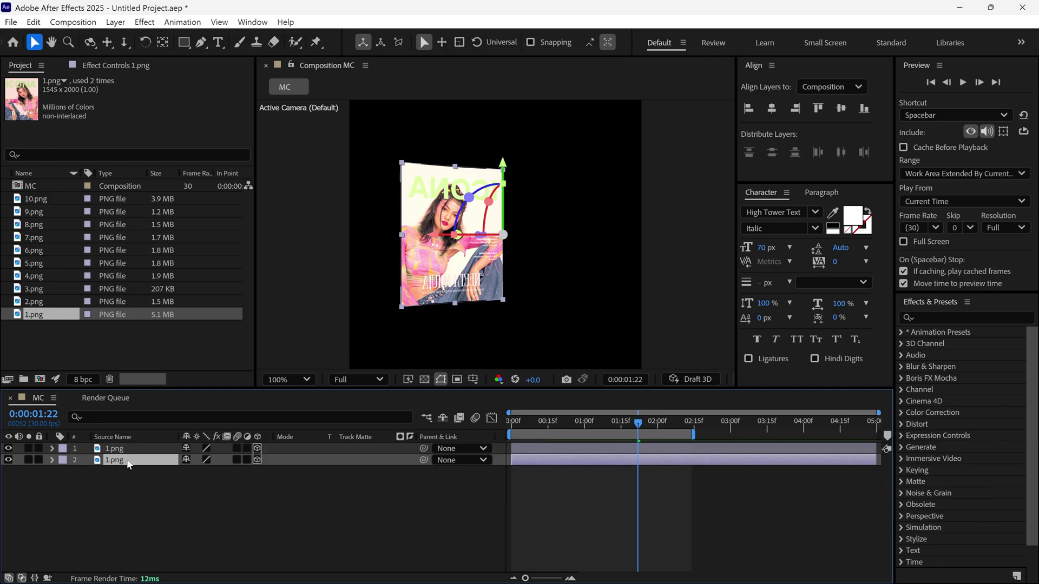
pyautogui.press('alt')
pyautogui.moveTo(43, 304); pyautogui.dragTo(122, 466)
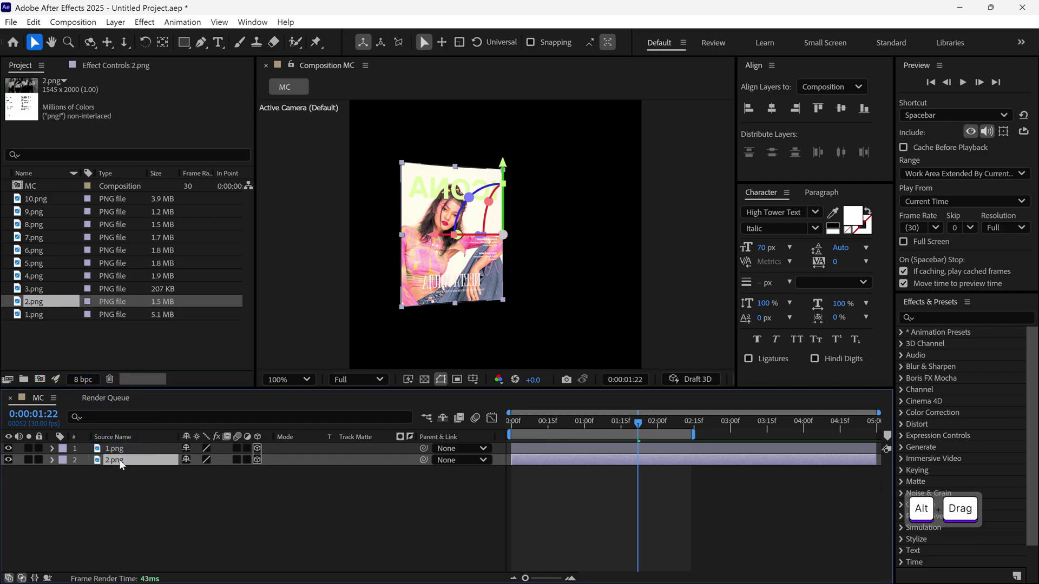
# - Solo the 2.png page, preview its flip, then show both page layers again
pyautogui.click(30, 460)
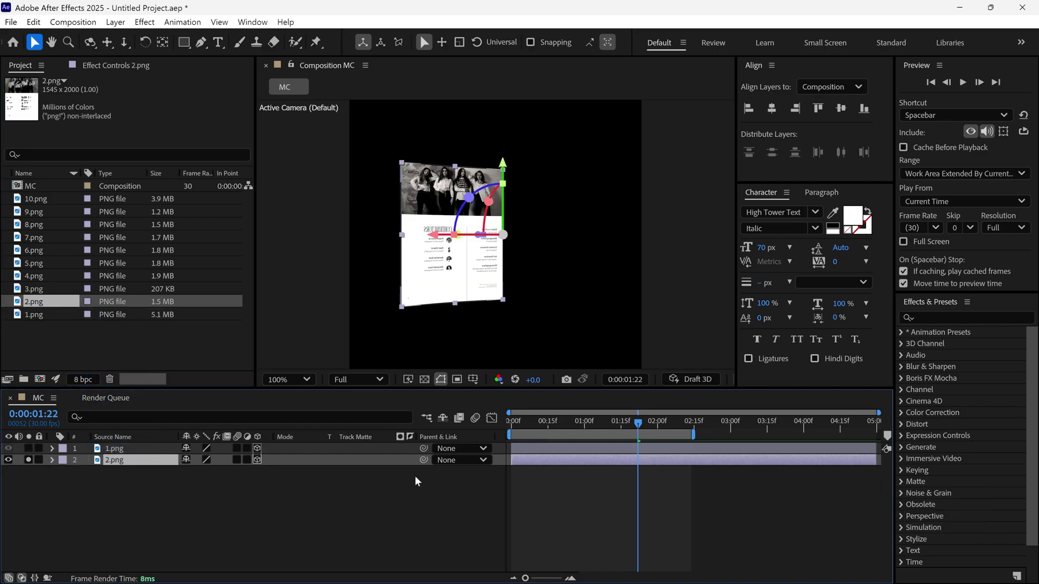
pyautogui.press('space')
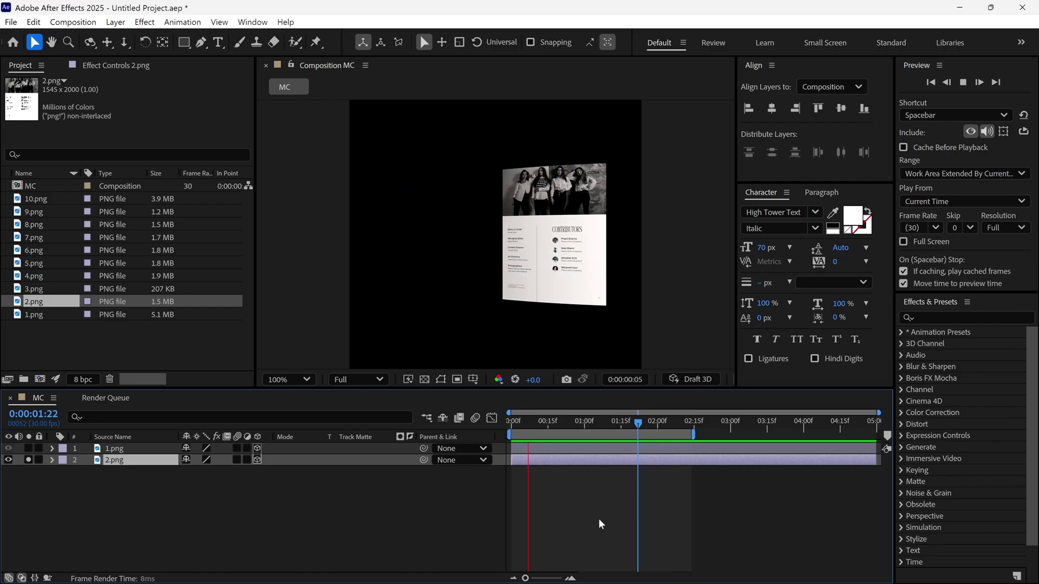
pyautogui.moveTo(639, 425); pyautogui.dragTo(597, 432)
pyautogui.click(30, 460)
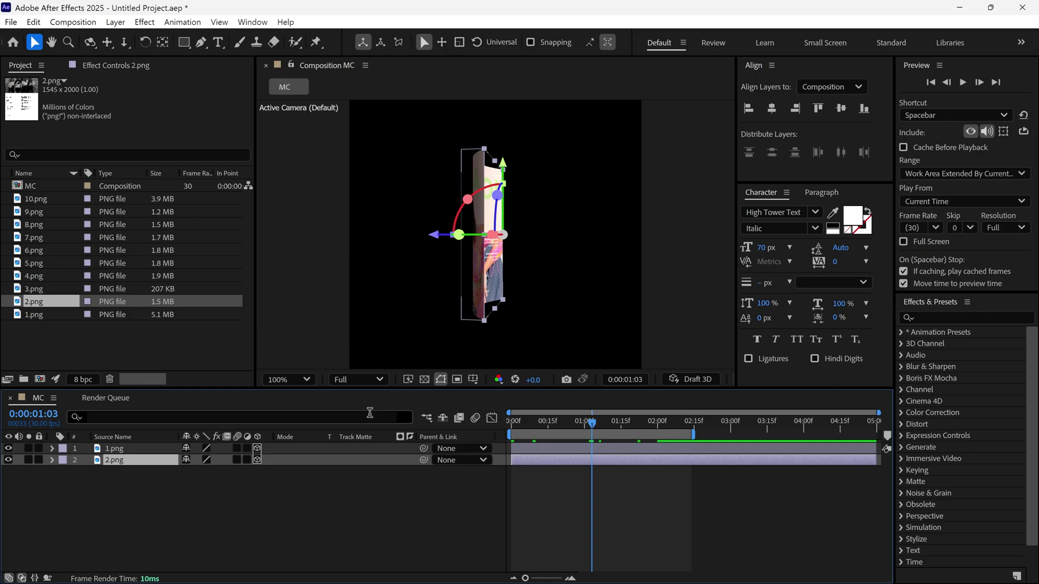
# - Select the 2.png layer and tilt the page slightly in 3D
pyautogui.hotkey('ctrl', 'shift', 'a')
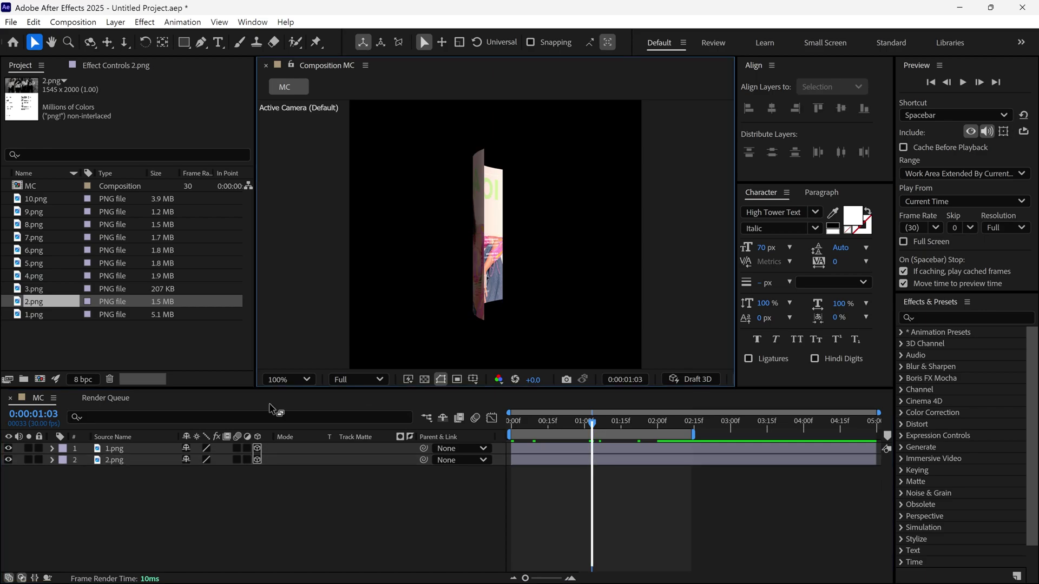
pyautogui.click(141, 460)
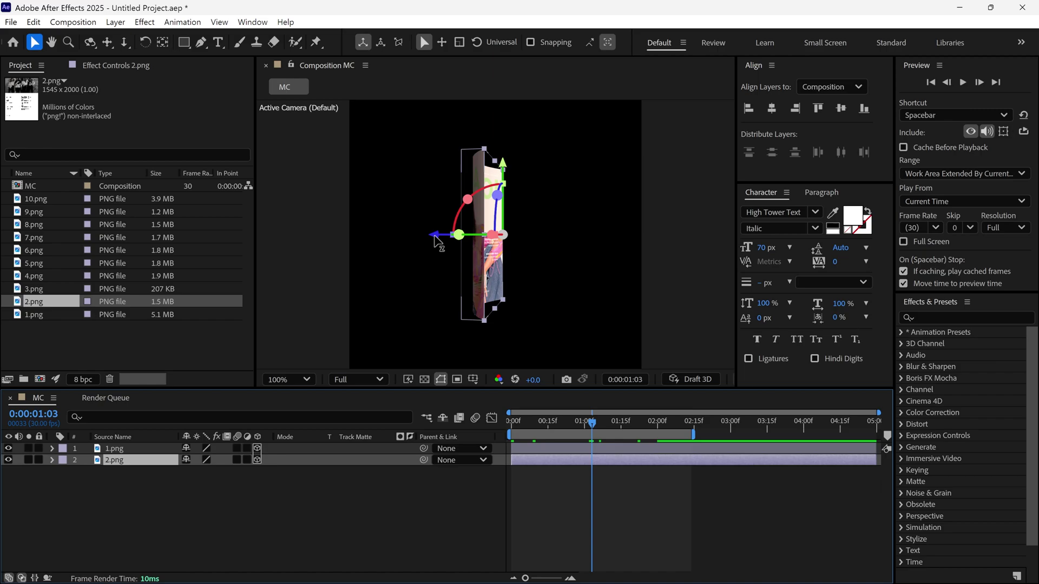
pyautogui.moveTo(437, 241); pyautogui.dragTo(428, 247)
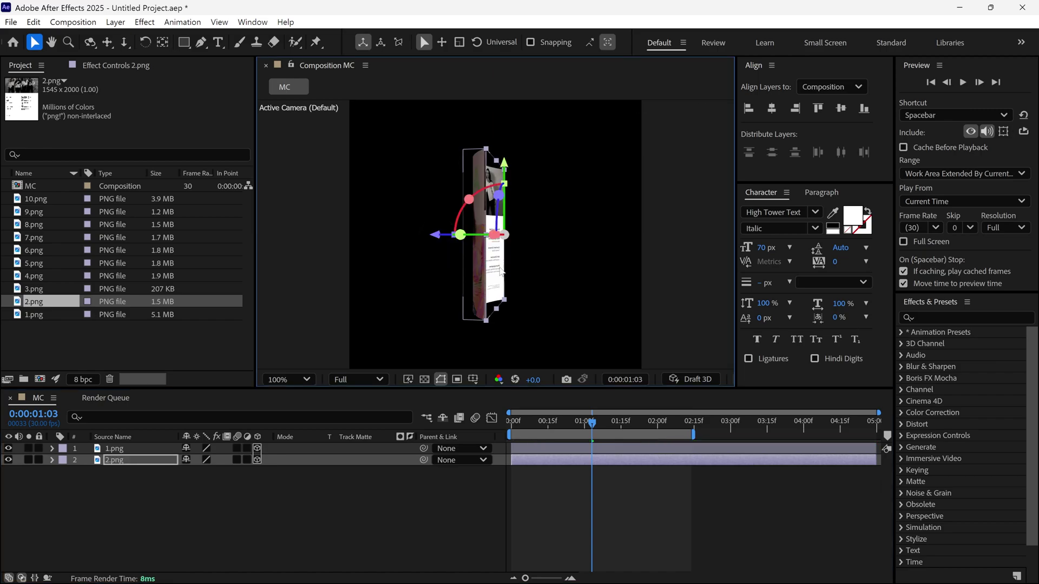
pyautogui.moveTo(582, 420); pyautogui.dragTo(568, 441)
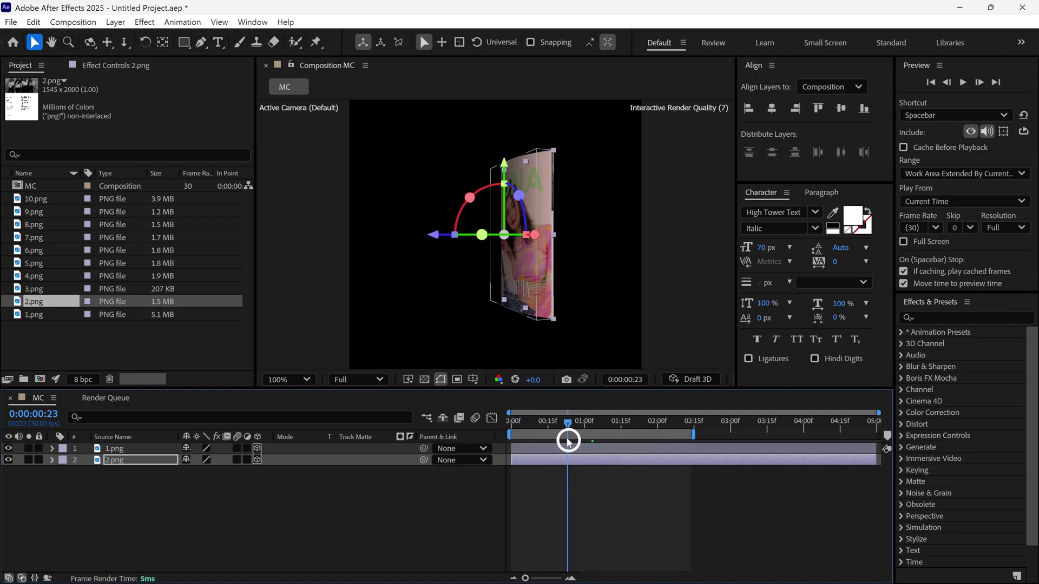
# - Keyframe the 2.png page's Position Z at 0.0 at the start, then preview the two-page flip
pyautogui.press('p')
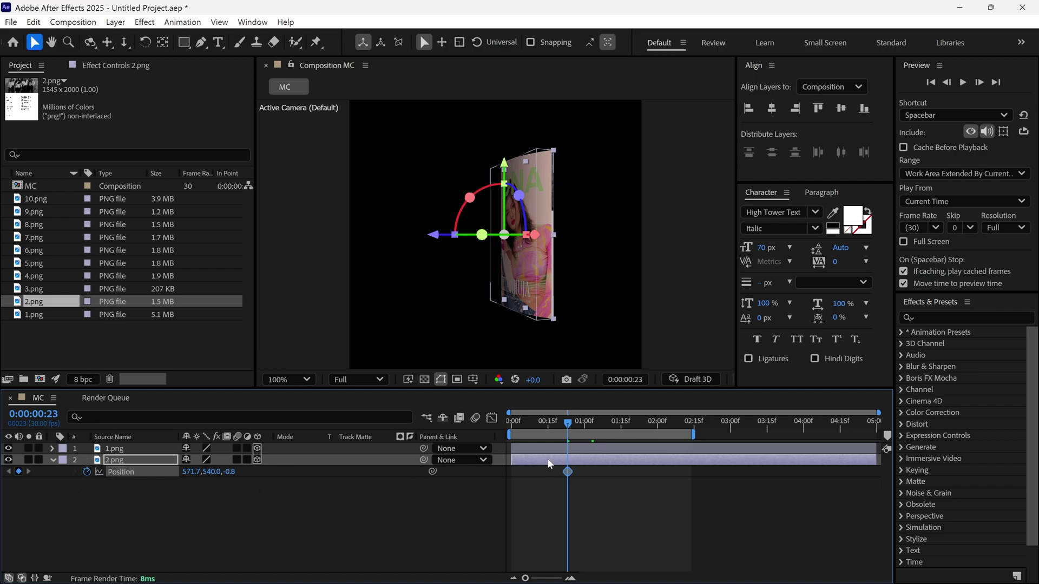
pyautogui.moveTo(559, 430); pyautogui.dragTo(505, 431)
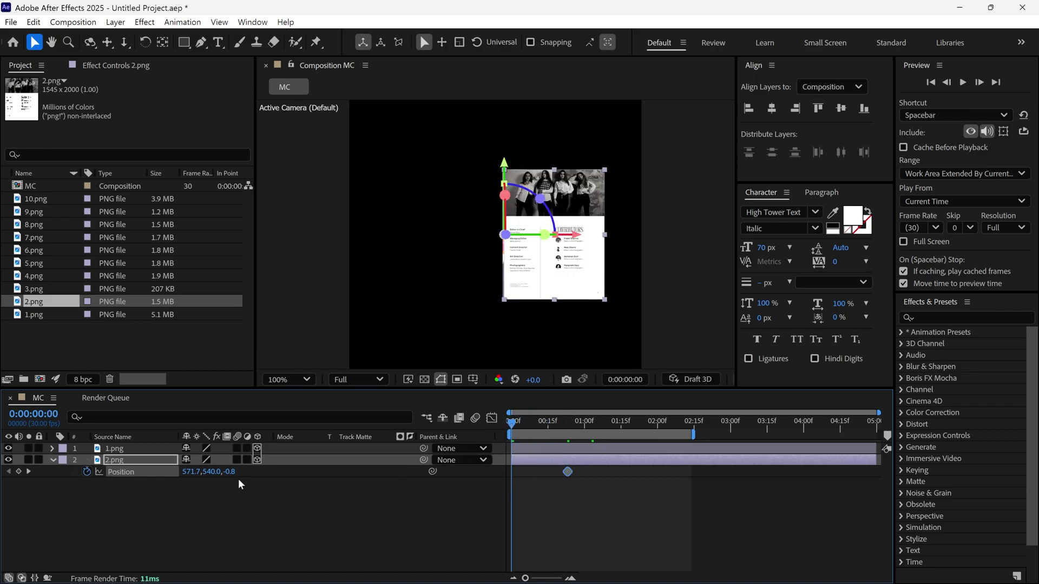
pyautogui.write('0')
pyautogui.press('Return')
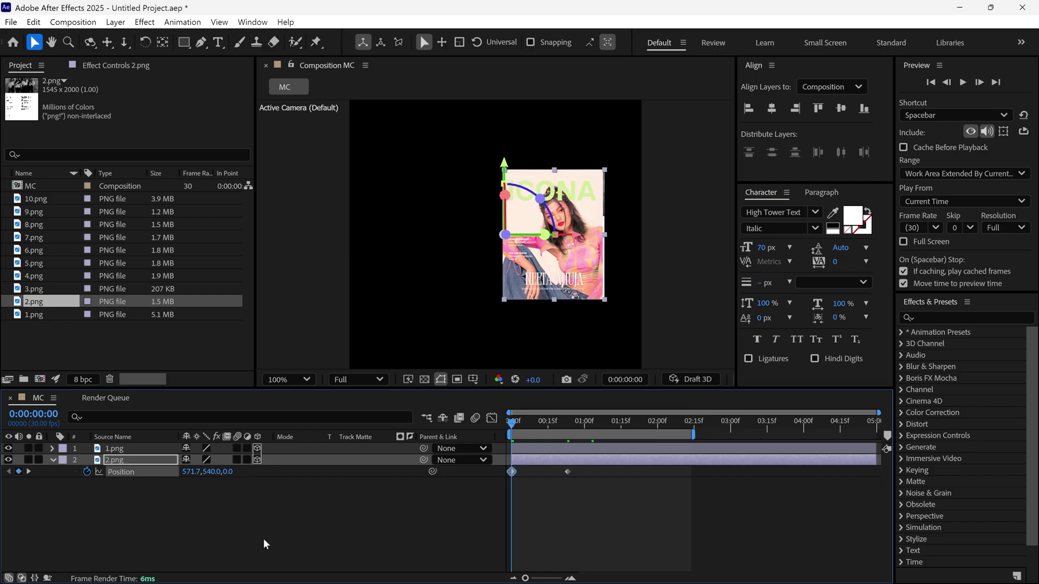
pyautogui.moveTo(519, 431)
pyautogui.mouseDown()
pyautogui.moveTo(666, 433)
pyautogui.moveTo(512, 433)
pyautogui.mouseUp()
pyautogui.press('space')
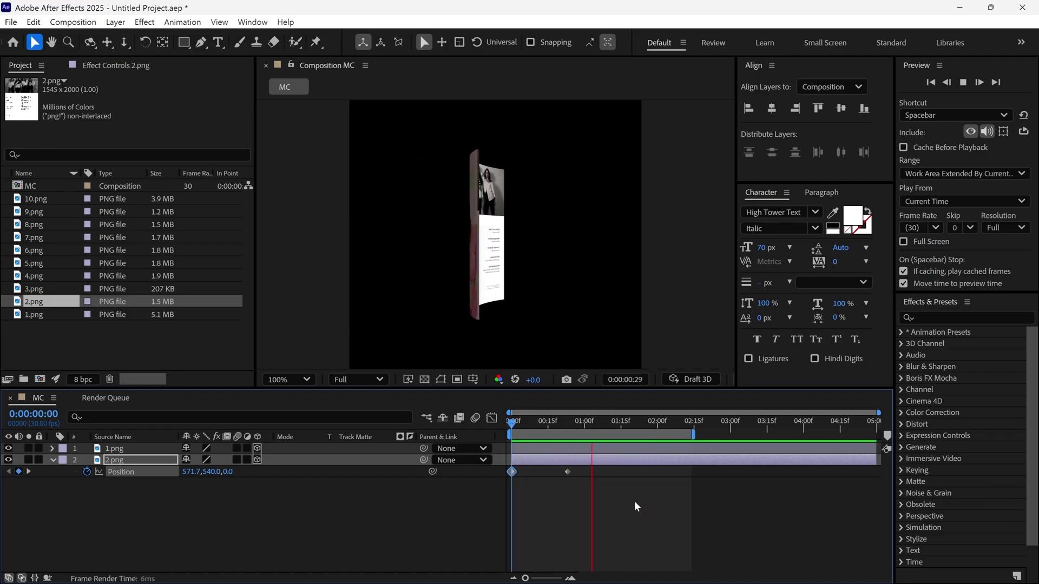
# - Duplicate the 1.png and 2.png layer pair and move the copies below the originals
pyautogui.press('h')
pyautogui.press('v')
pyautogui.click(595, 430)
pyautogui.click(491, 437)
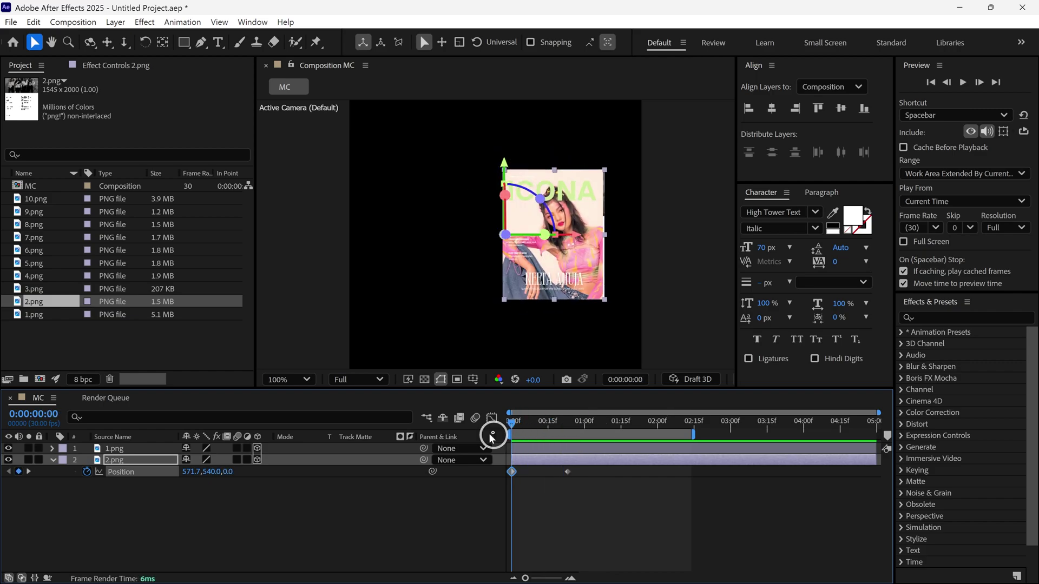
pyautogui.click(53, 460)
pyautogui.keyDown('shift'); pyautogui.click(125, 448); pyautogui.keyUp('shift')
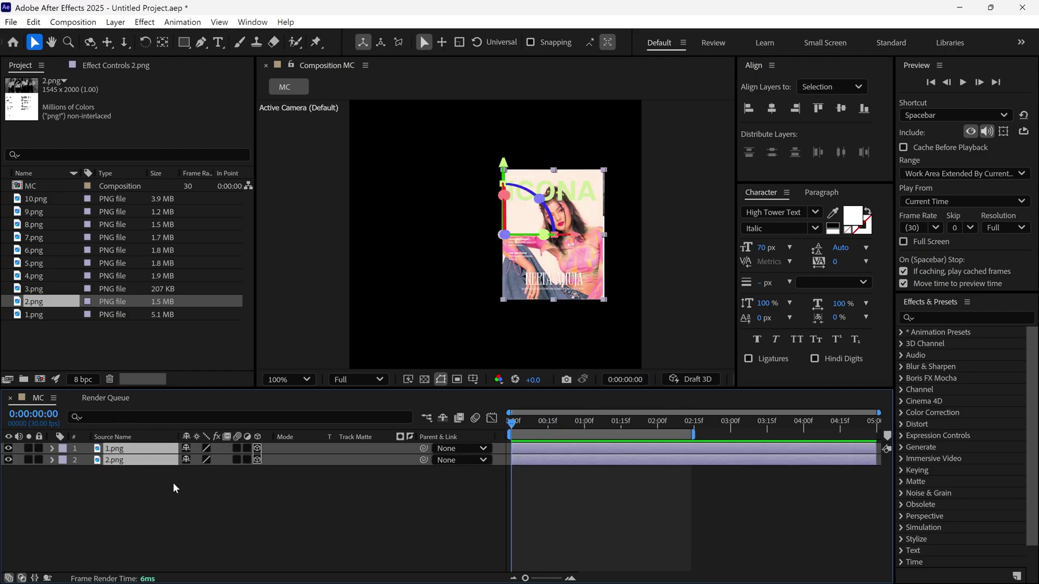
pyautogui.hotkey('ctrl', 'd')
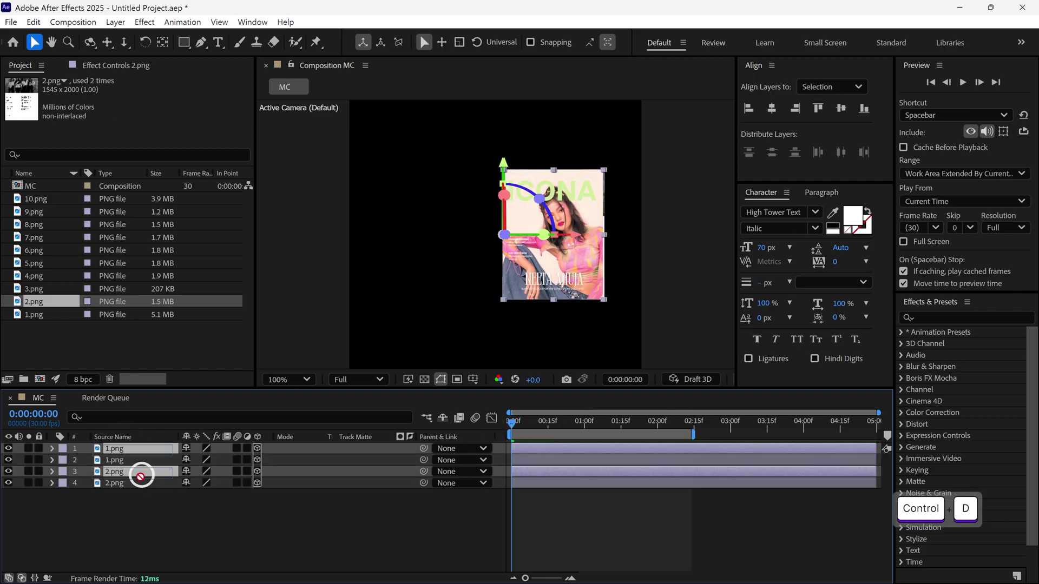
pyautogui.moveTo(141, 475); pyautogui.dragTo(144, 505)
# - Give the copied pair a Fuchsia label and start it later in time
pyautogui.click(64, 475)
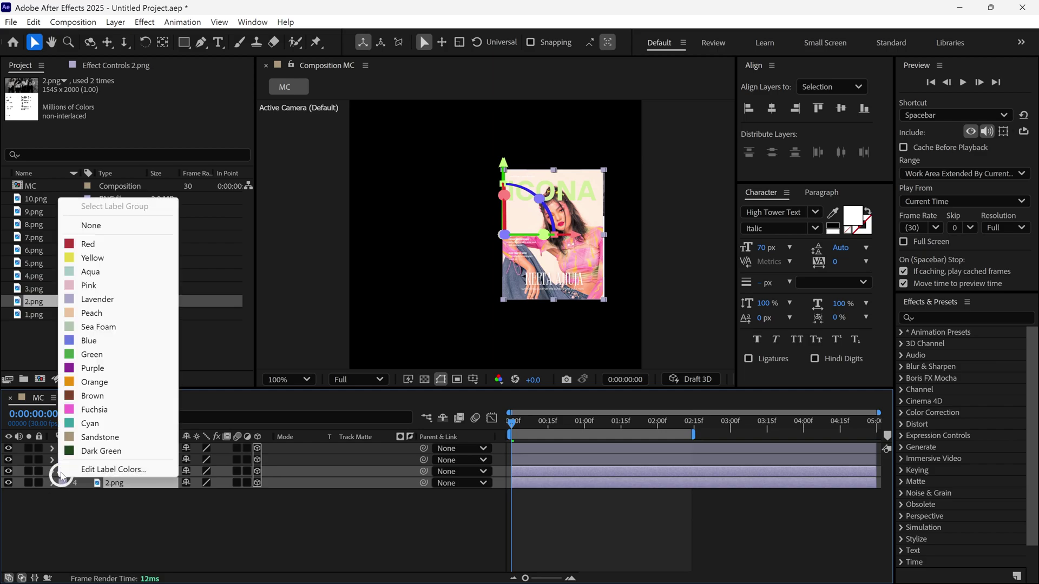
pyautogui.click(81, 410)
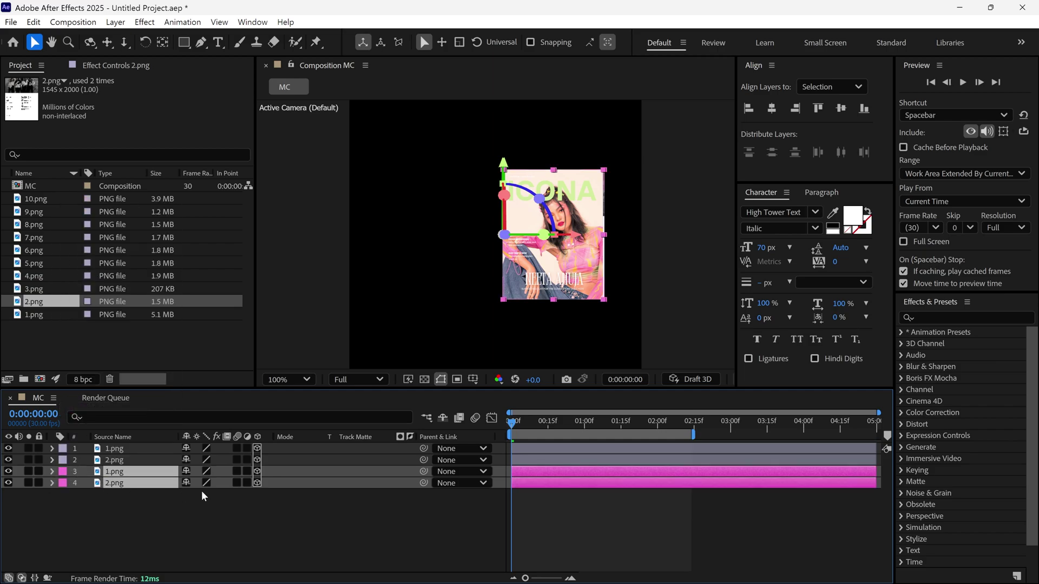
pyautogui.moveTo(523, 475); pyautogui.dragTo(546, 474)
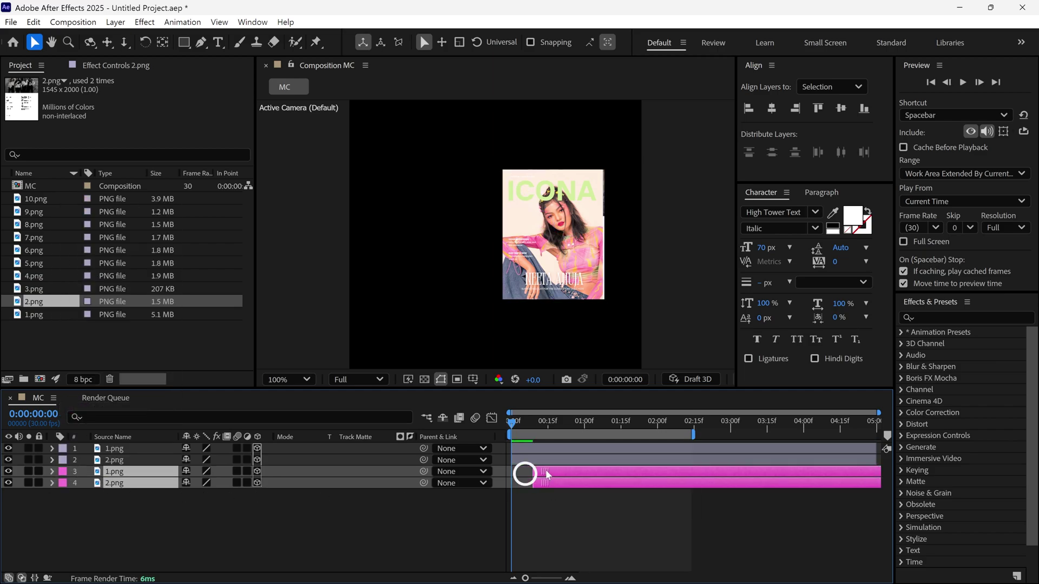
pyautogui.click(213, 502)
# - Replace the copied layers' images with 3.png and 4.png and check them turning
pyautogui.click(125, 473)
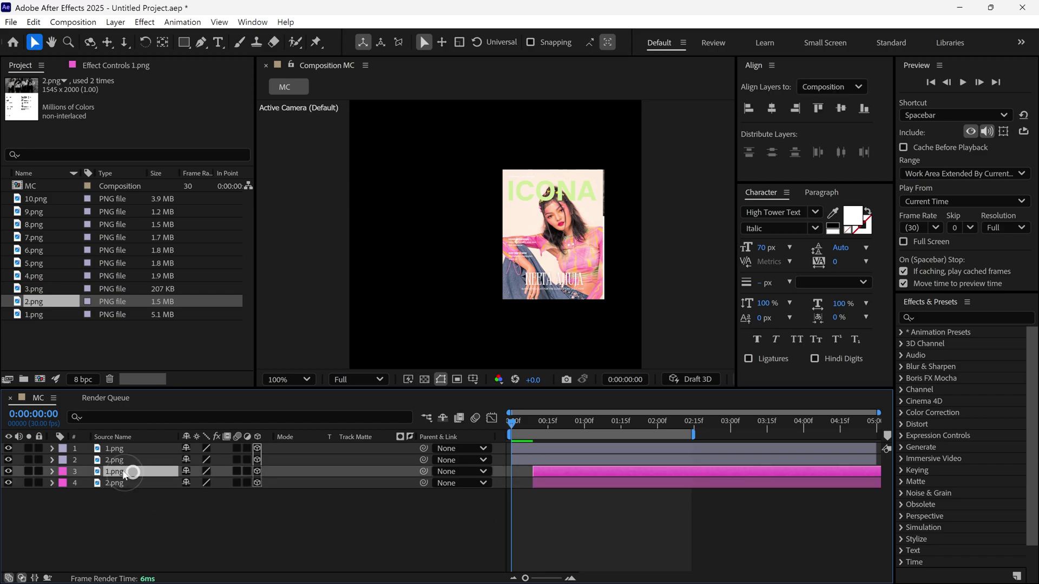
pyautogui.click(32, 289)
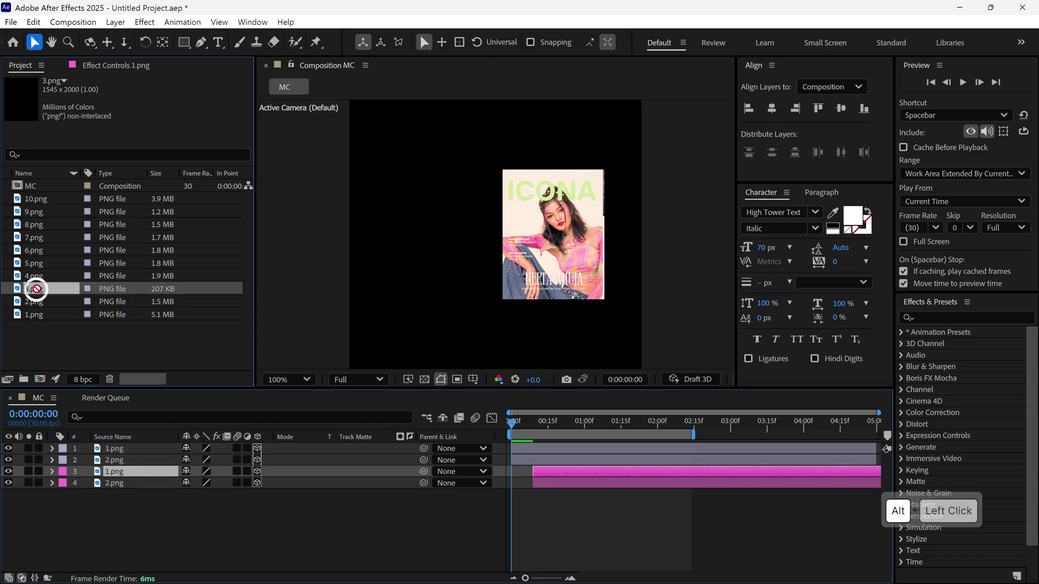
pyautogui.moveTo(33, 289); pyautogui.dragTo(121, 475)
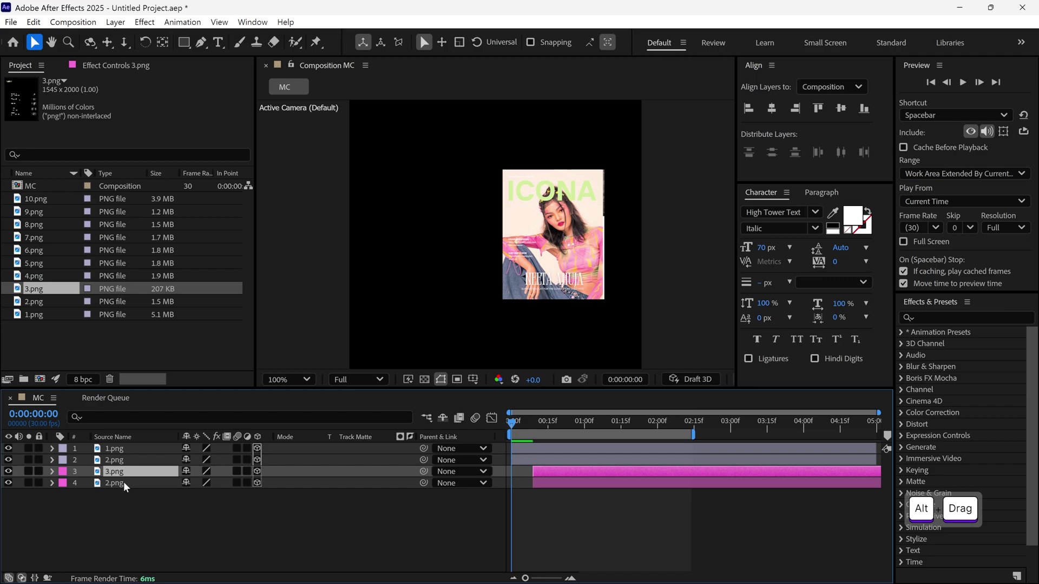
pyautogui.click(125, 484)
pyautogui.click(33, 276)
pyautogui.moveTo(34, 276); pyautogui.dragTo(118, 492)
pyautogui.moveTo(513, 425); pyautogui.dragTo(629, 428)
# - Trim layers 1 and 2 to end near two seconds
pyautogui.click(661, 457)
pyautogui.keyDown('shift'); pyautogui.click(660, 449); pyautogui.keyUp('shift')
pyautogui.hotkey('alt', ']')
# - Add further staggered page pairs with the next images, label the last pair tan, and preview
pyautogui.hotkey('ctrl', 'd')
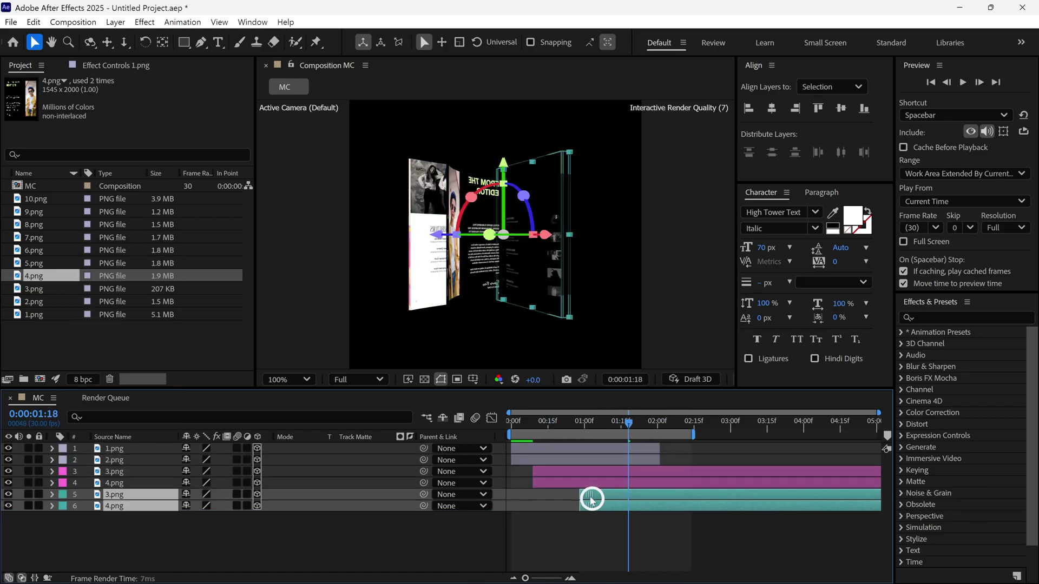
pyautogui.moveTo(592, 499); pyautogui.dragTo(551, 499)
pyautogui.moveTo(33, 263); pyautogui.dragTo(114, 494)
pyautogui.click(122, 509)
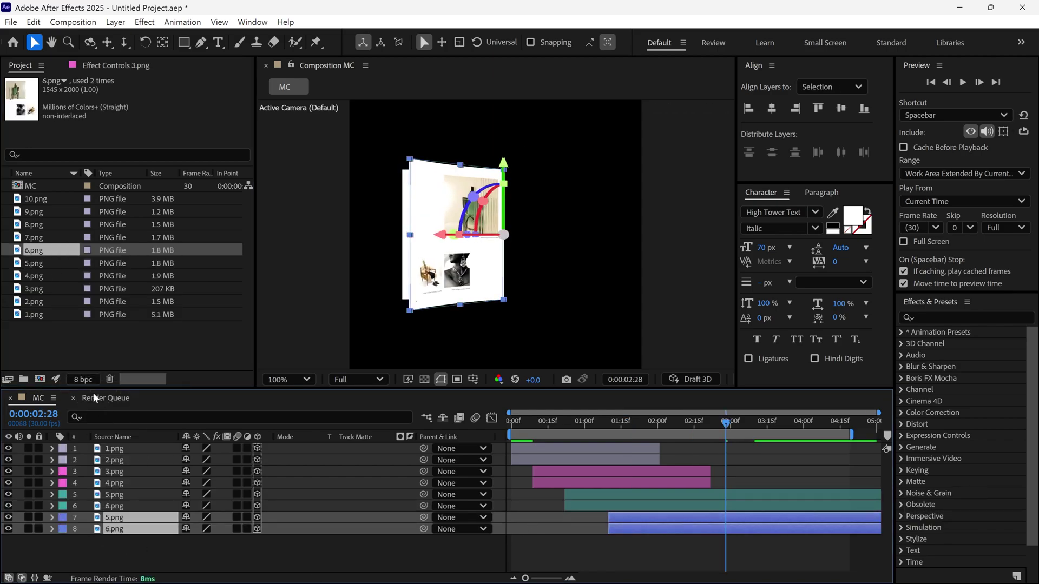
pyautogui.hotkey('ctrl', 'd')
pyautogui.click(63, 552)
pyautogui.click(126, 552)
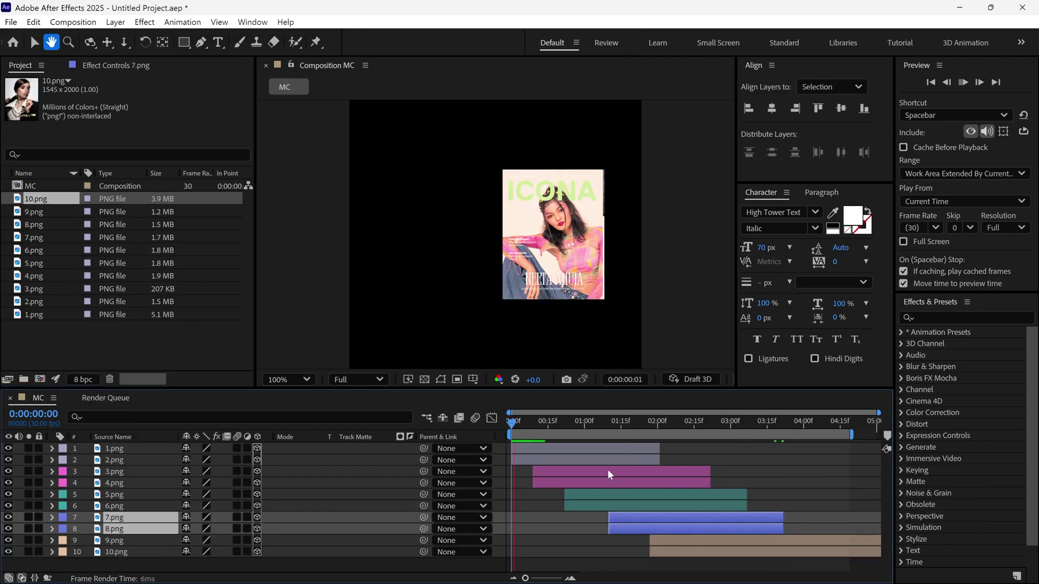
pyautogui.press('space')
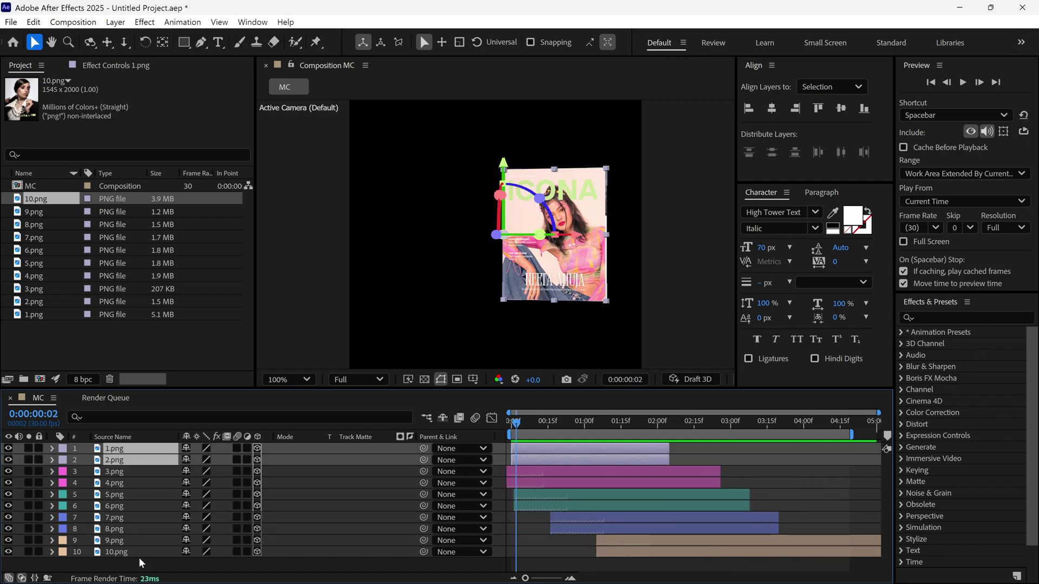
# - Create a pale pink solid named bg, move it to the bottom of the stack, and make it 3D
pyautogui.click(223, 563)
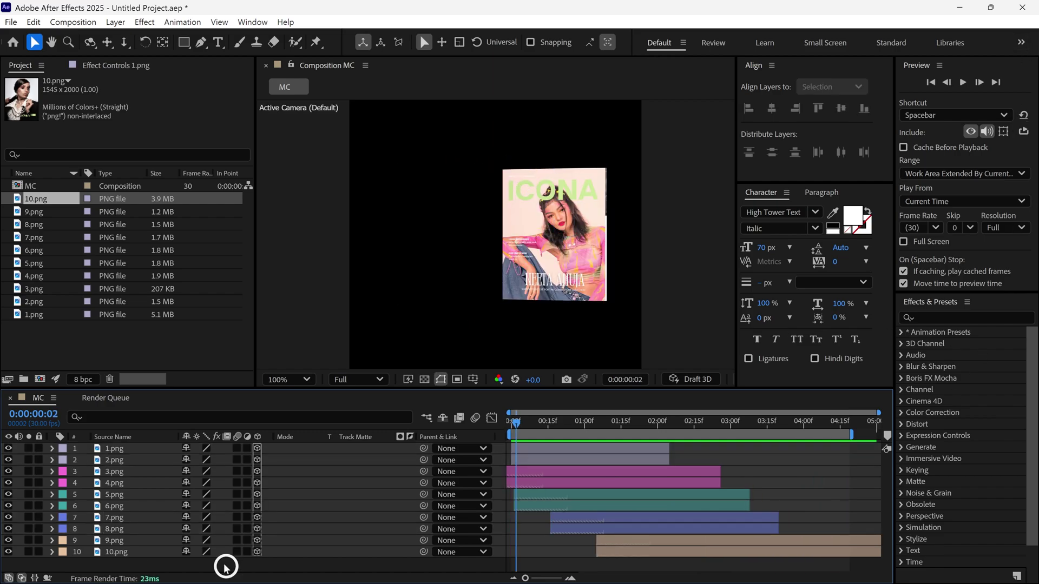
pyautogui.rightClick(223, 563)
pyautogui.moveTo(260, 410)
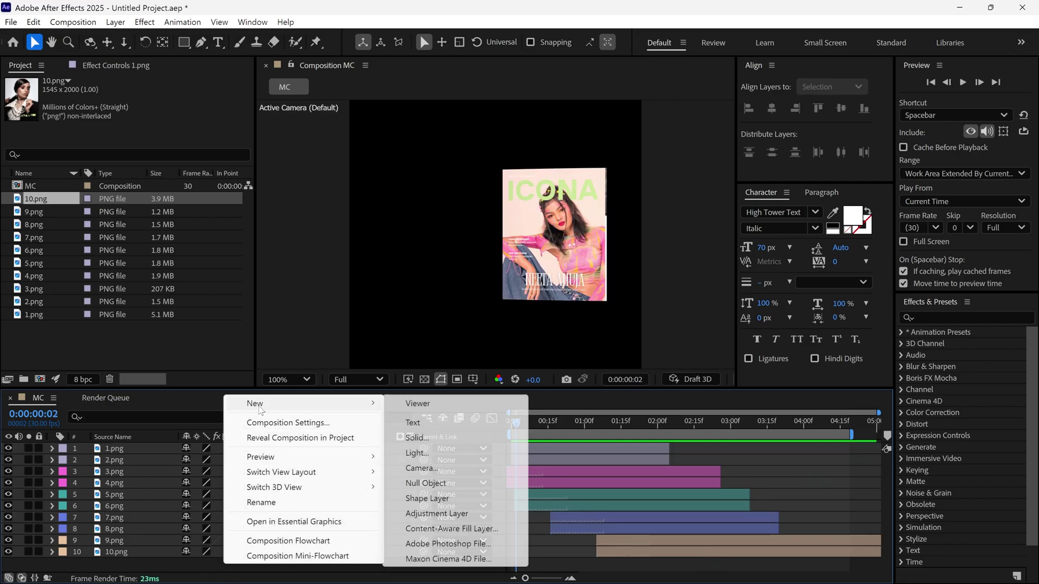
pyautogui.click(414, 437)
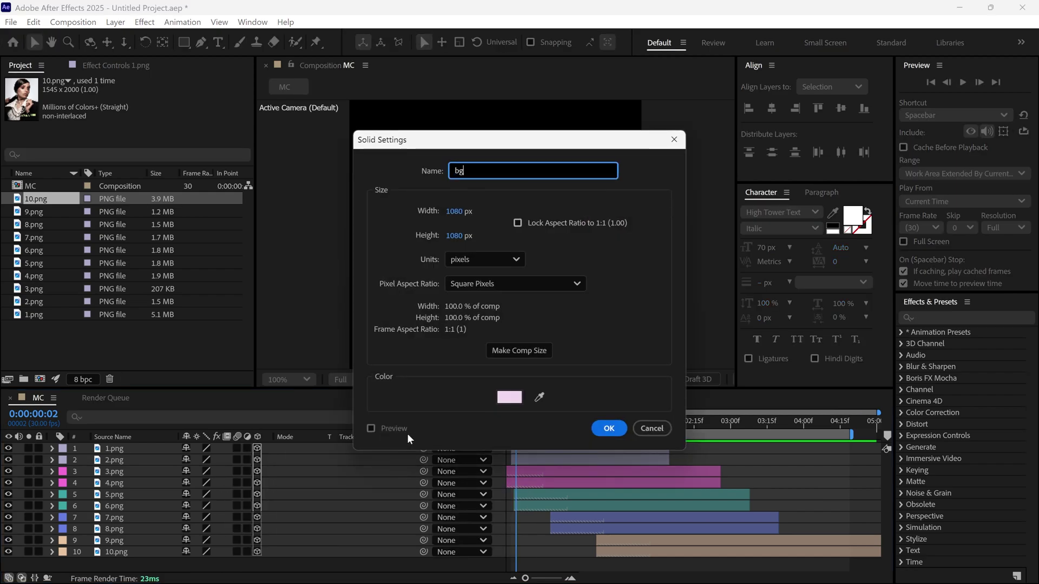
pyautogui.click(609, 428)
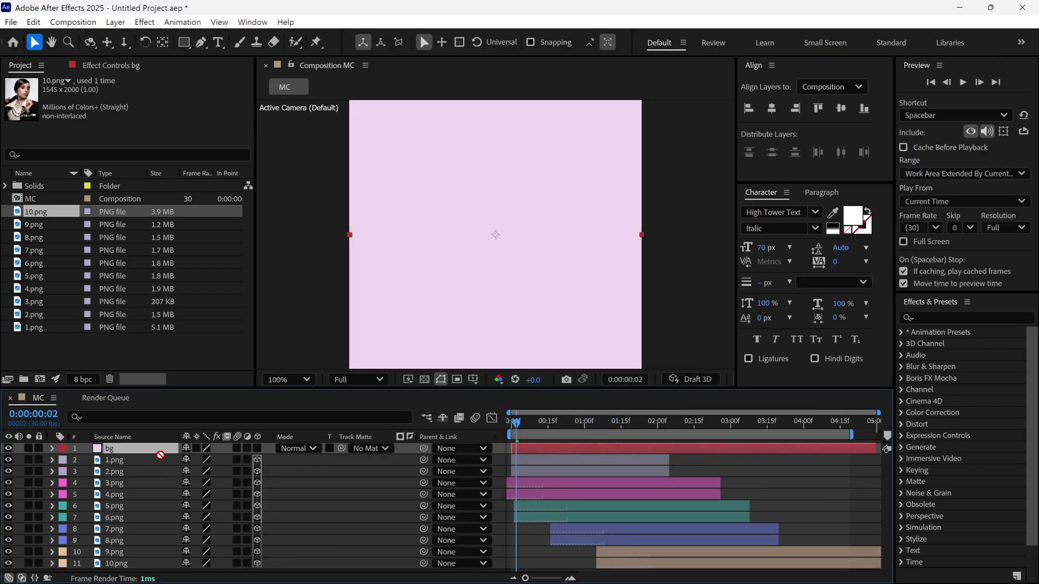
pyautogui.moveTo(161, 455); pyautogui.dragTo(152, 572)
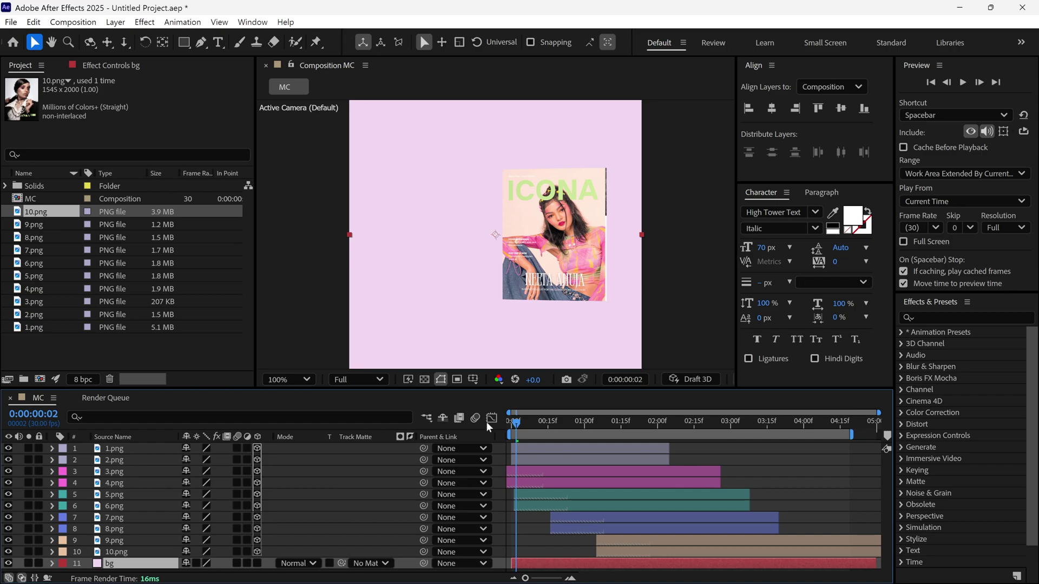
pyautogui.click(257, 564)
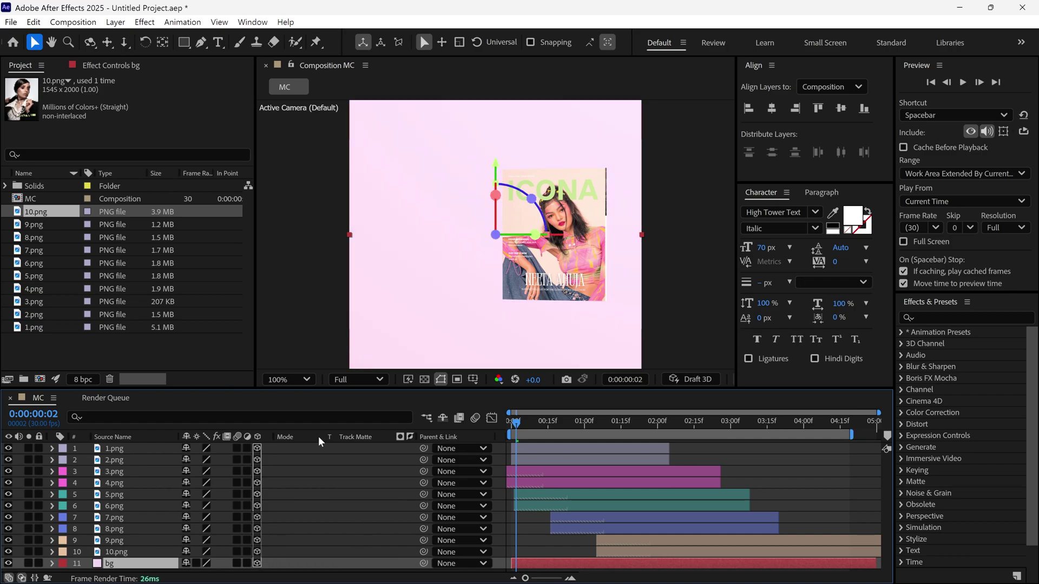
# - Add an Environment light that casts shadows
pyautogui.rightClick(274, 170)
pyautogui.moveTo(302, 176)
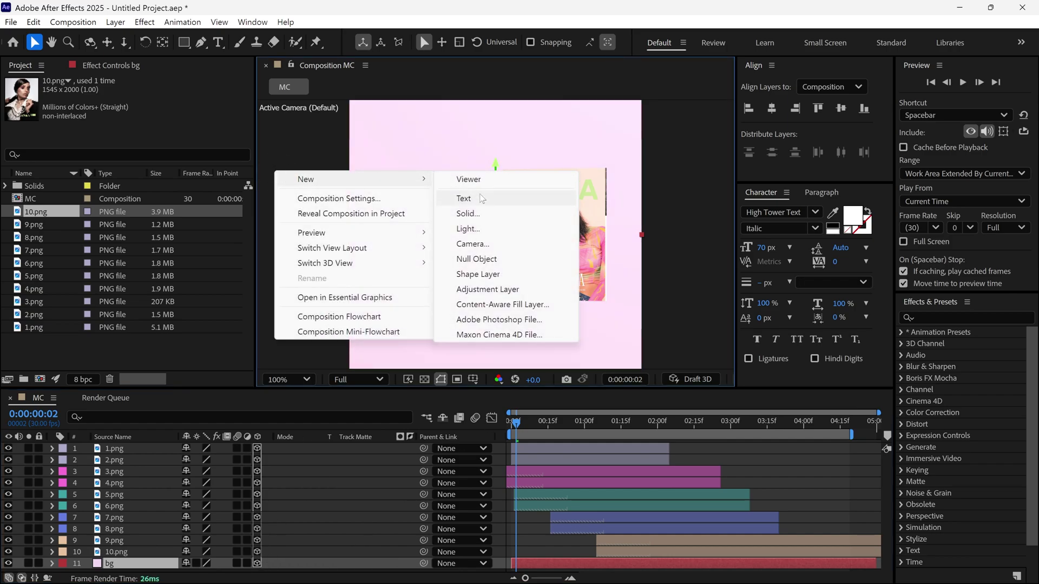
pyautogui.click(475, 227)
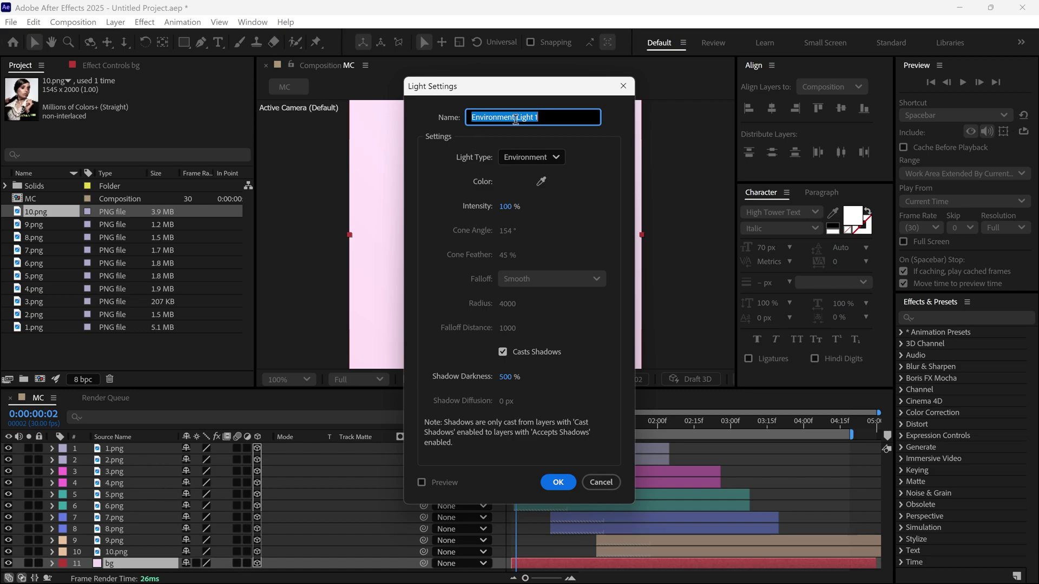
pyautogui.click(558, 483)
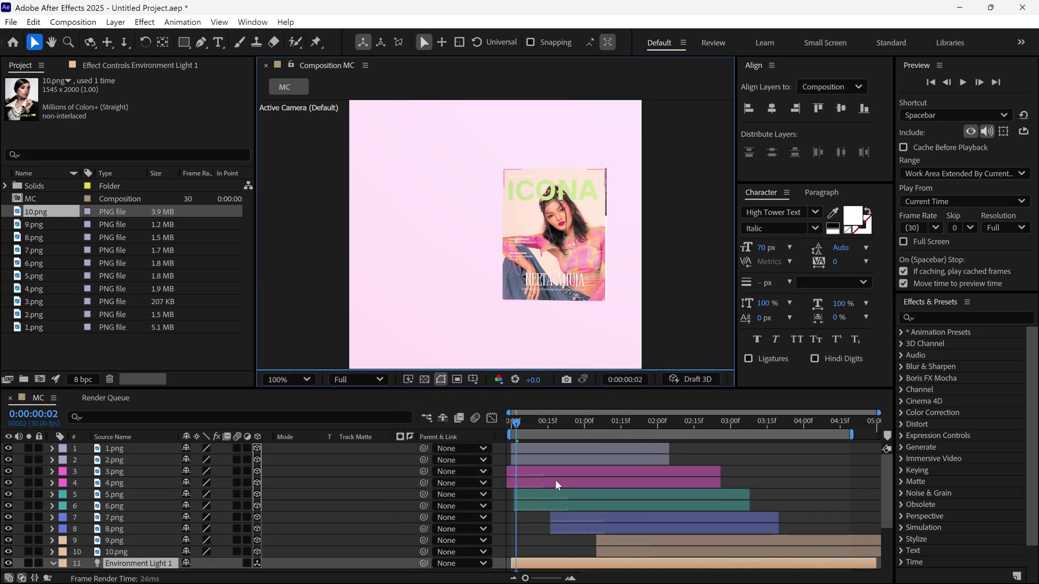
# - Move the time indicator to about 1s 24f, preview the animation, and maximize the Composition panel
pyautogui.click(583, 423)
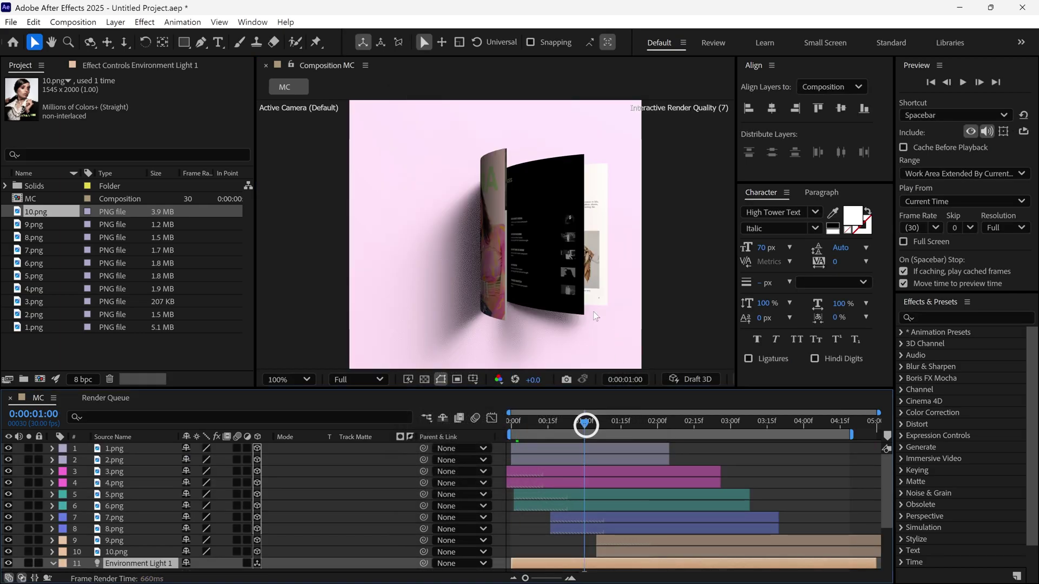
pyautogui.moveTo(590, 432); pyautogui.dragTo(644, 438)
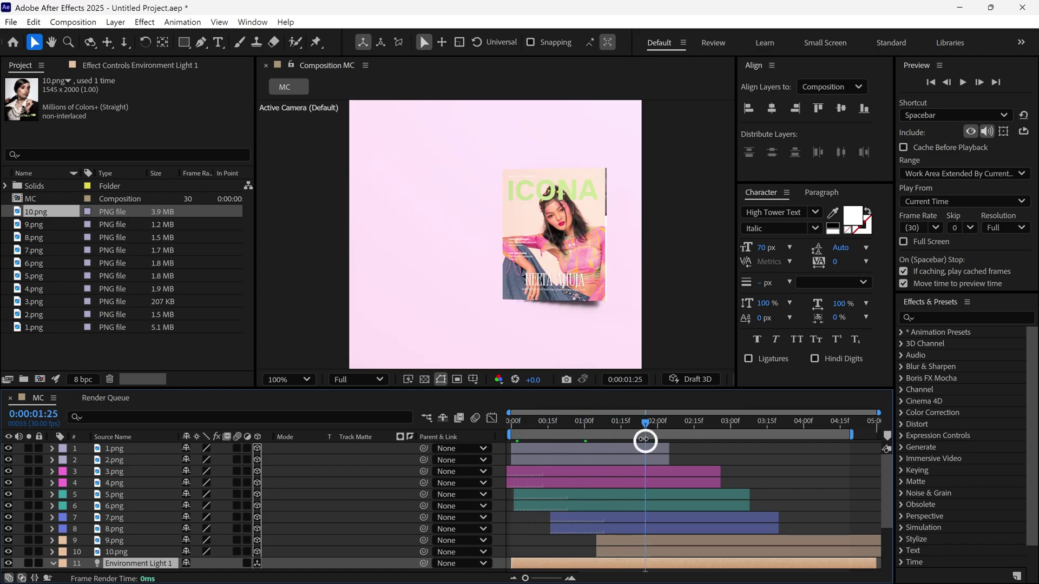
pyautogui.press('space')
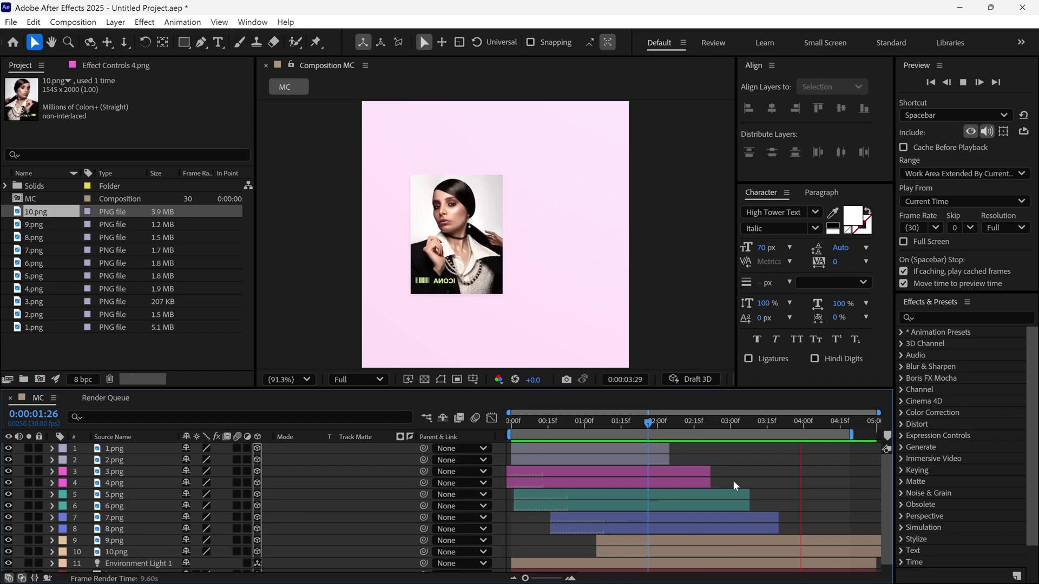
pyautogui.press('`')
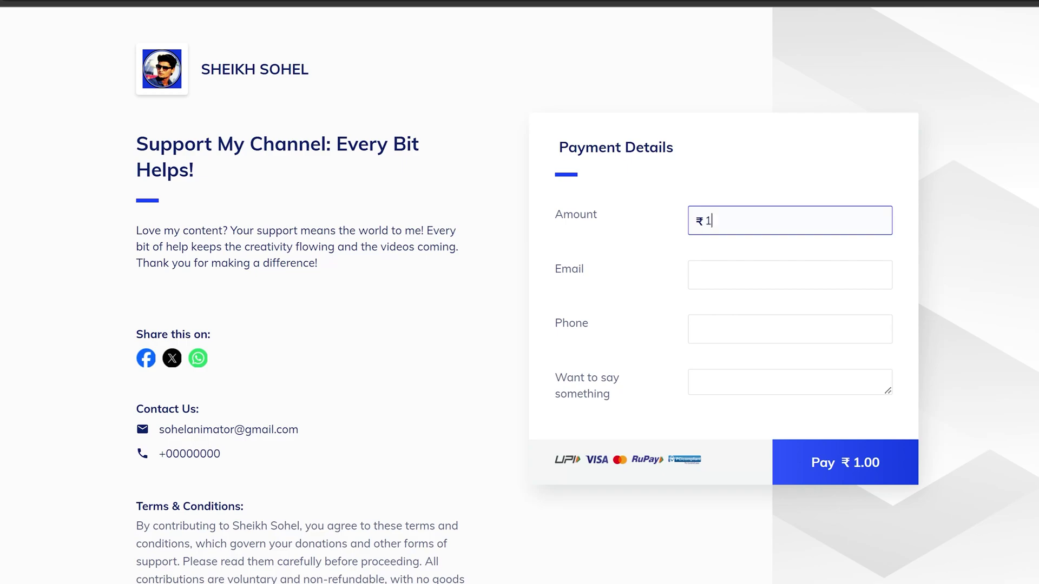
# - Replace the Amount field value with 23 so the total reads ₹23.00
pyautogui.write('00000000')
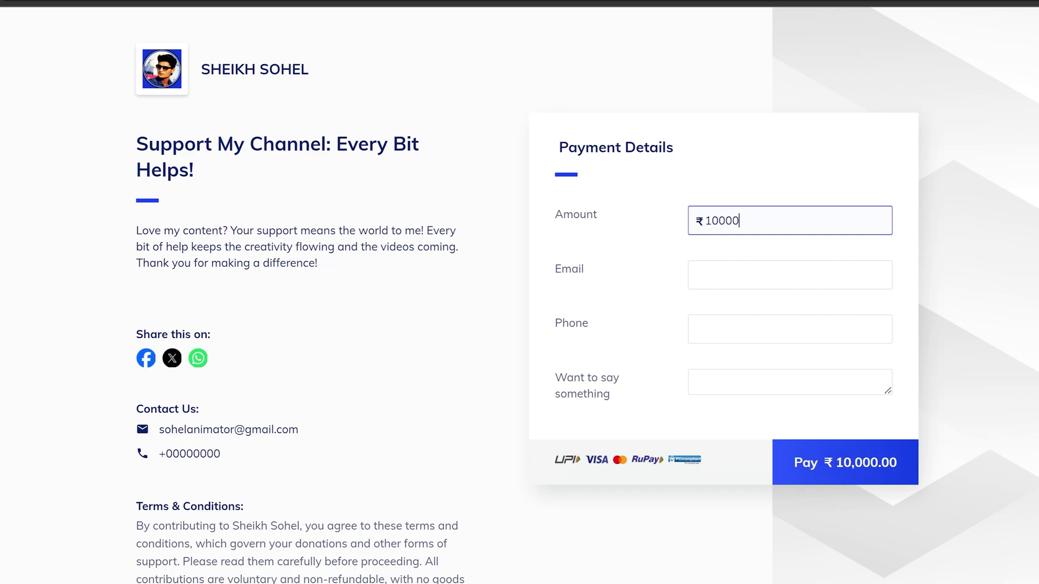
pyautogui.press('BackSpace')
pyautogui.press('BackSpace')
pyautogui.press('BackSpace')
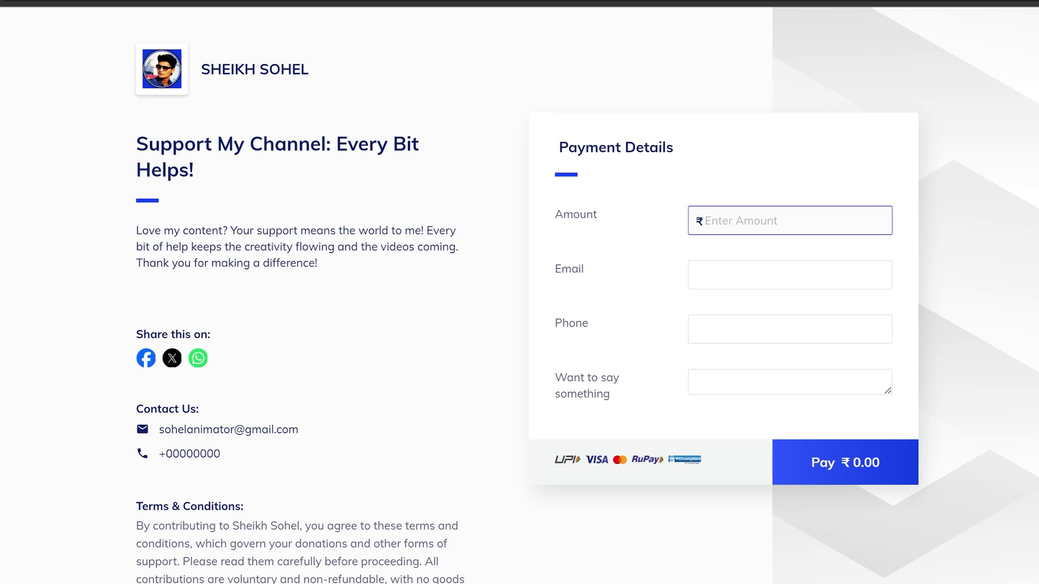
pyautogui.press('BackSpace')
pyautogui.write('23')
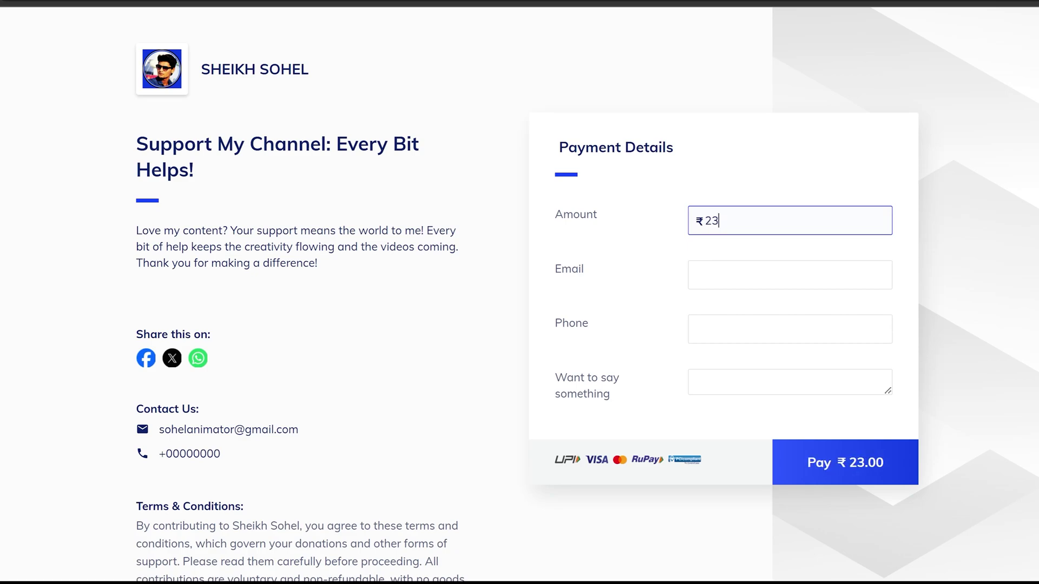